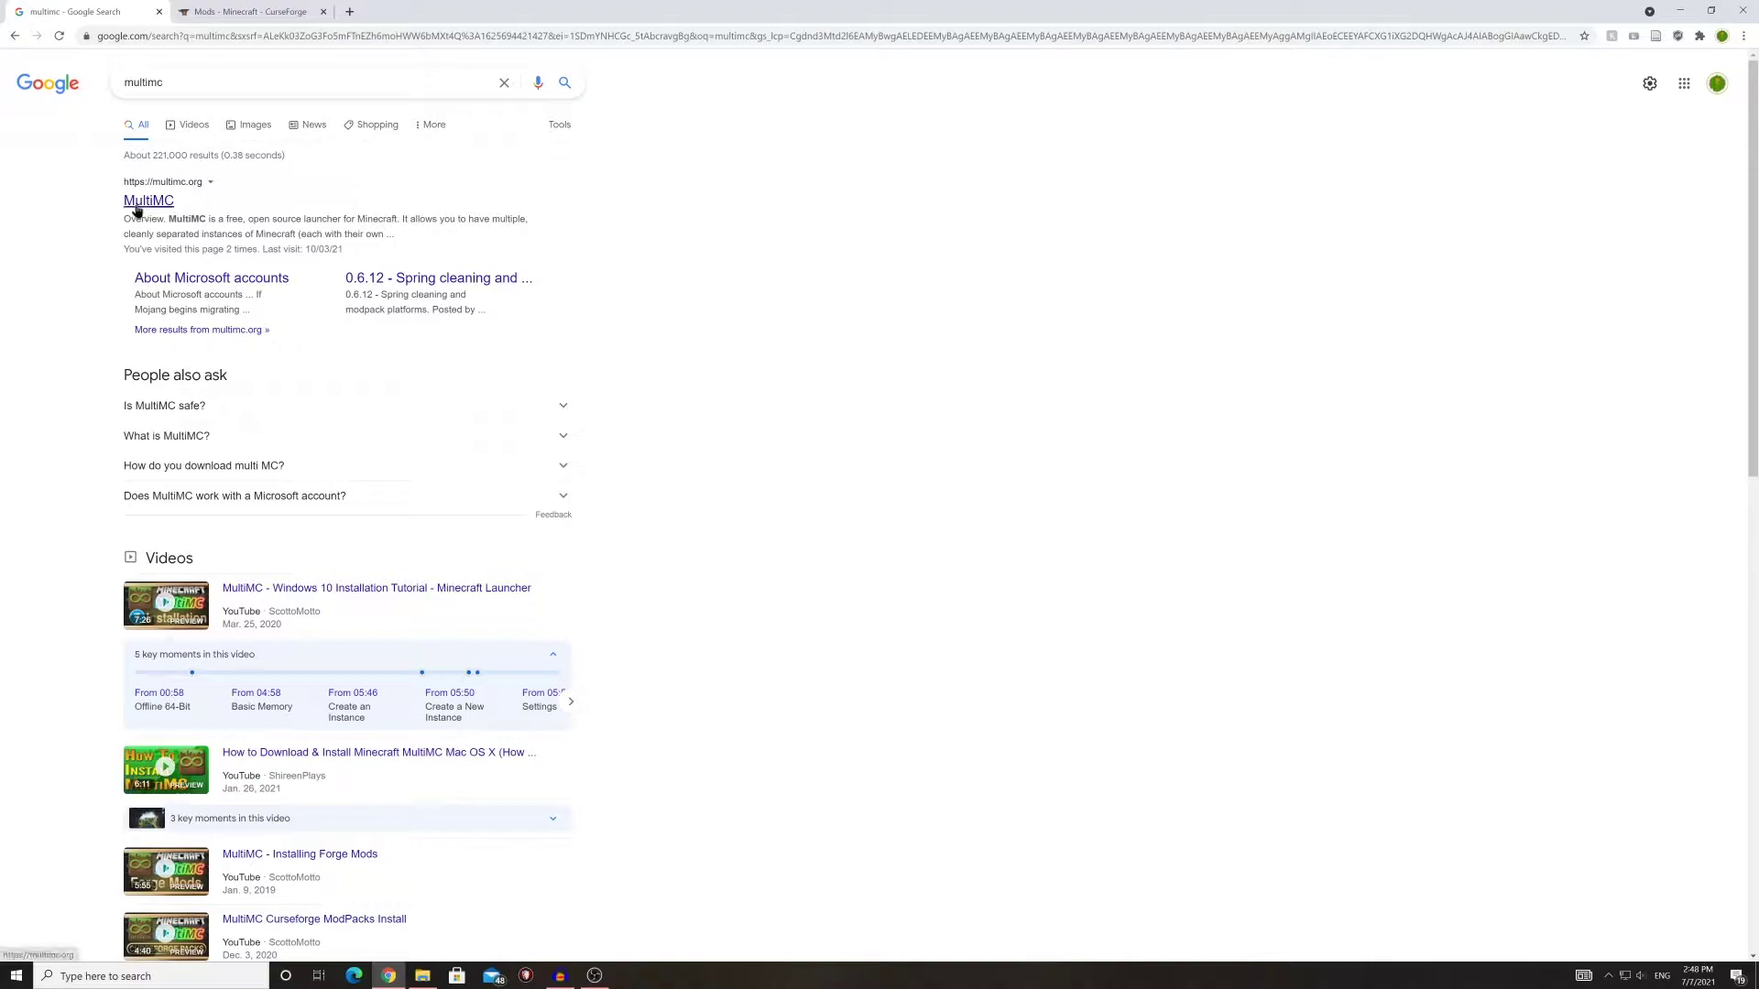
Open the MultiMC result, go to its Download & Install section, then minimize the browser
left_click(158, 202)
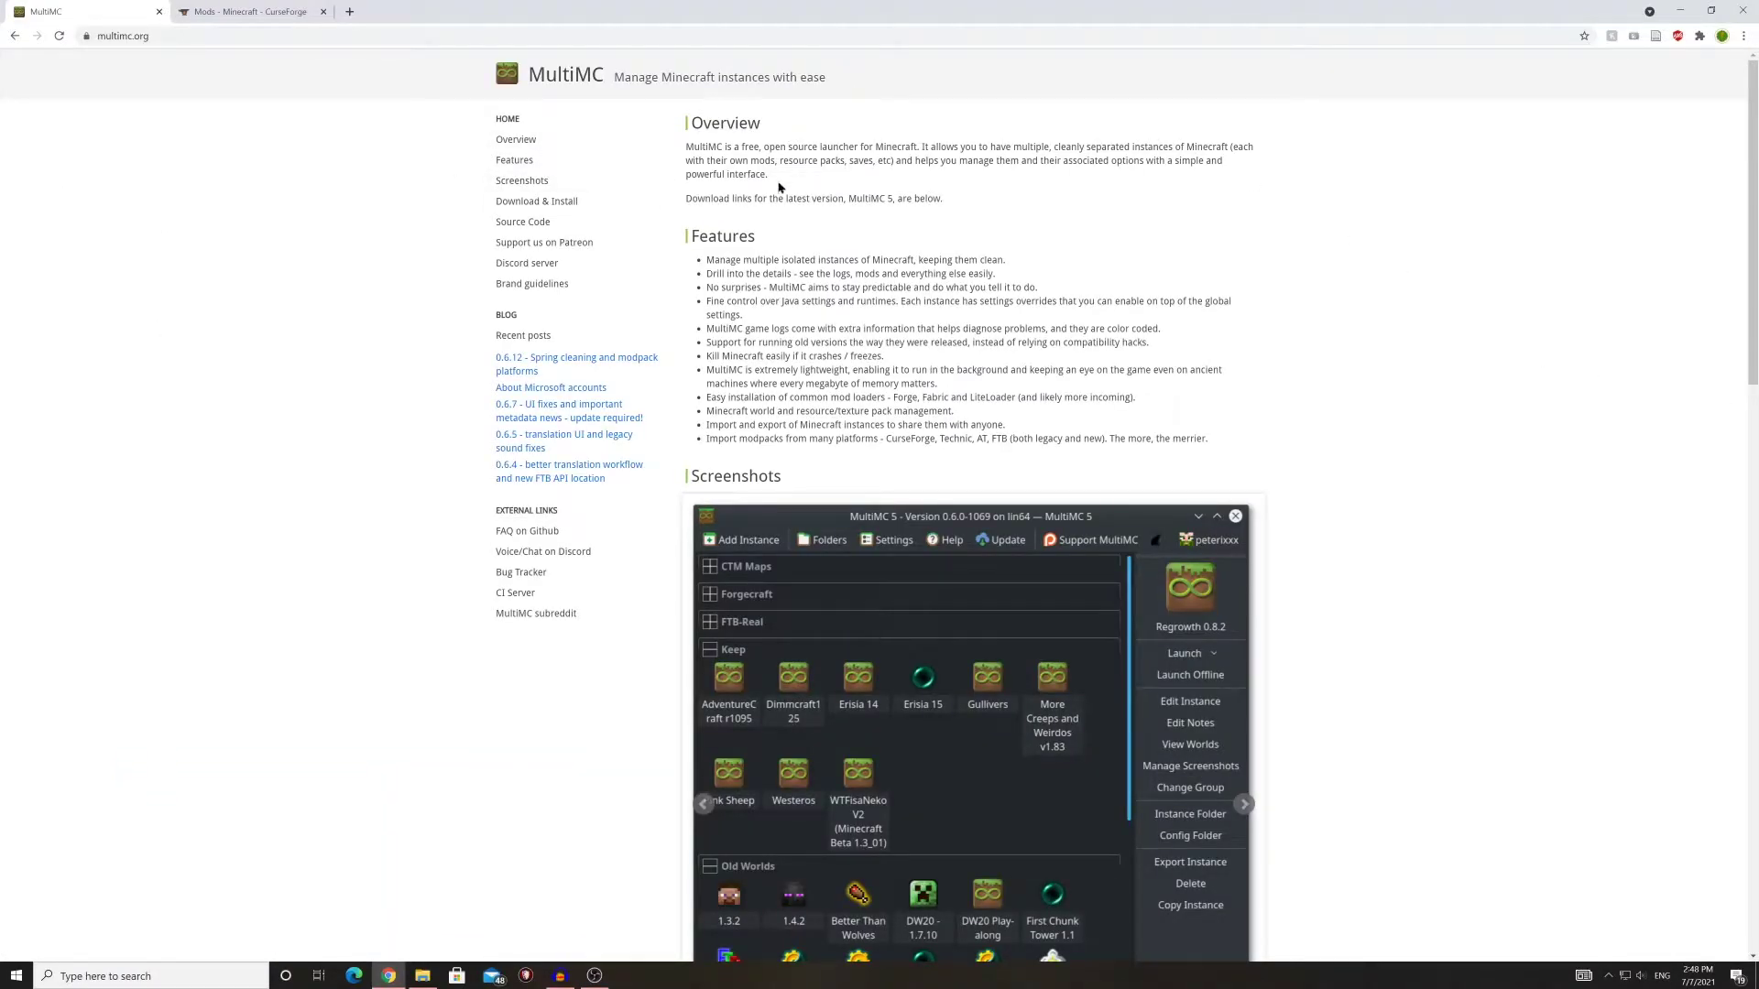
left_click(524, 201)
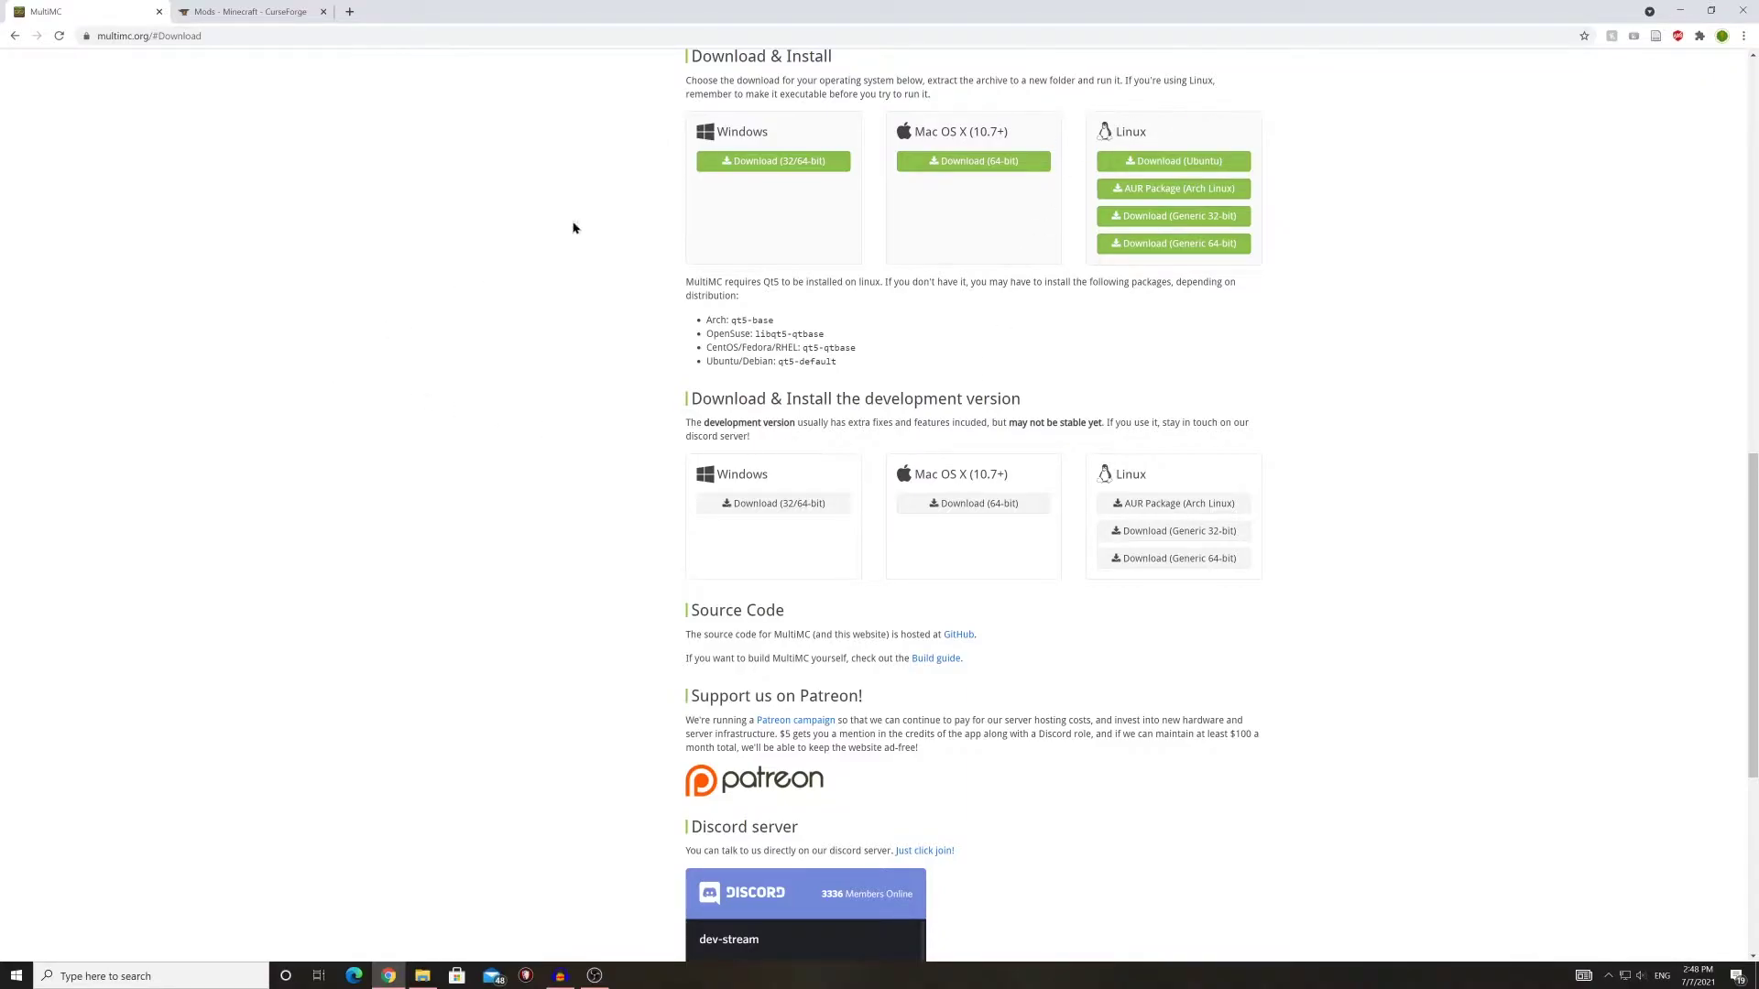
left_click(1681, 9)
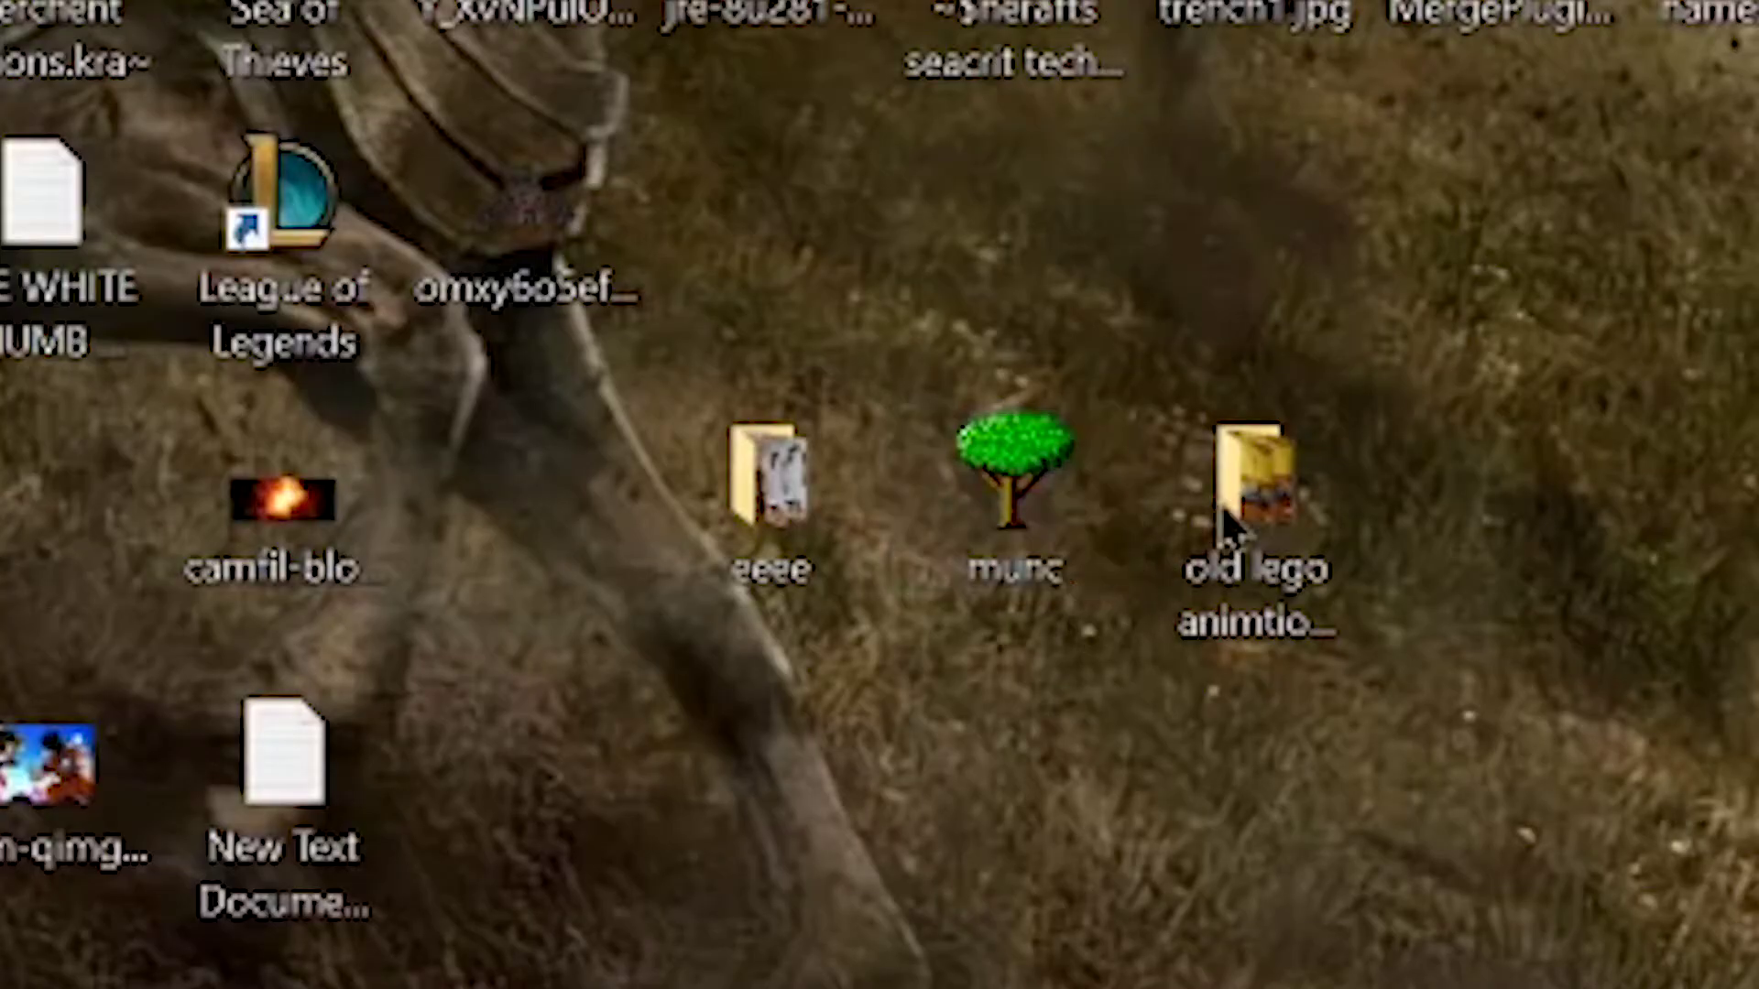
Browse to munc\mmc-stable-win32\MultiMC and launch MultiMC.exe
double_click(998, 495)
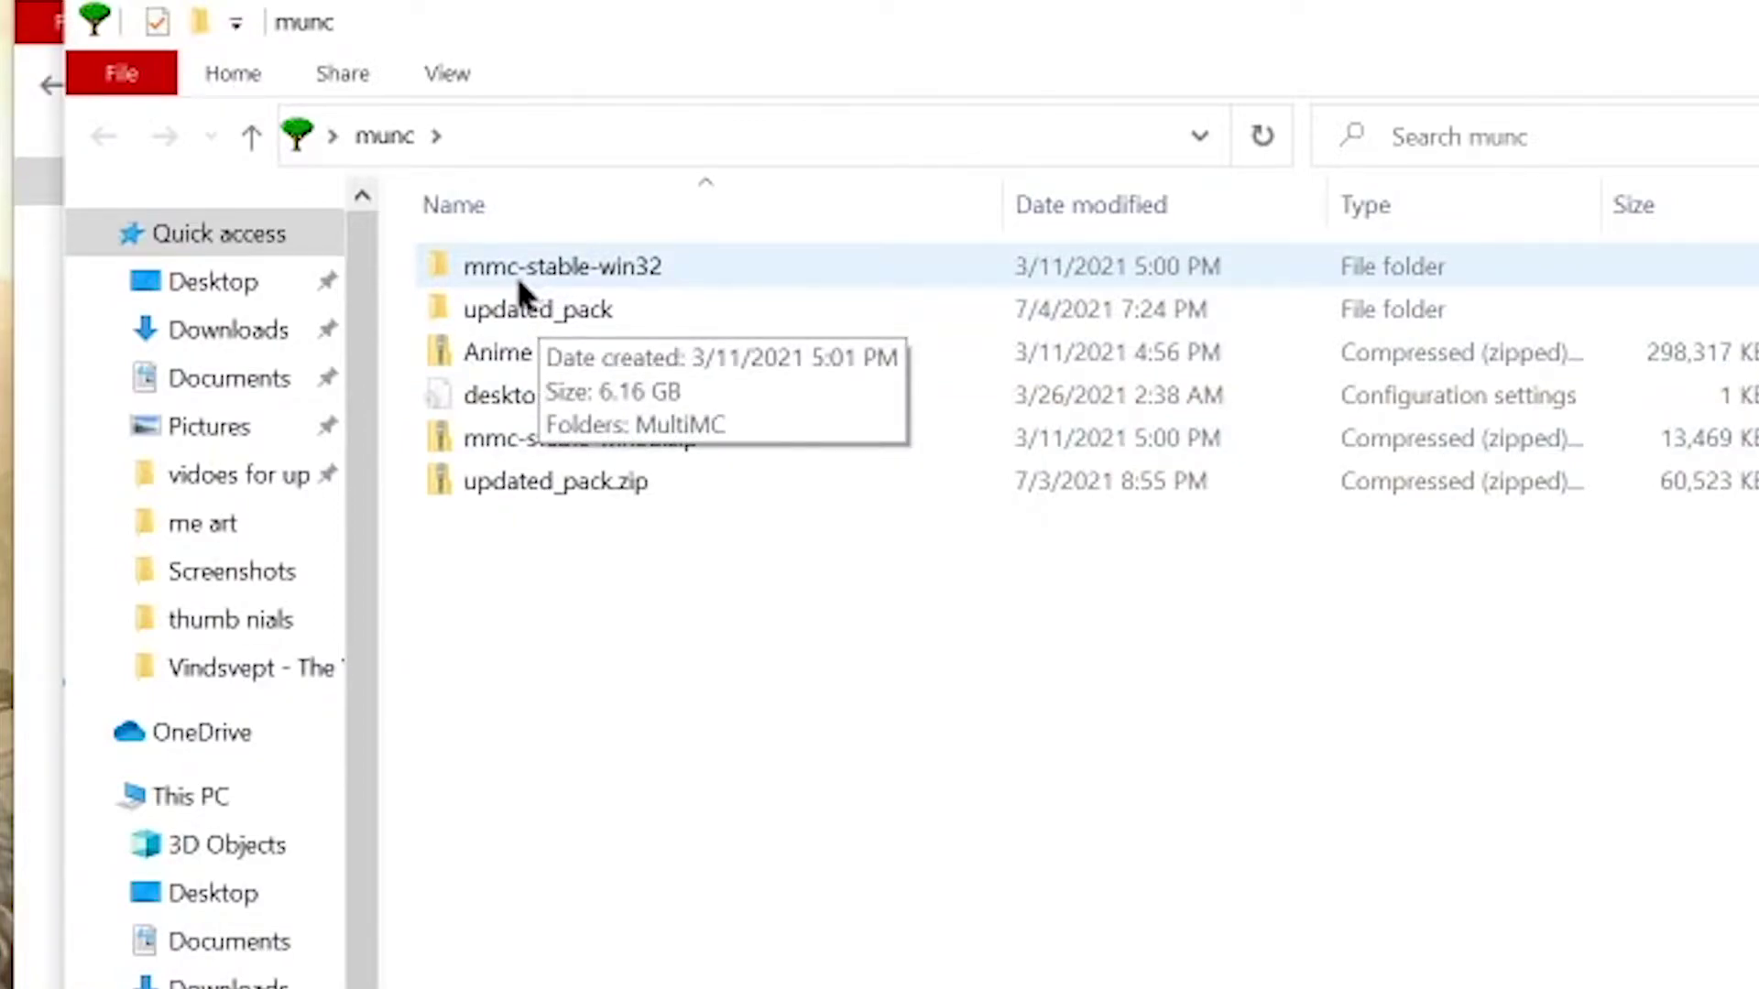
double_click(517, 274)
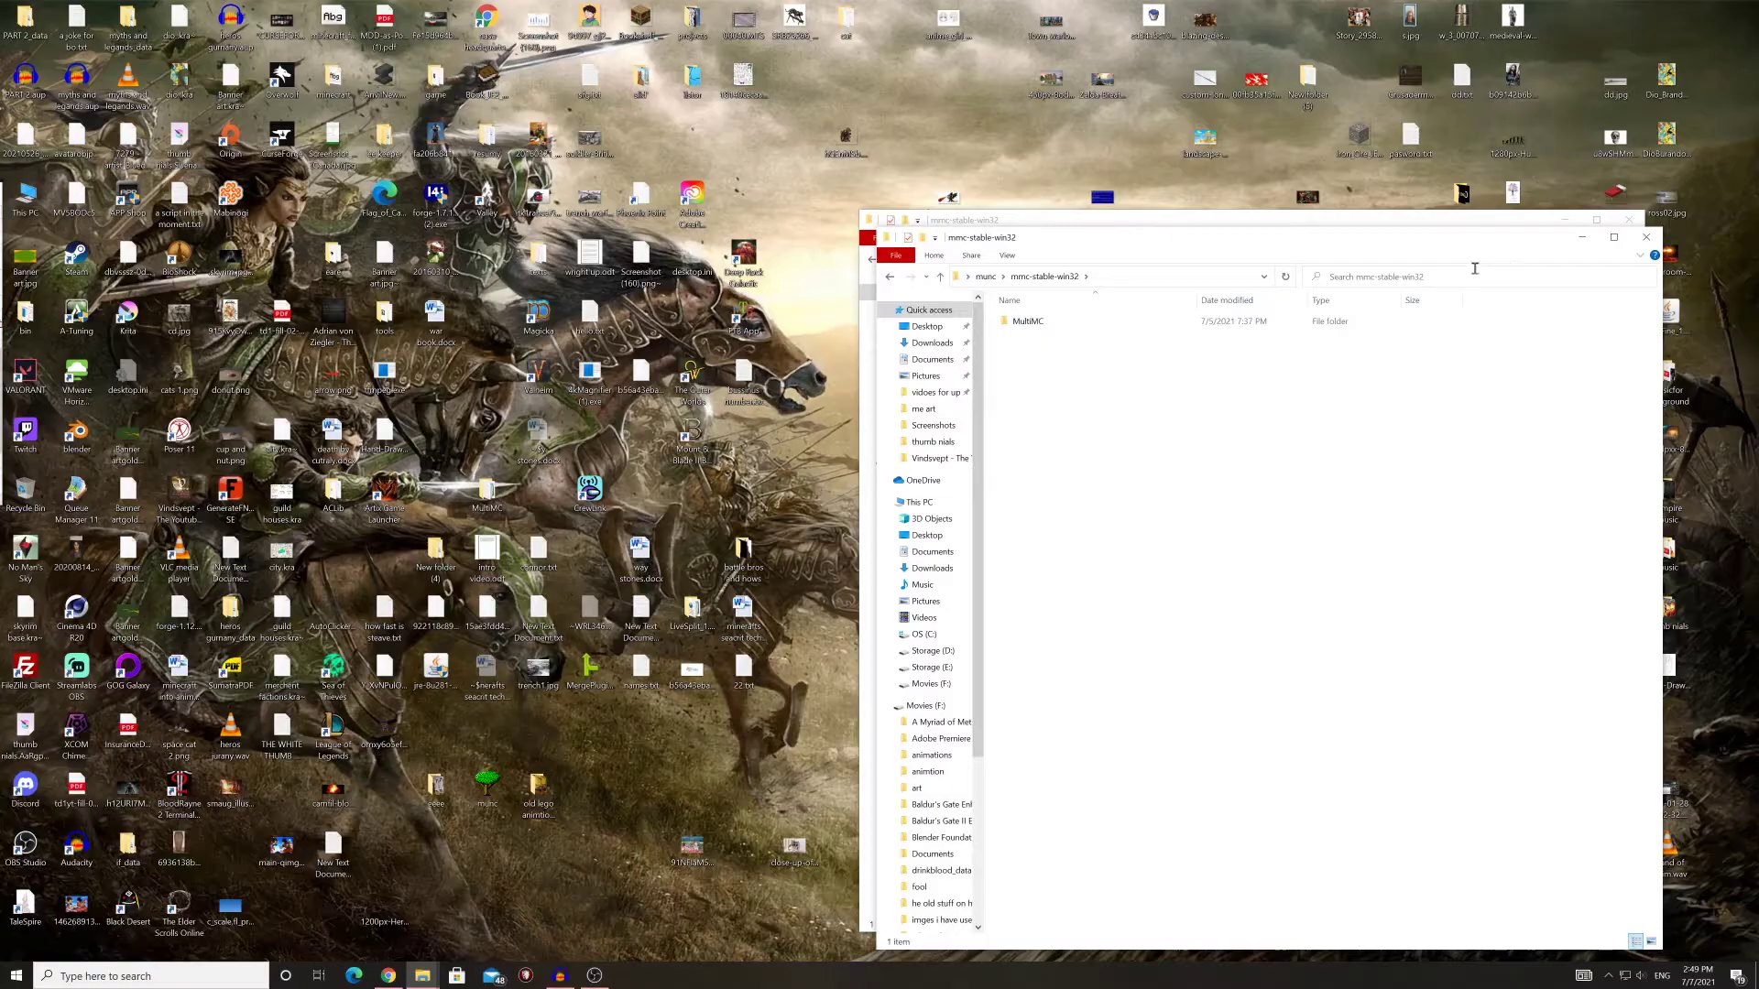
key("ctrl+n")
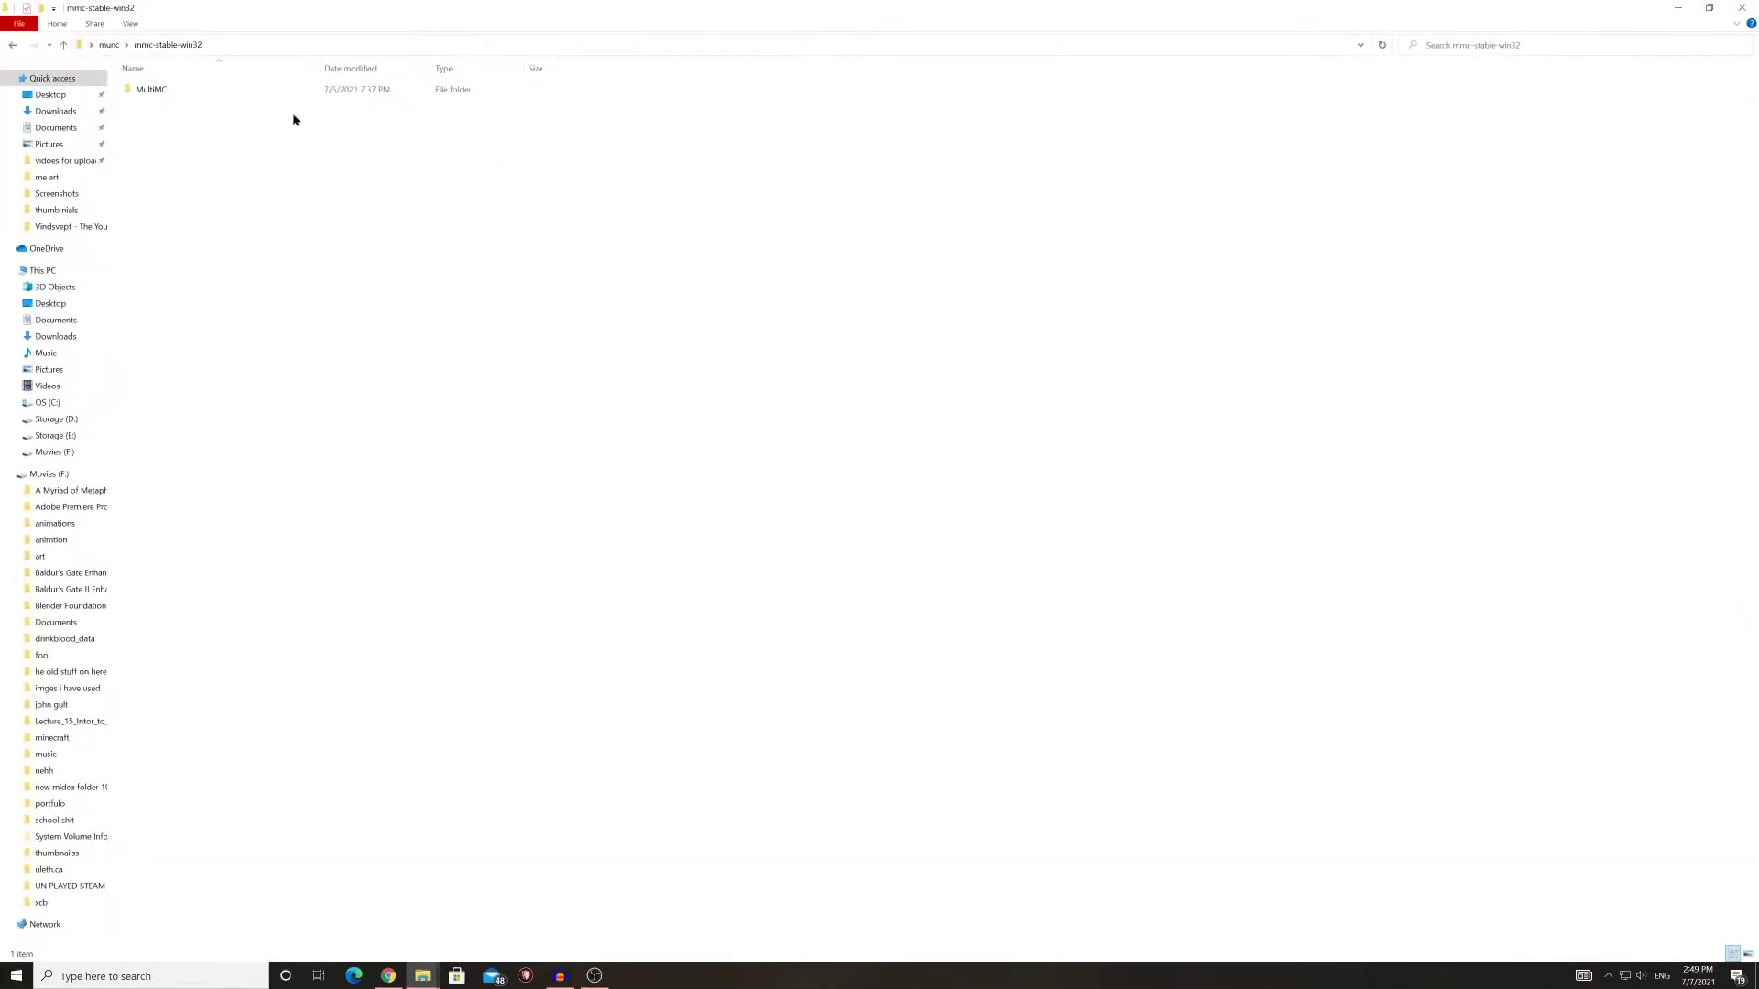
double_click(181, 91)
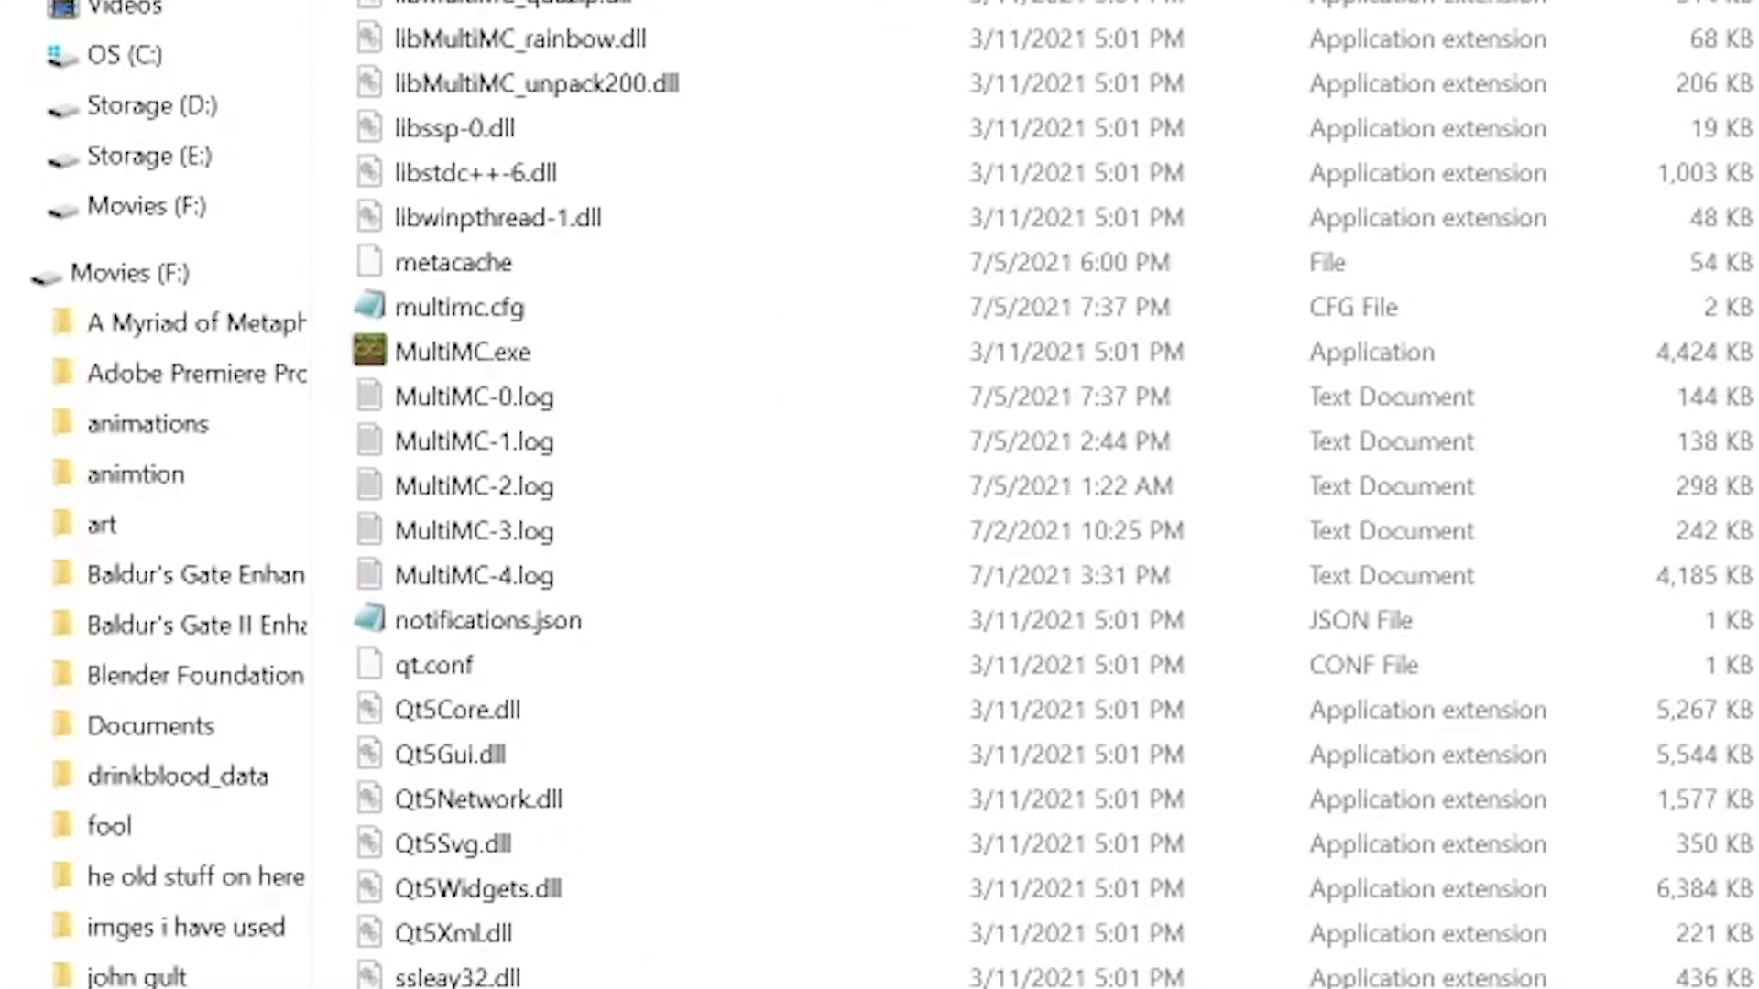
left_click(593, 346)
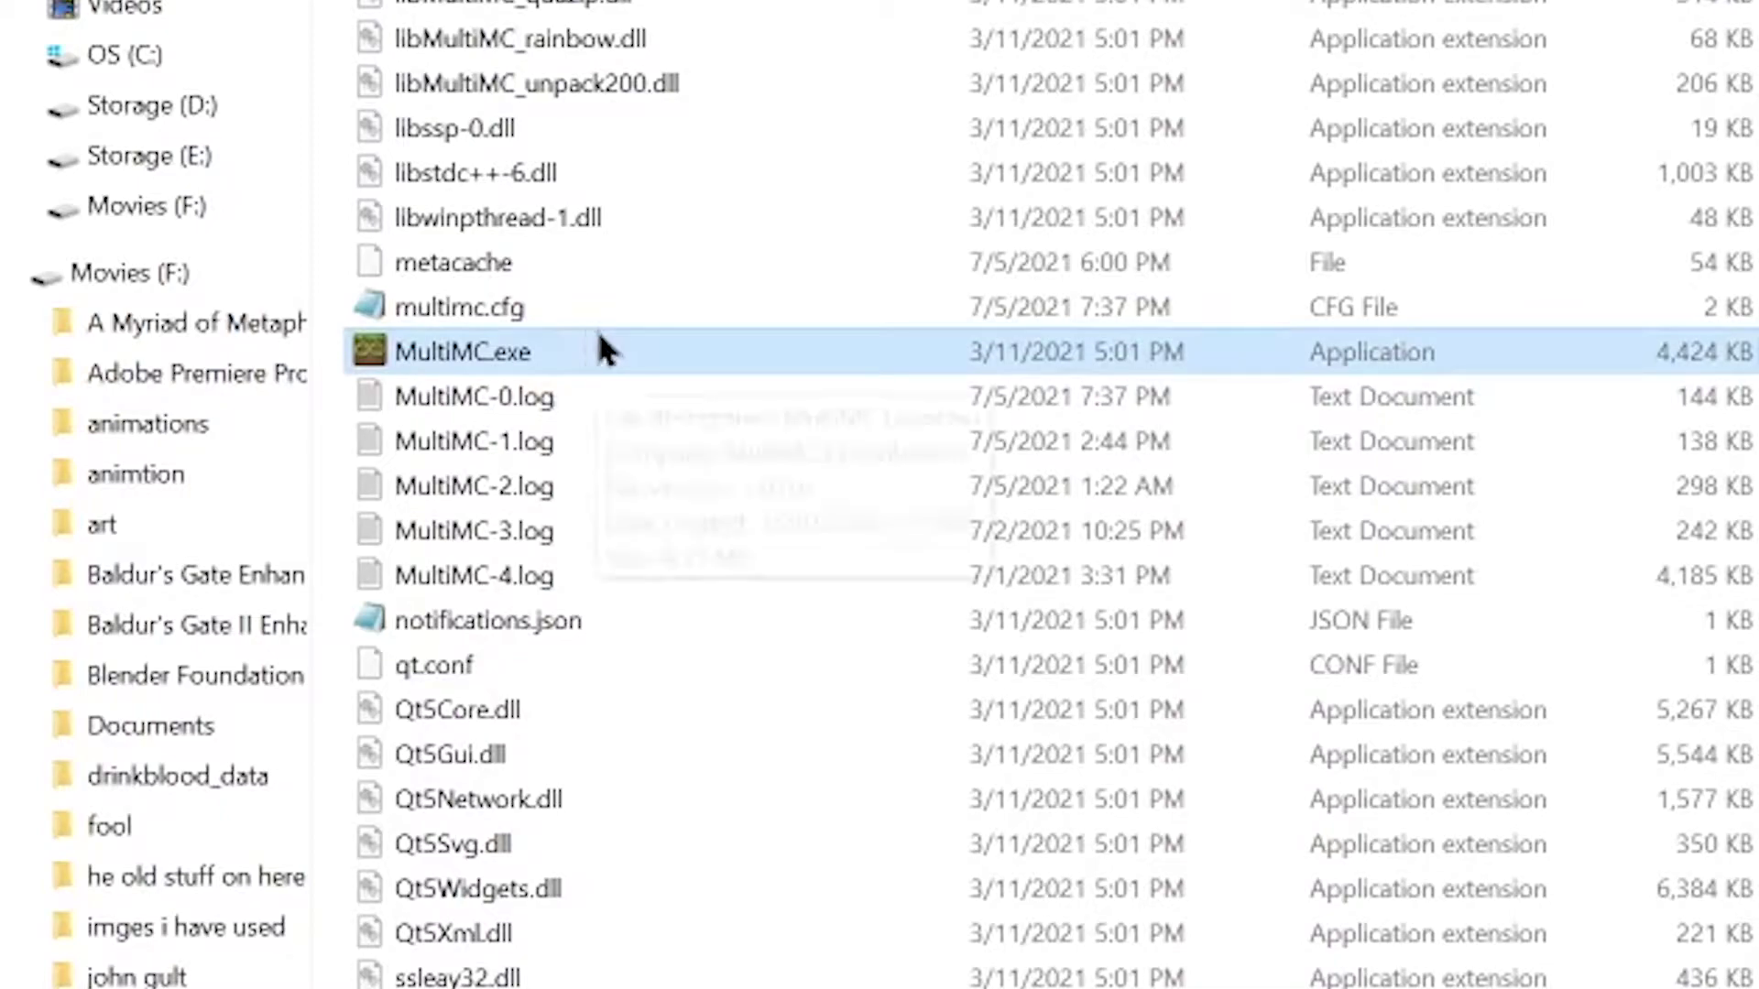
double_click(592, 341)
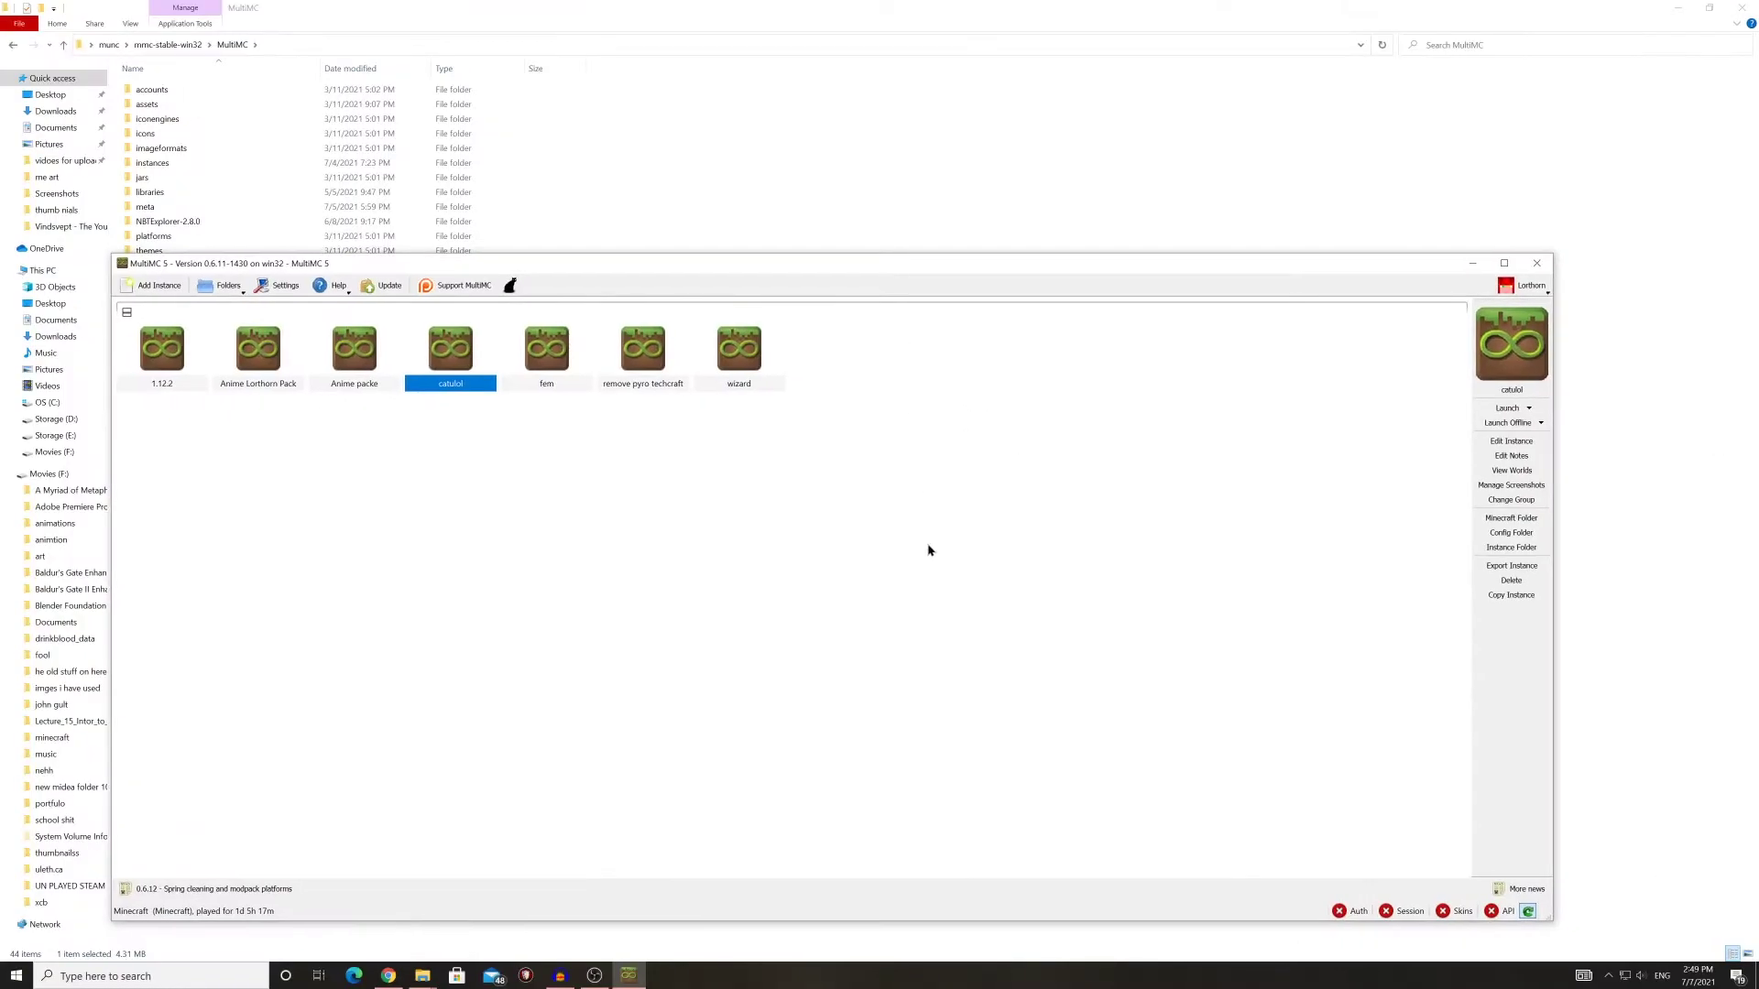
Start creating a new instance and select Minecraft 1.16.5
right_click(1005, 424)
left_click(410, 834)
right_click(814, 503)
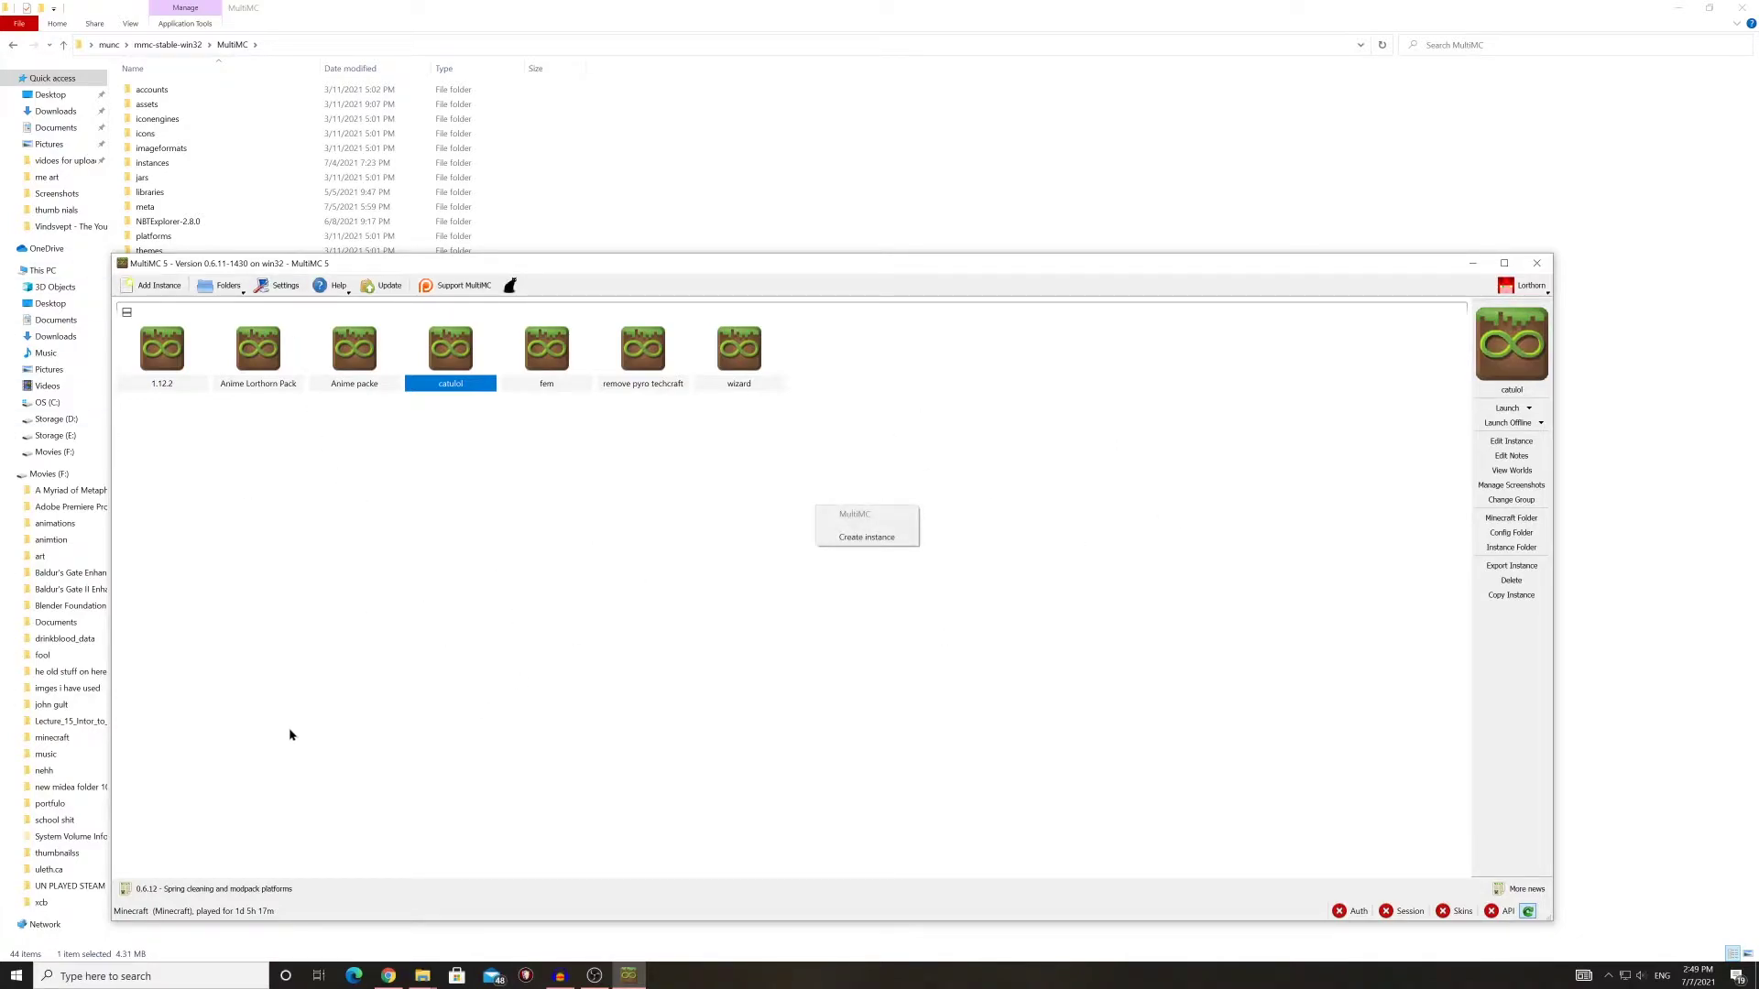
left_click(868, 538)
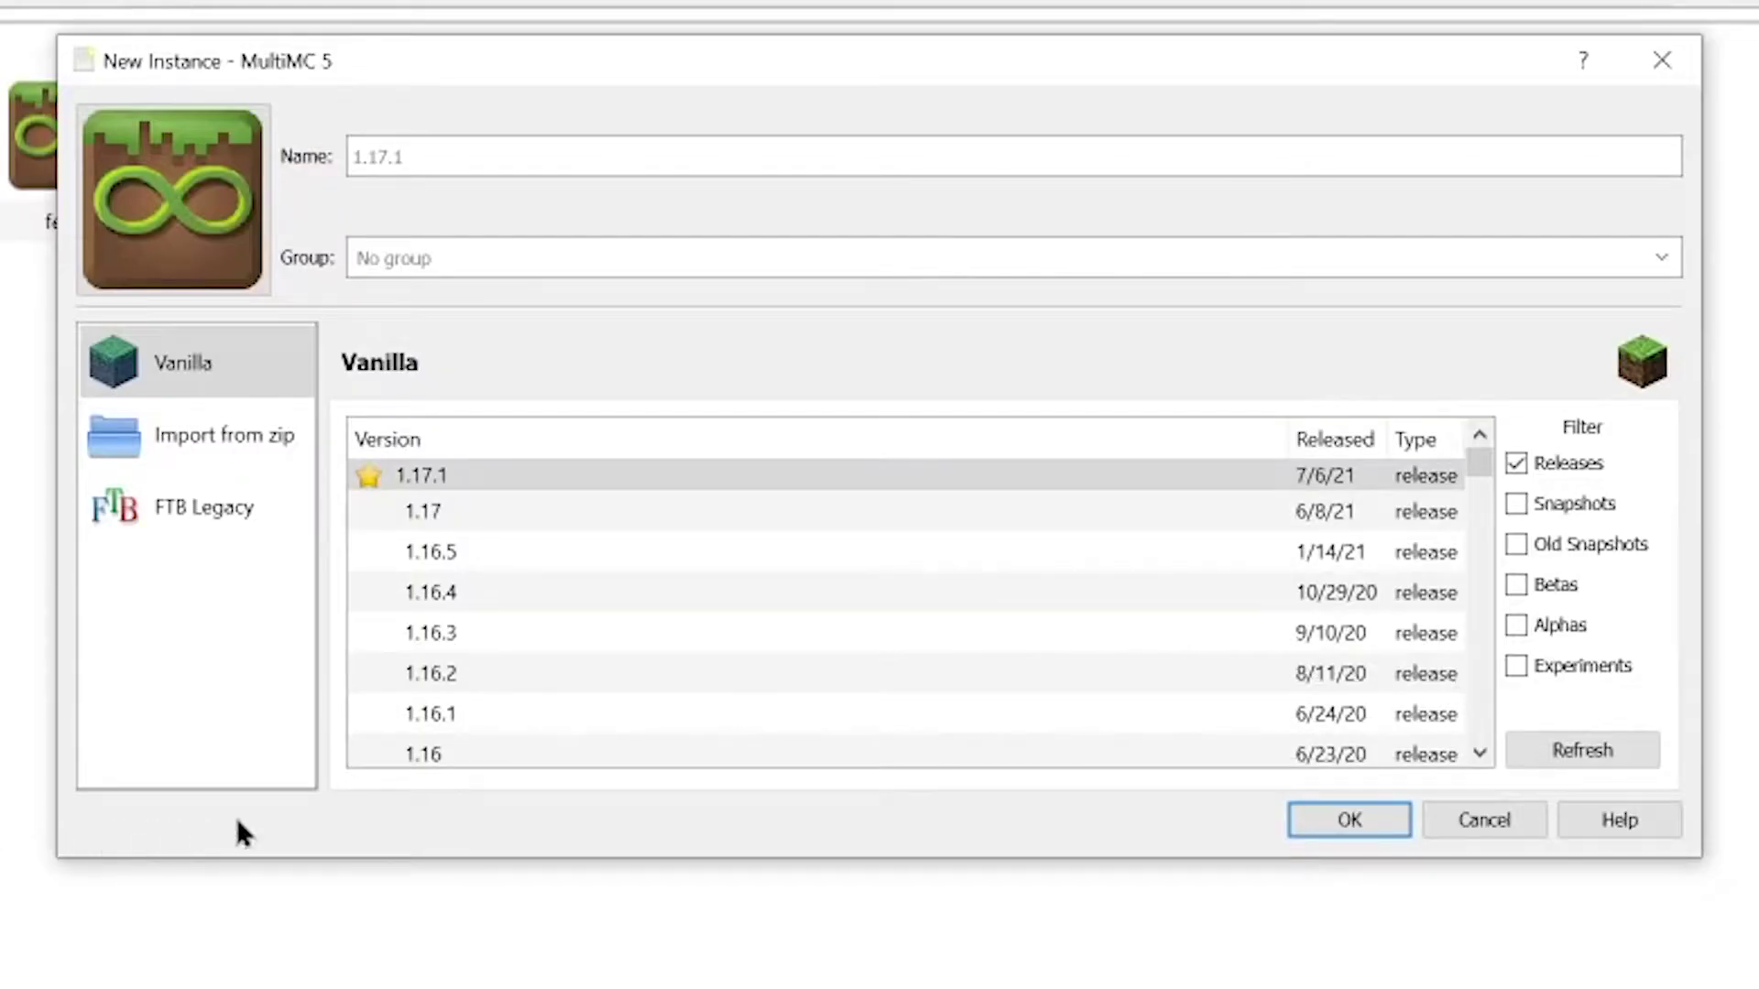
left_click(533, 520)
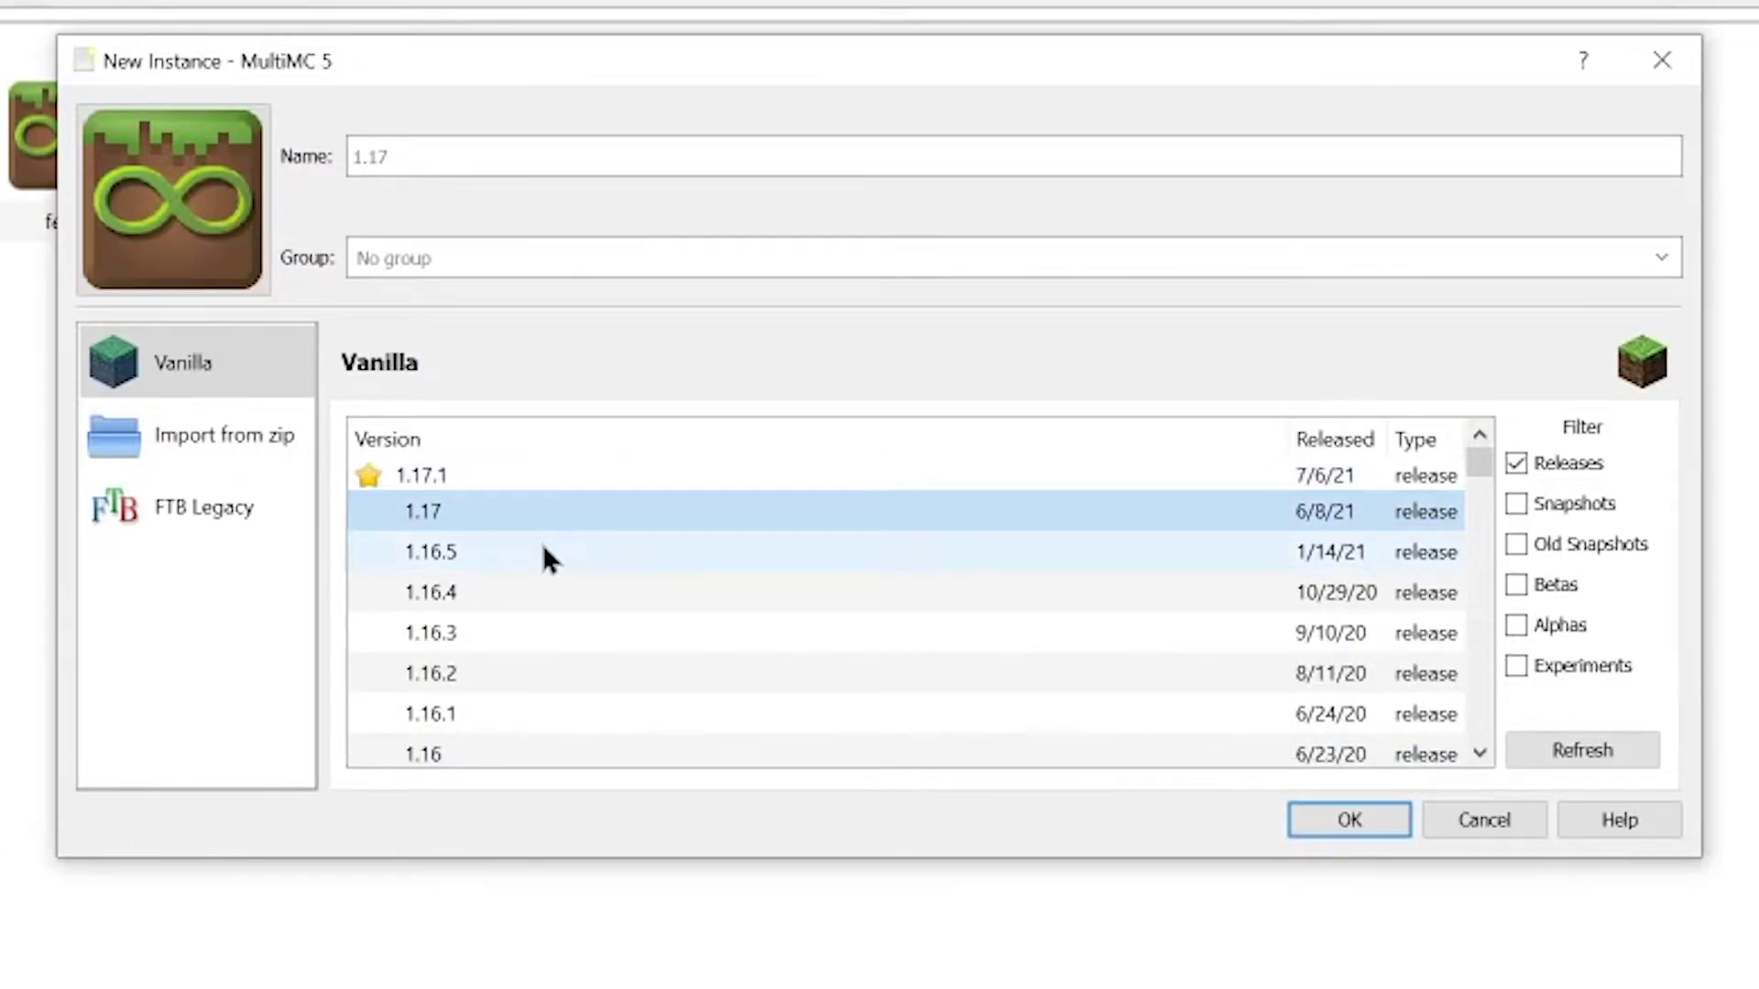
left_click(542, 549)
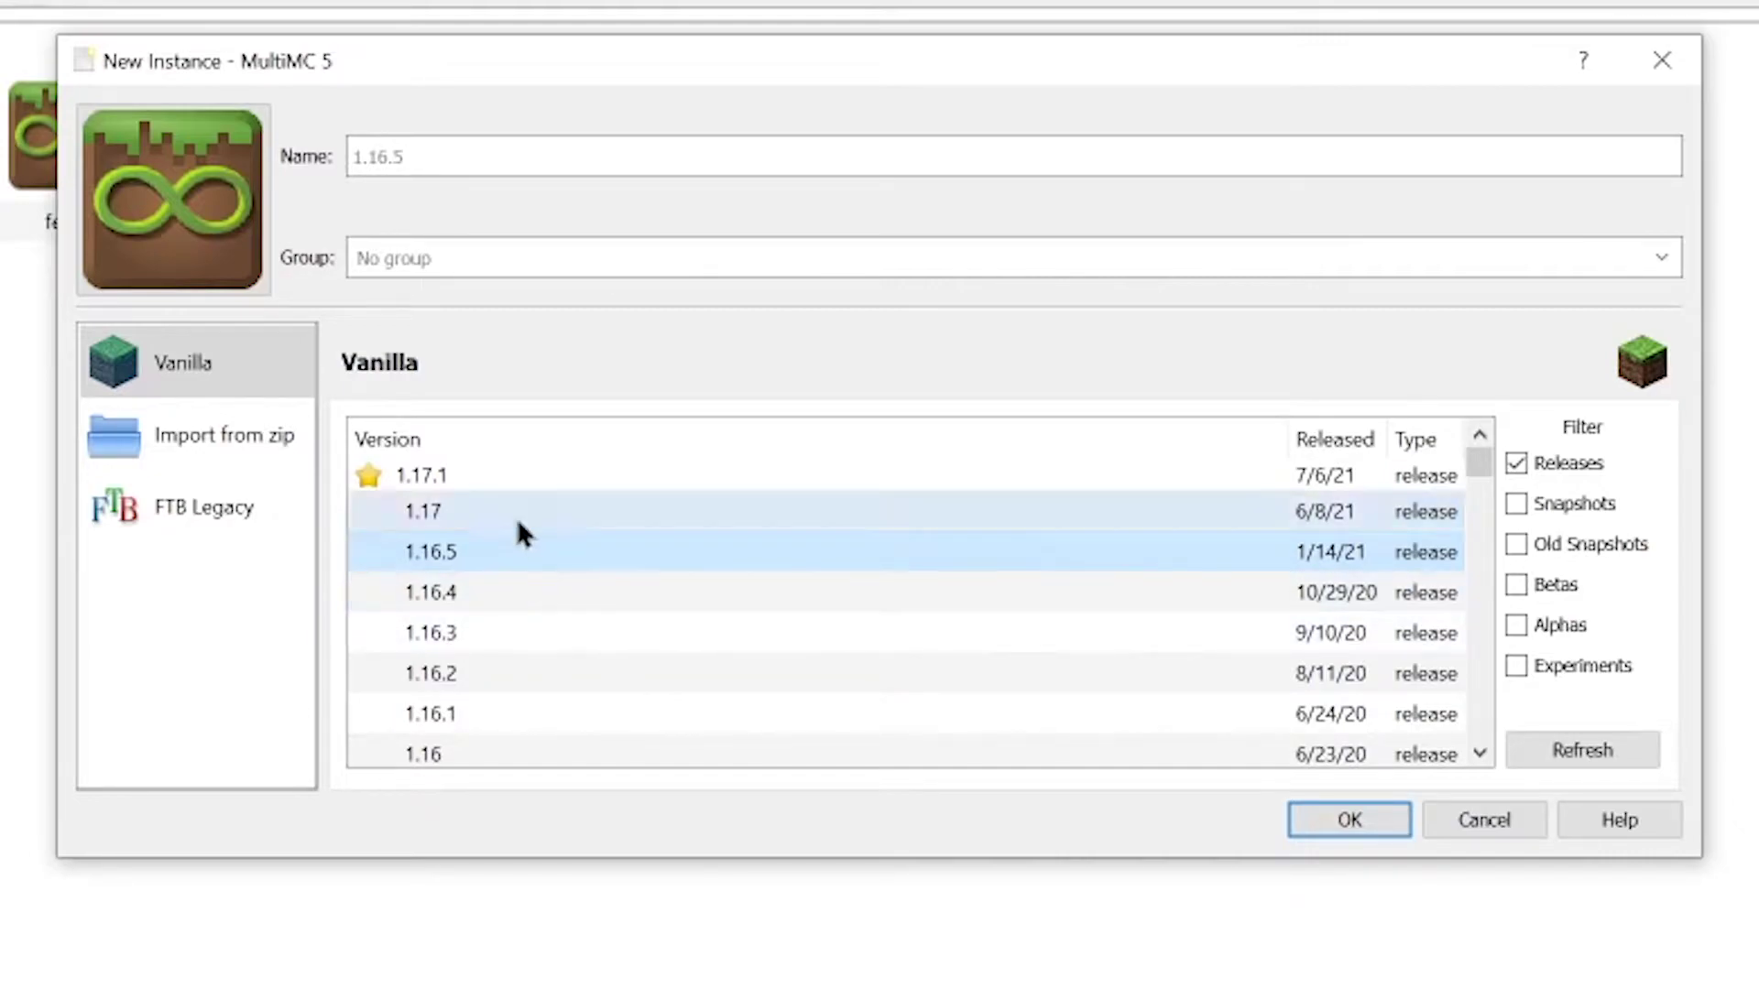
Name the instance 'fish stew', keep the Vanilla type, and confirm
left_click(499, 167)
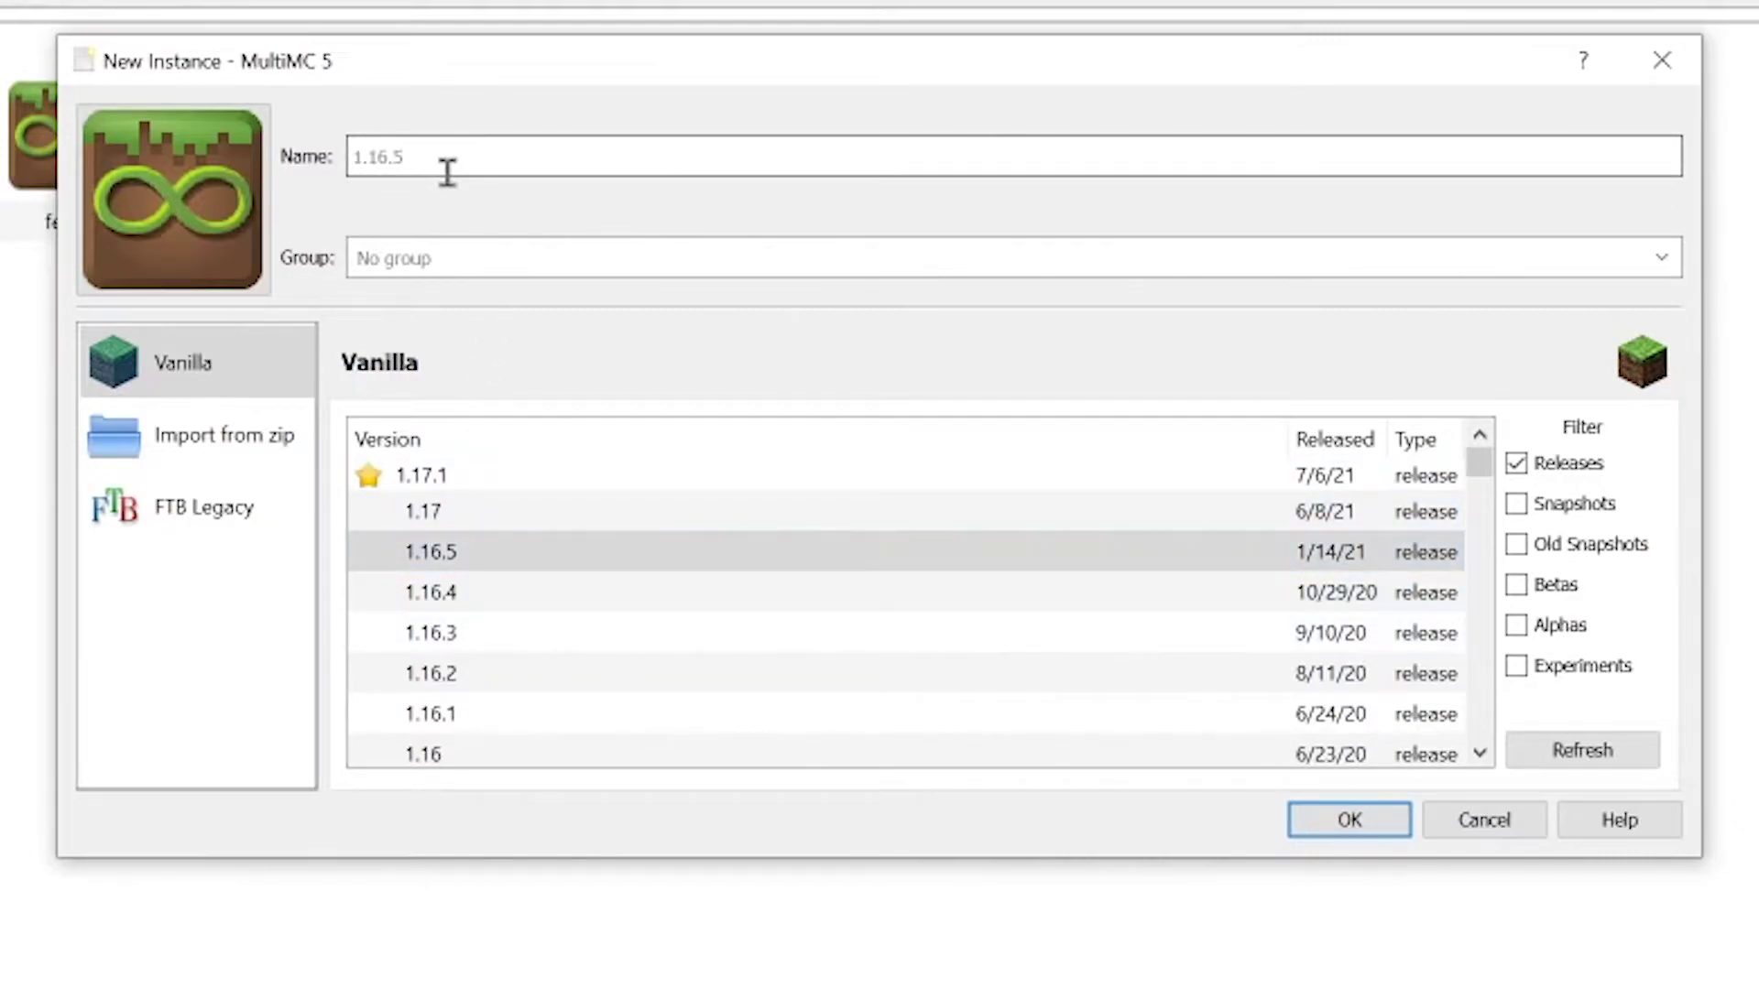
type("fish stew")
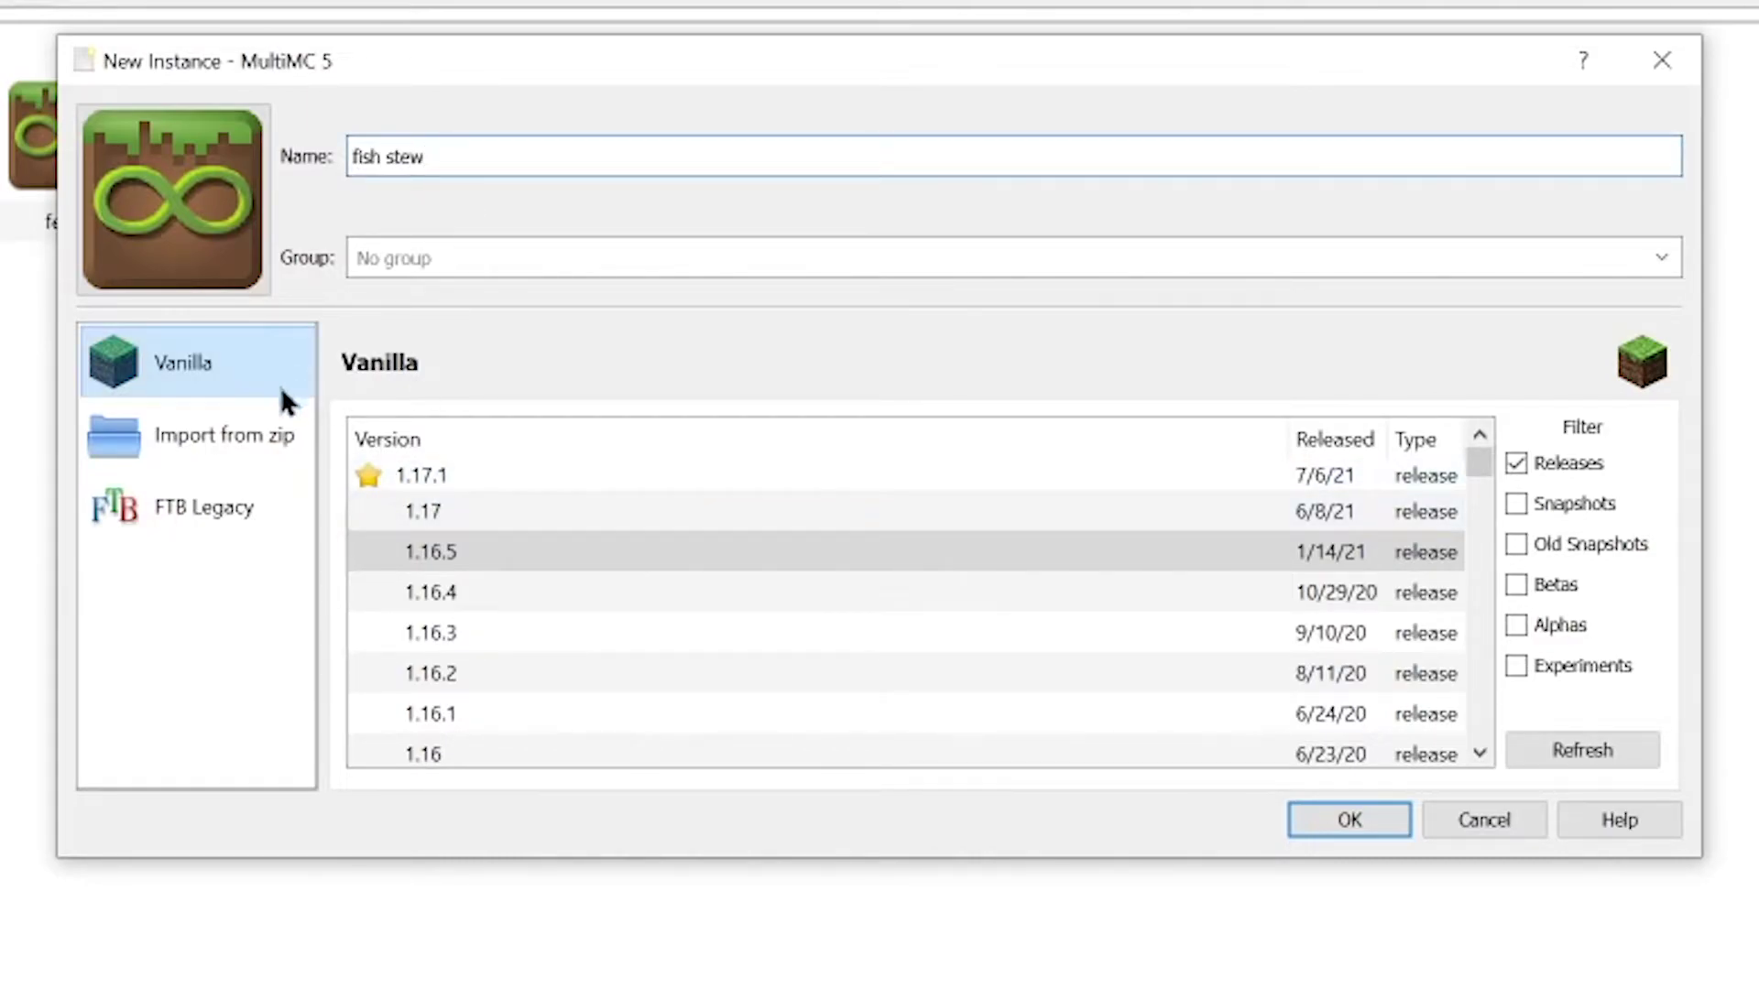
left_click(230, 358)
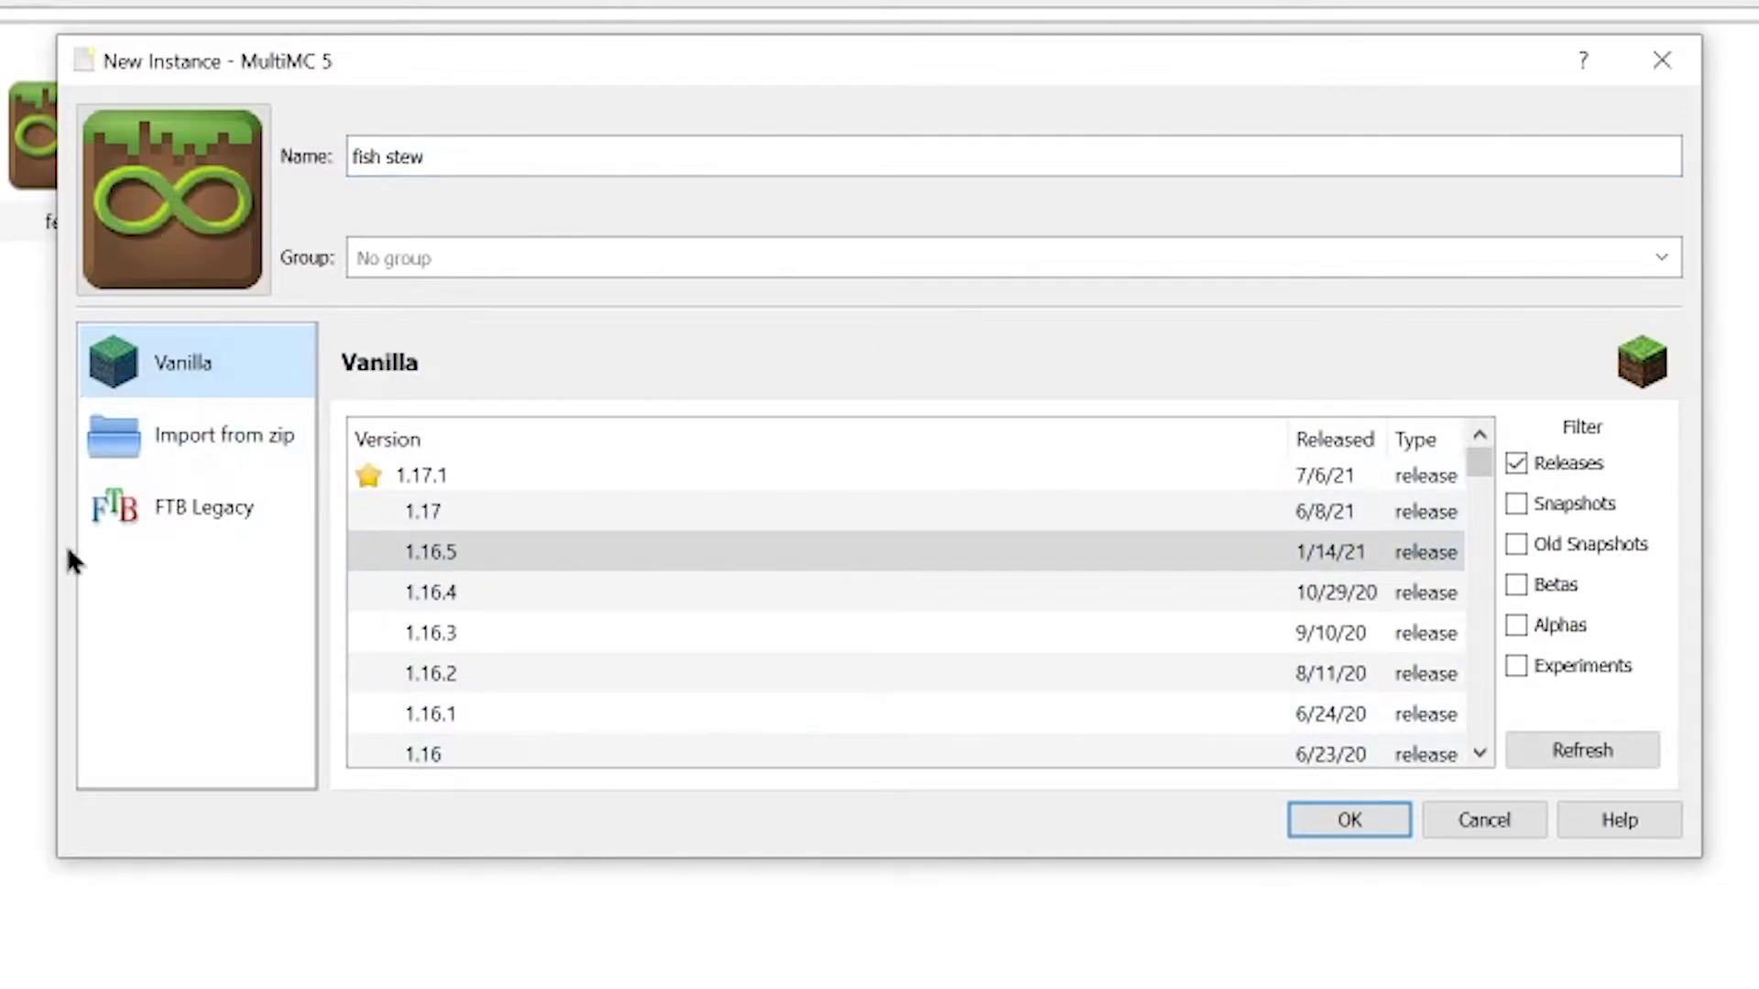
left_click(173, 436)
left_click(228, 385)
left_click(1357, 812)
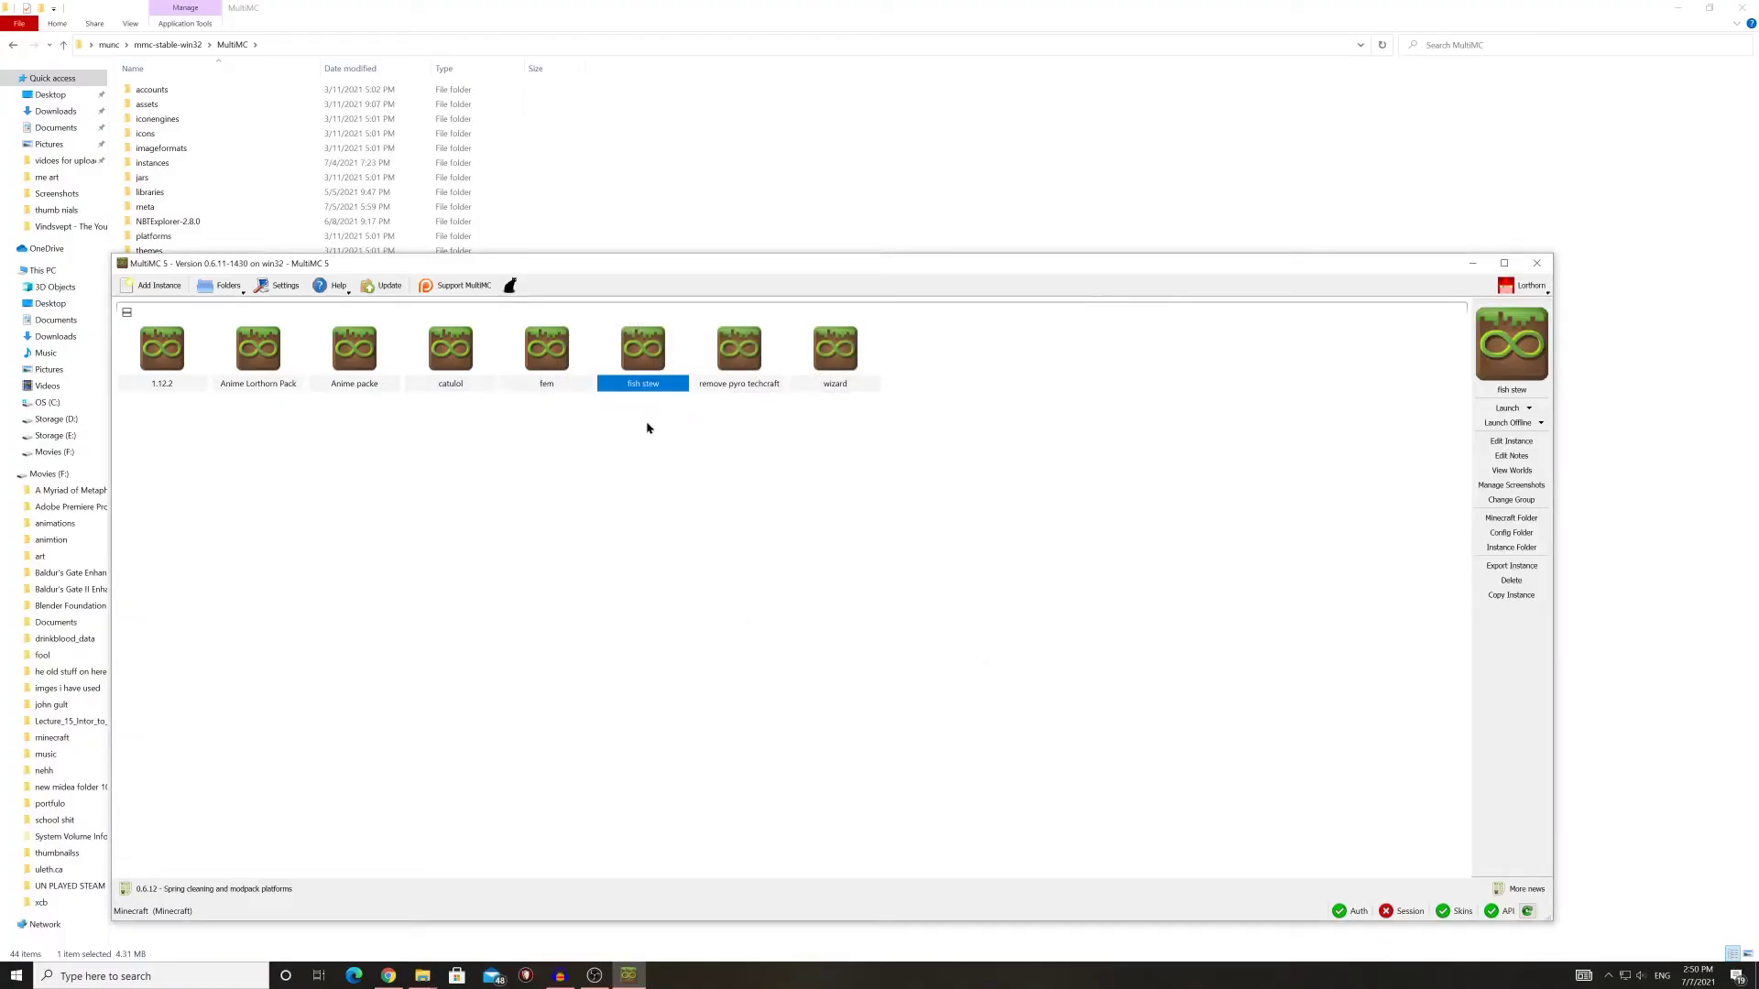
In fish stew's version settings, skip Forge and install Fabric Loader 0.11.6
right_click(643, 361)
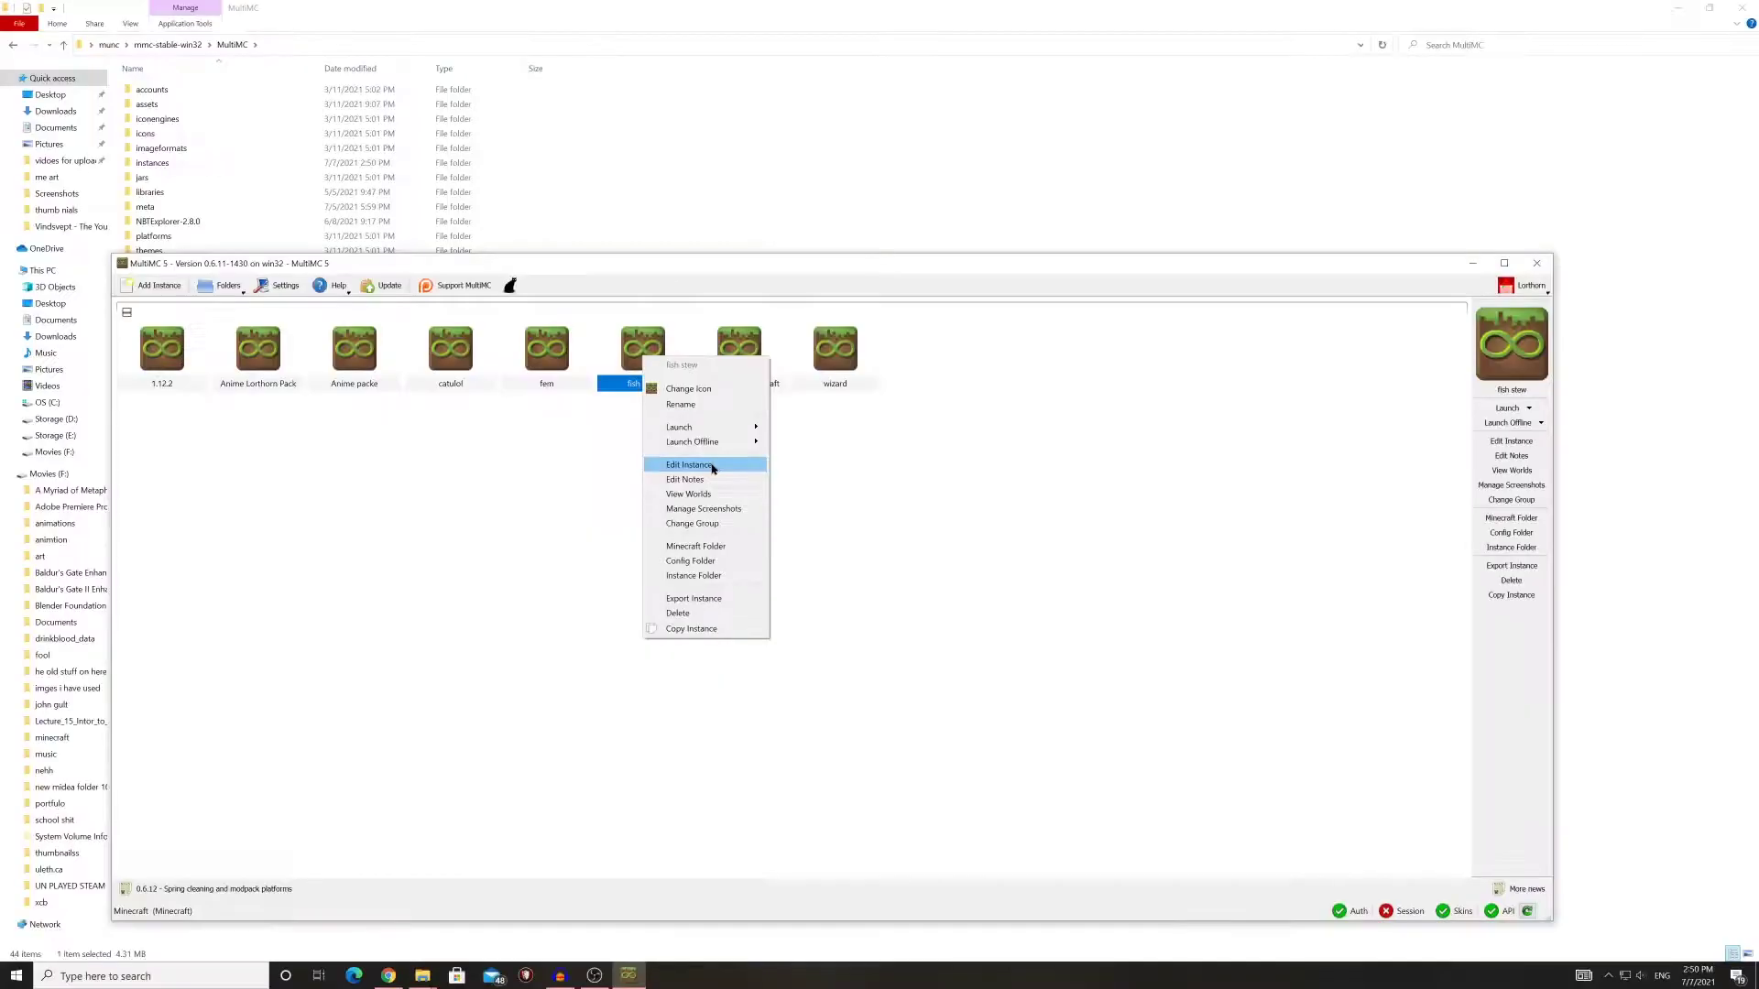
left_click(549, 384)
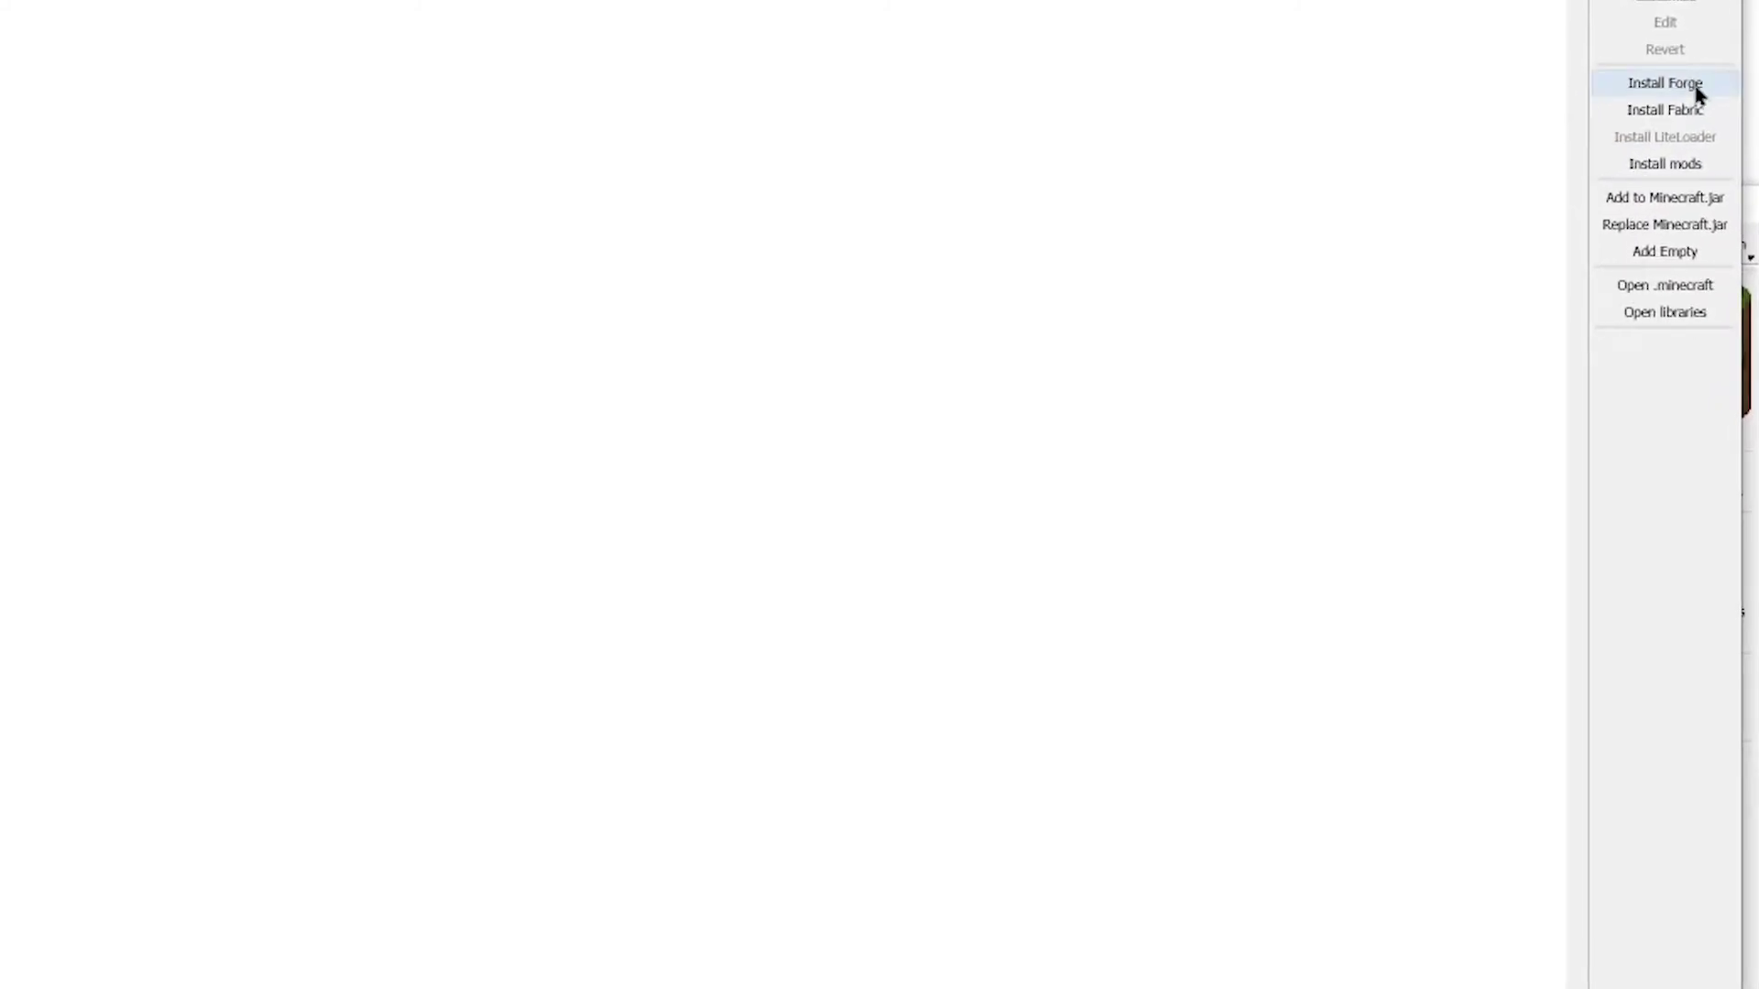
left_click(1696, 85)
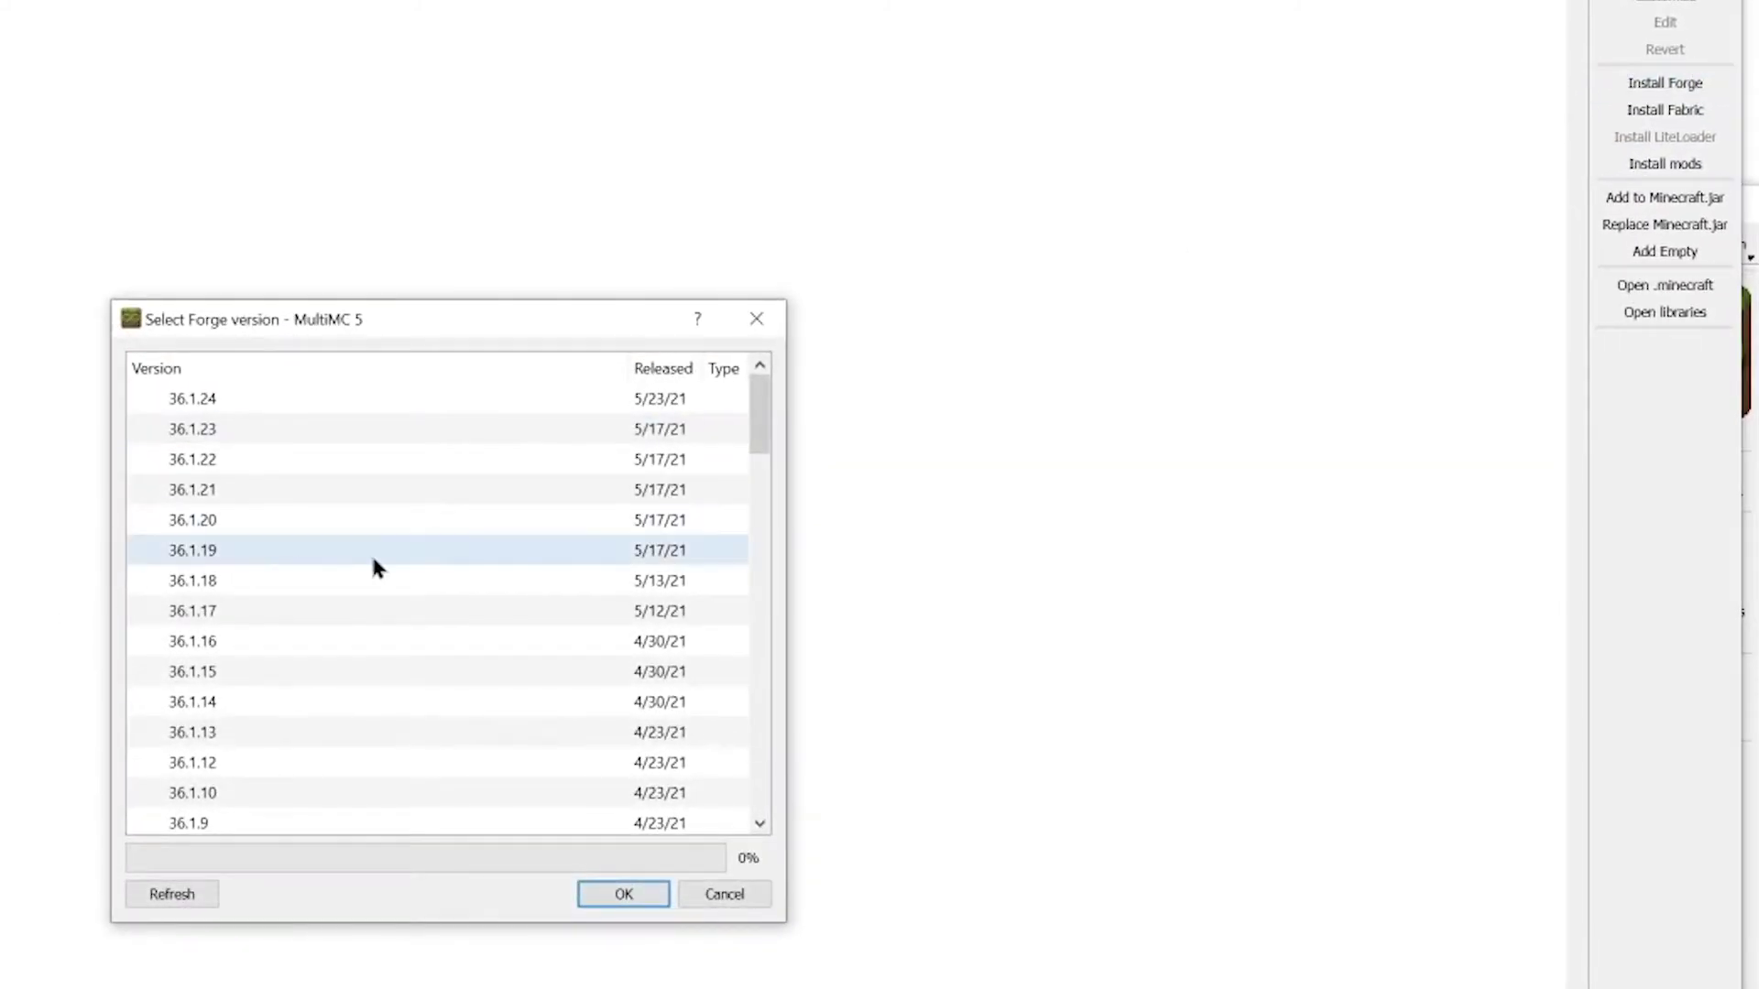
scroll(529, 462, "up", 8)
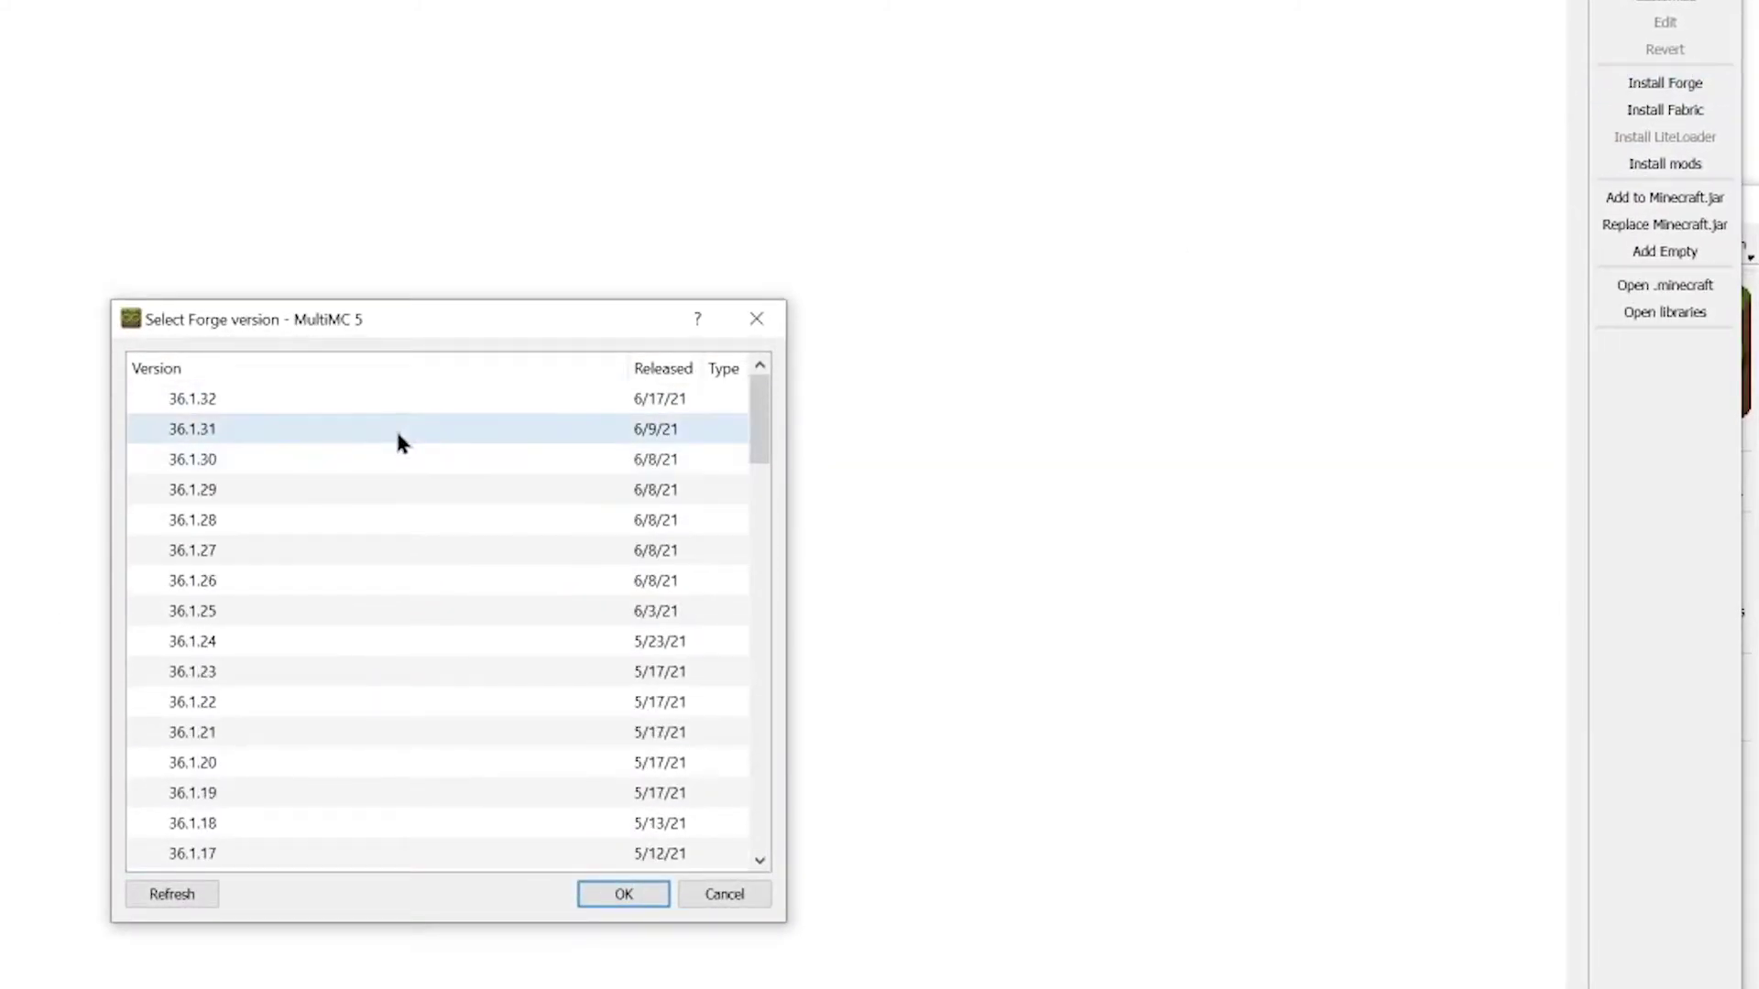
left_click(704, 906)
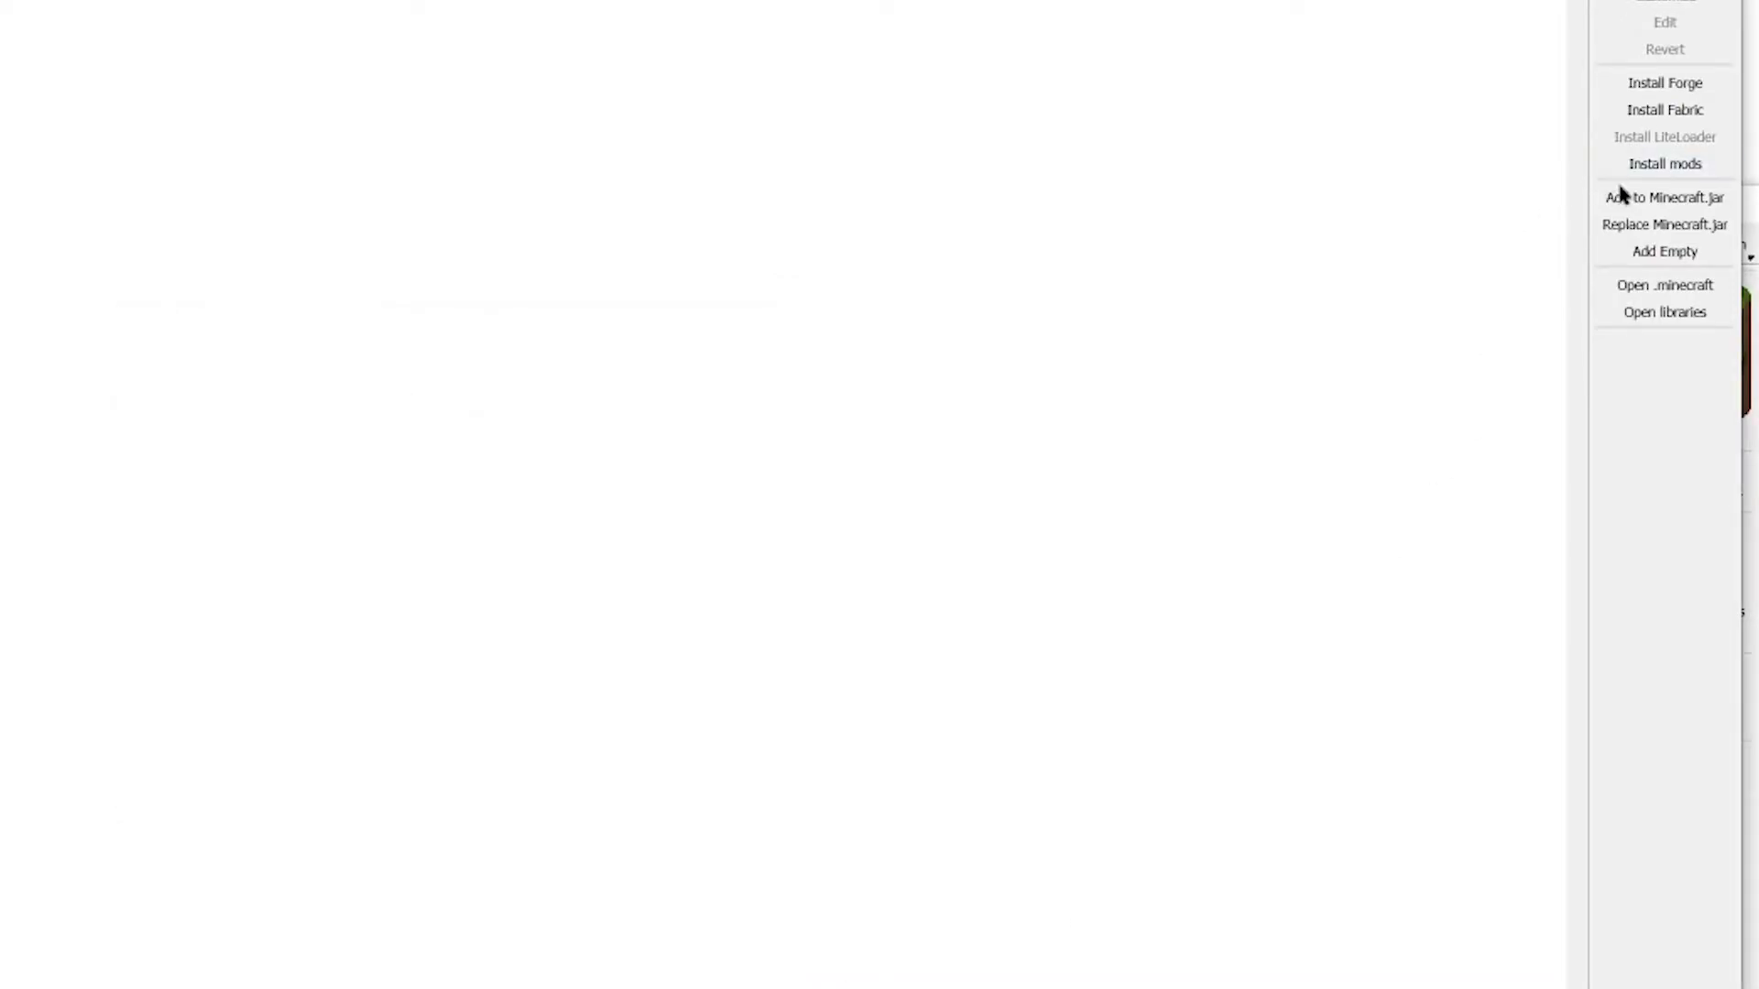
left_click(1664, 111)
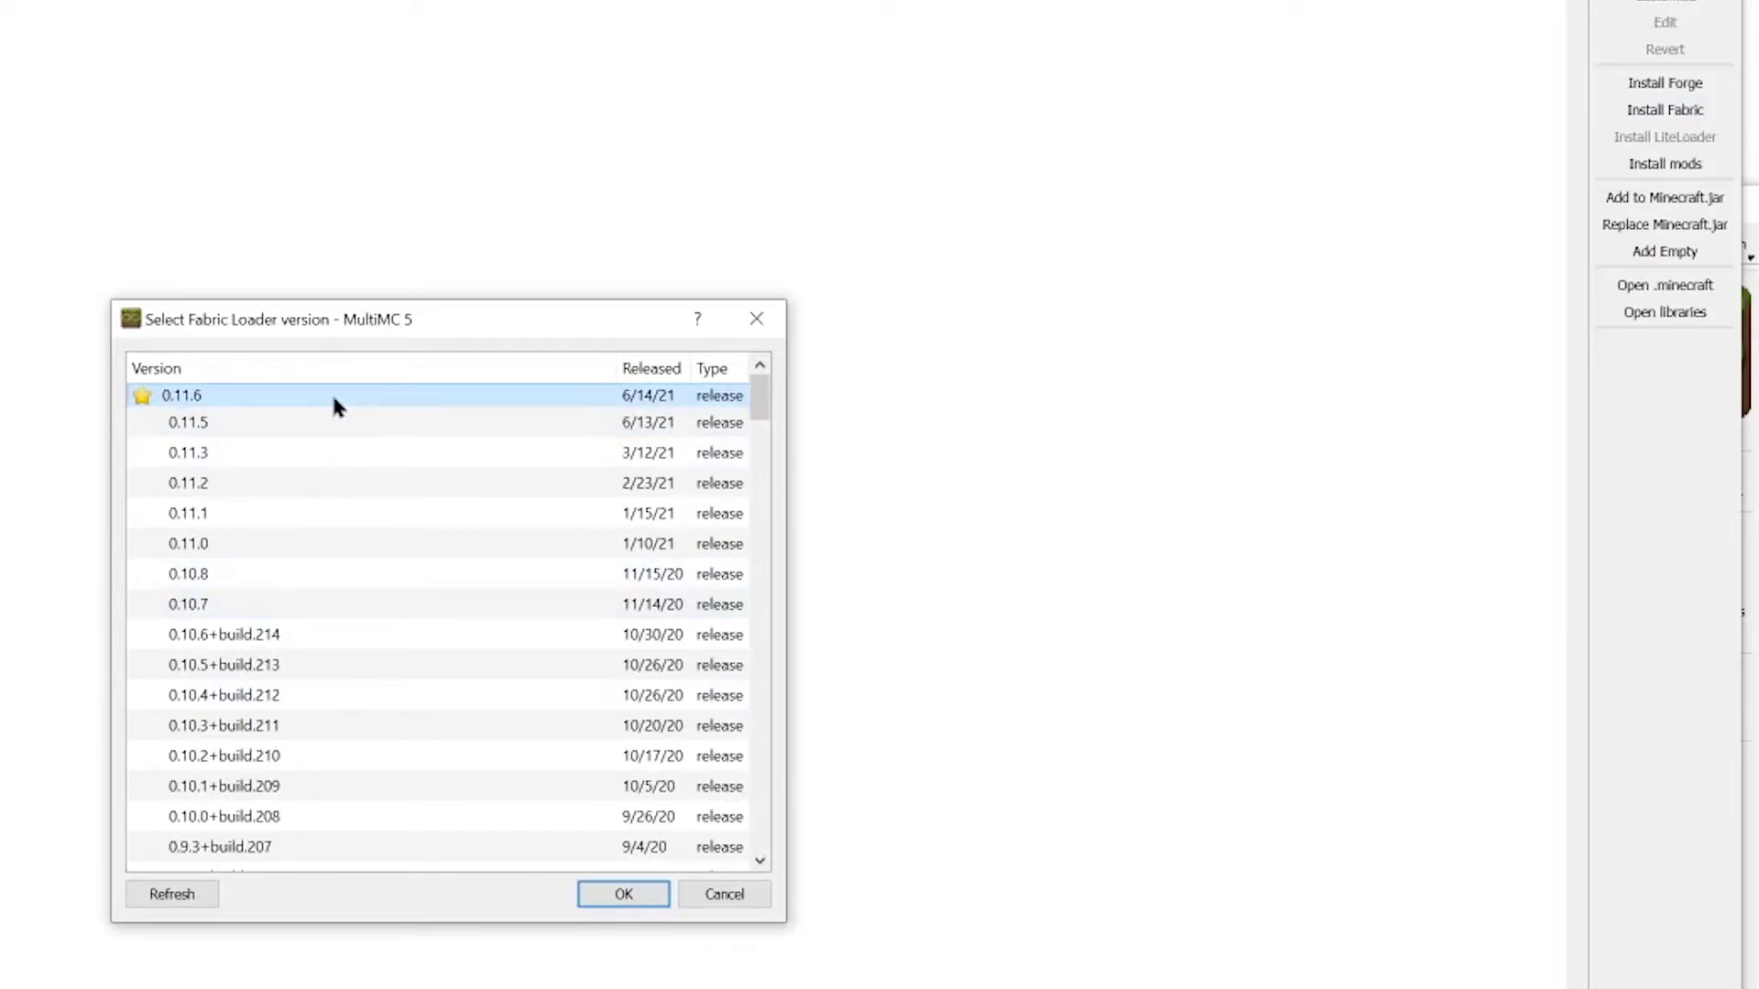
left_click(622, 905)
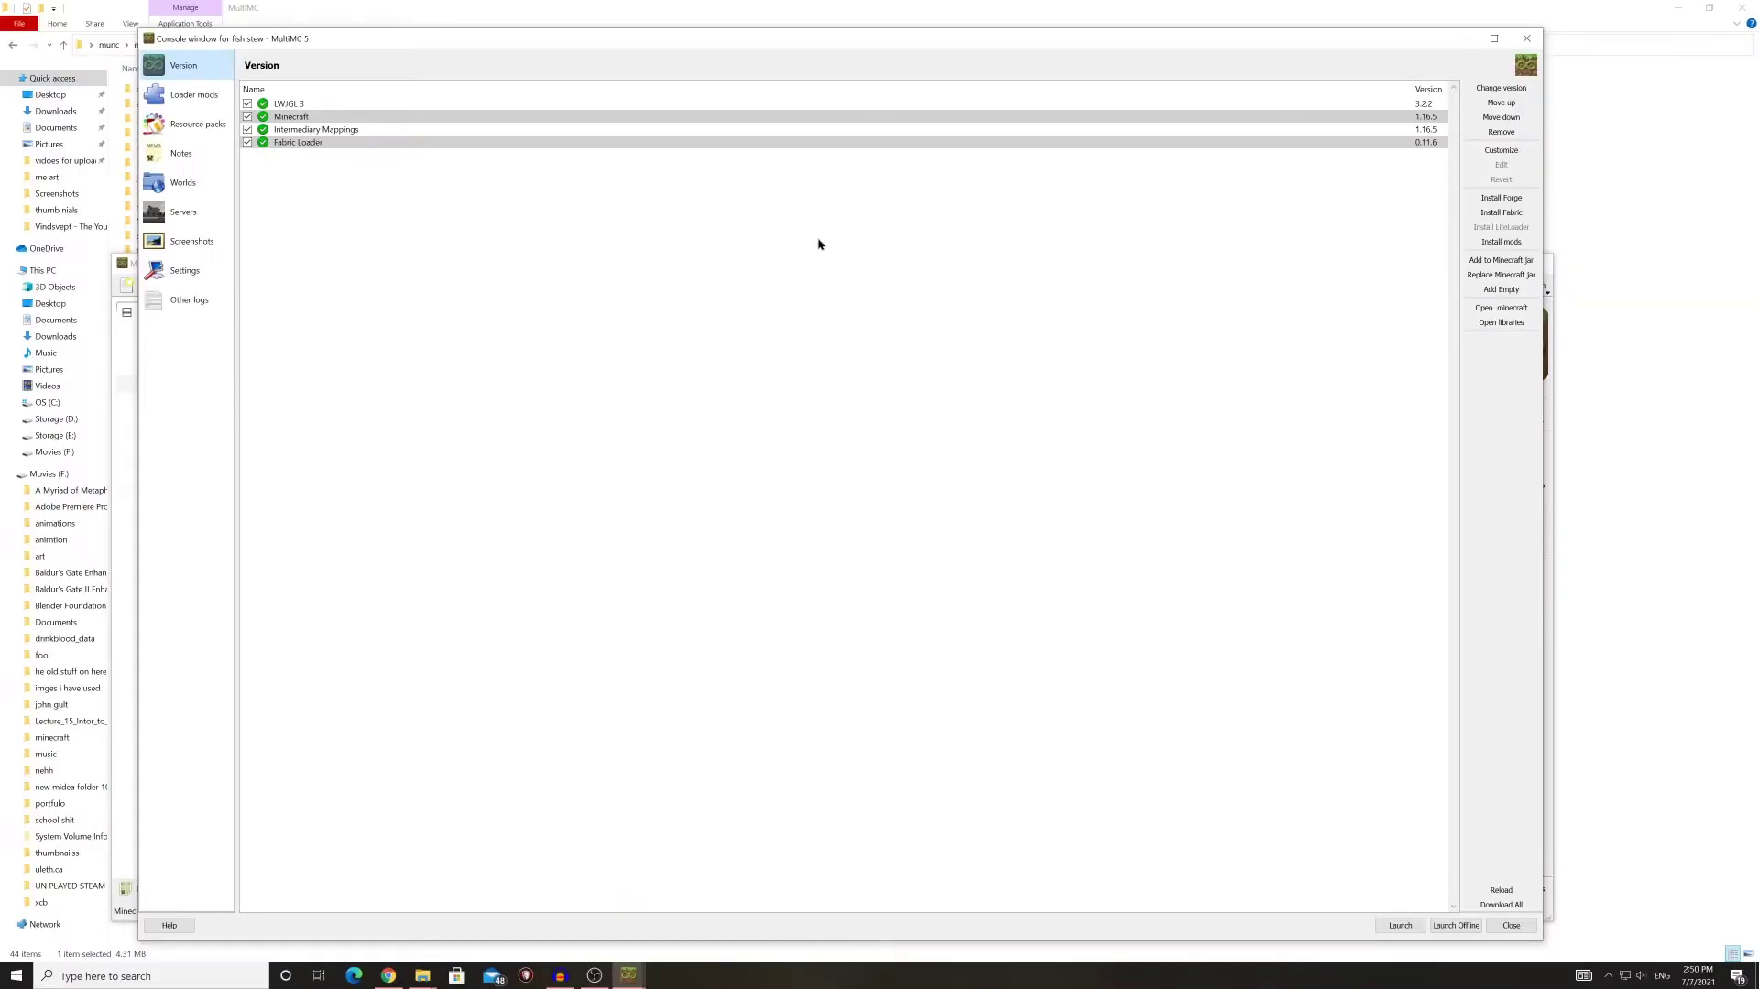
Review Intermediary Mappings and the empty Loader mods list, cancelling the Add file picker
left_click(339, 133)
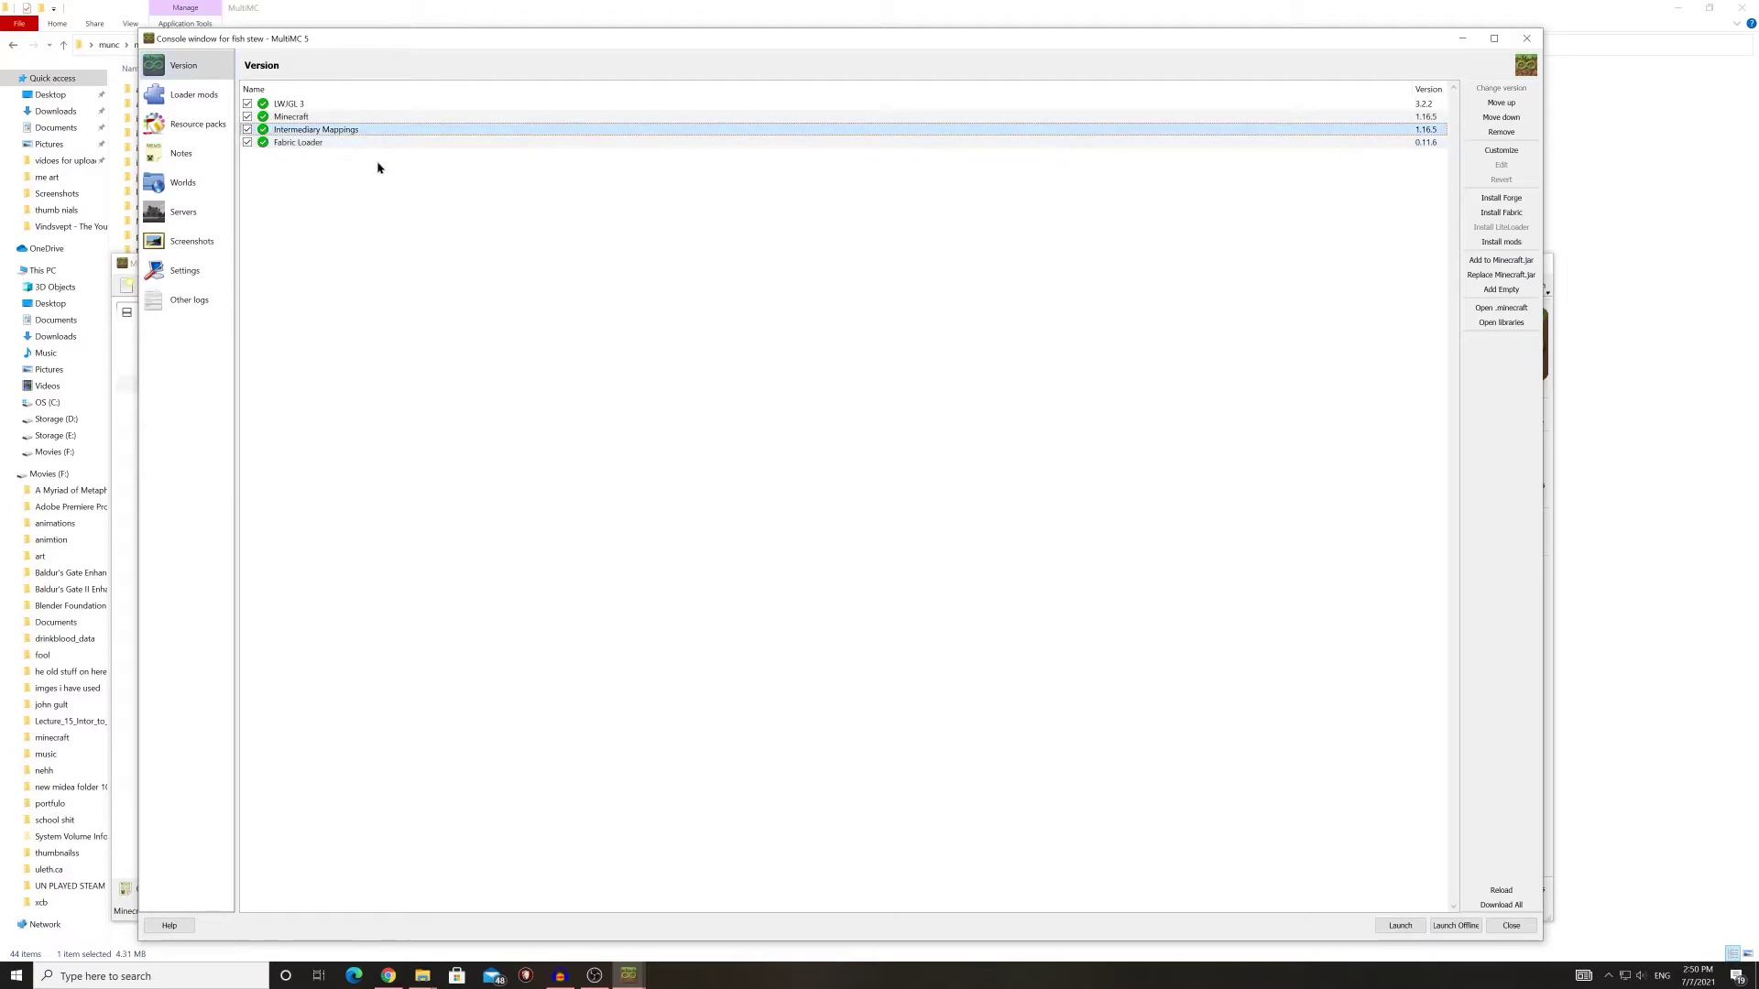
left_click(1499, 253)
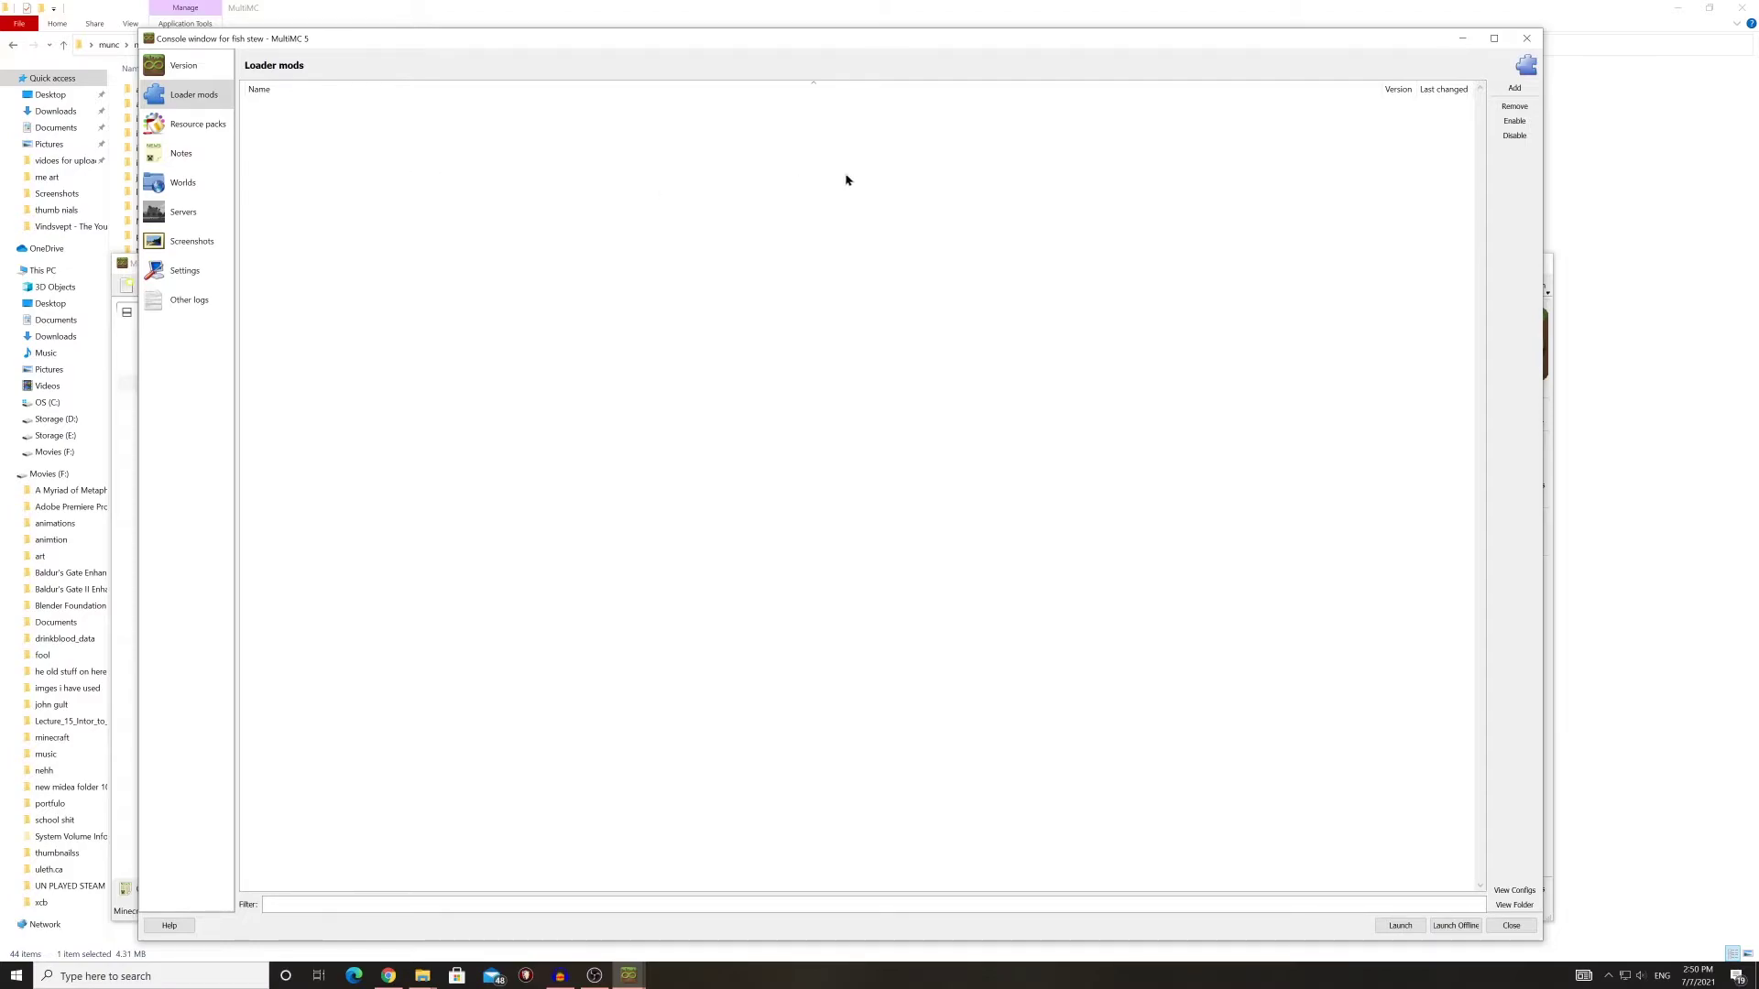
left_click(1521, 78)
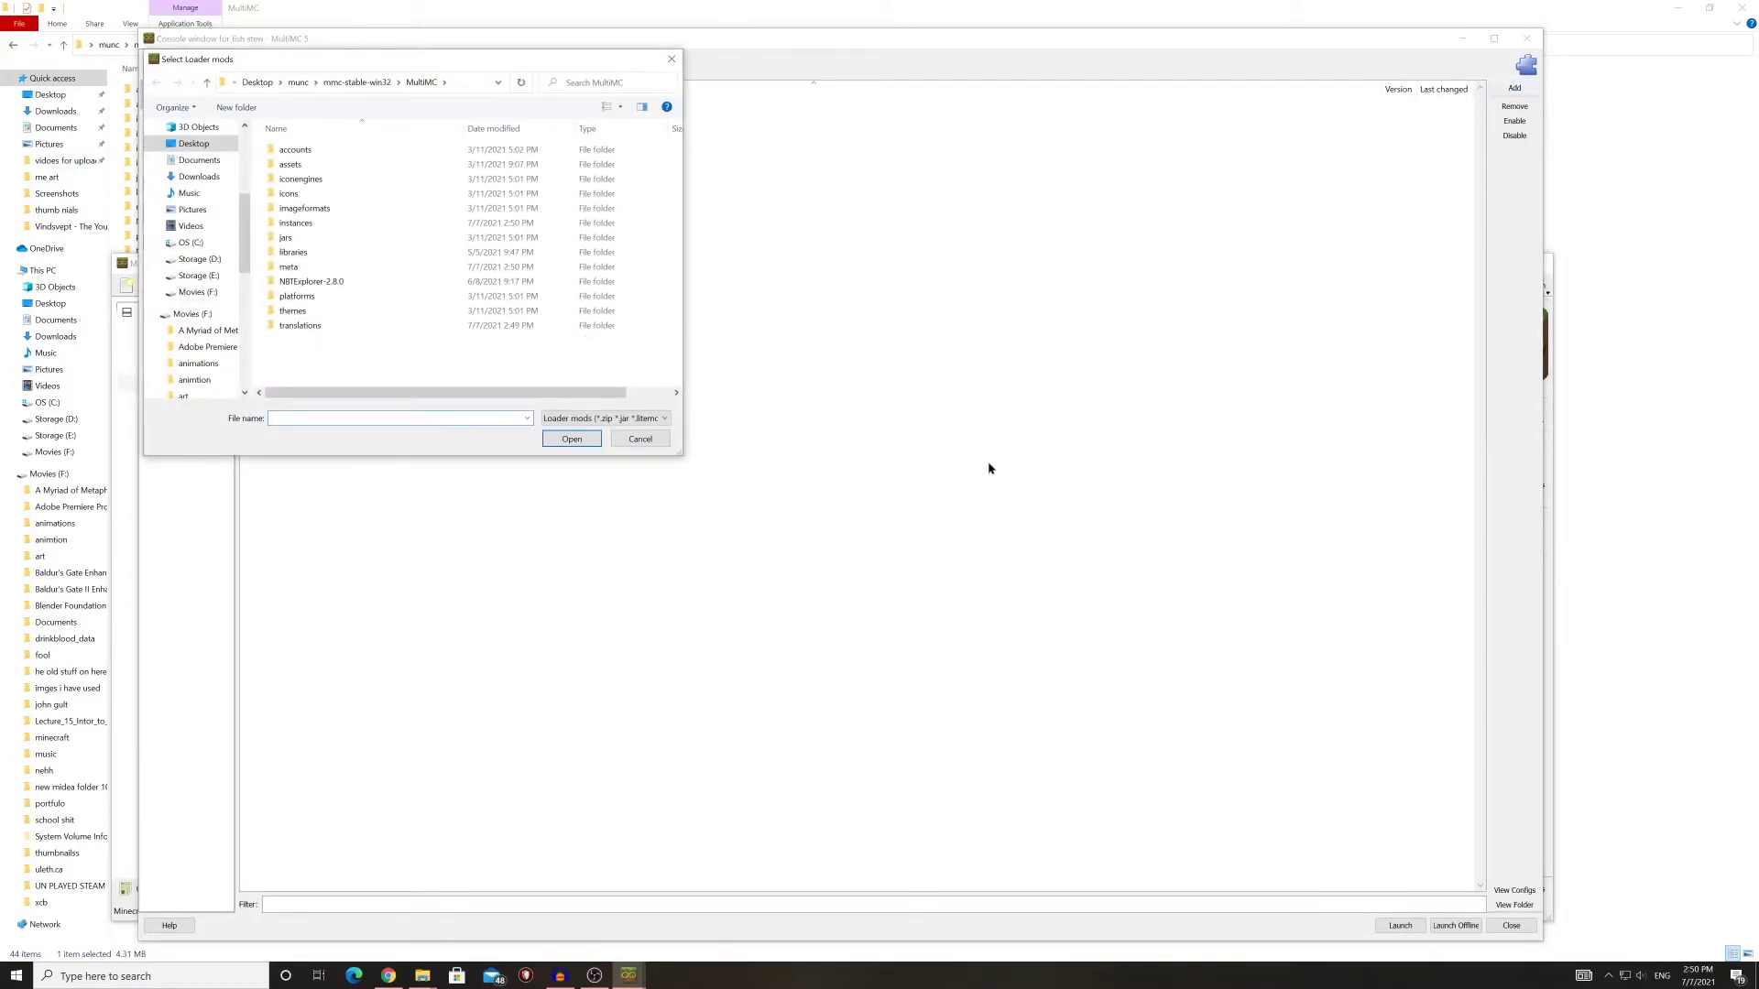
left_click(640, 440)
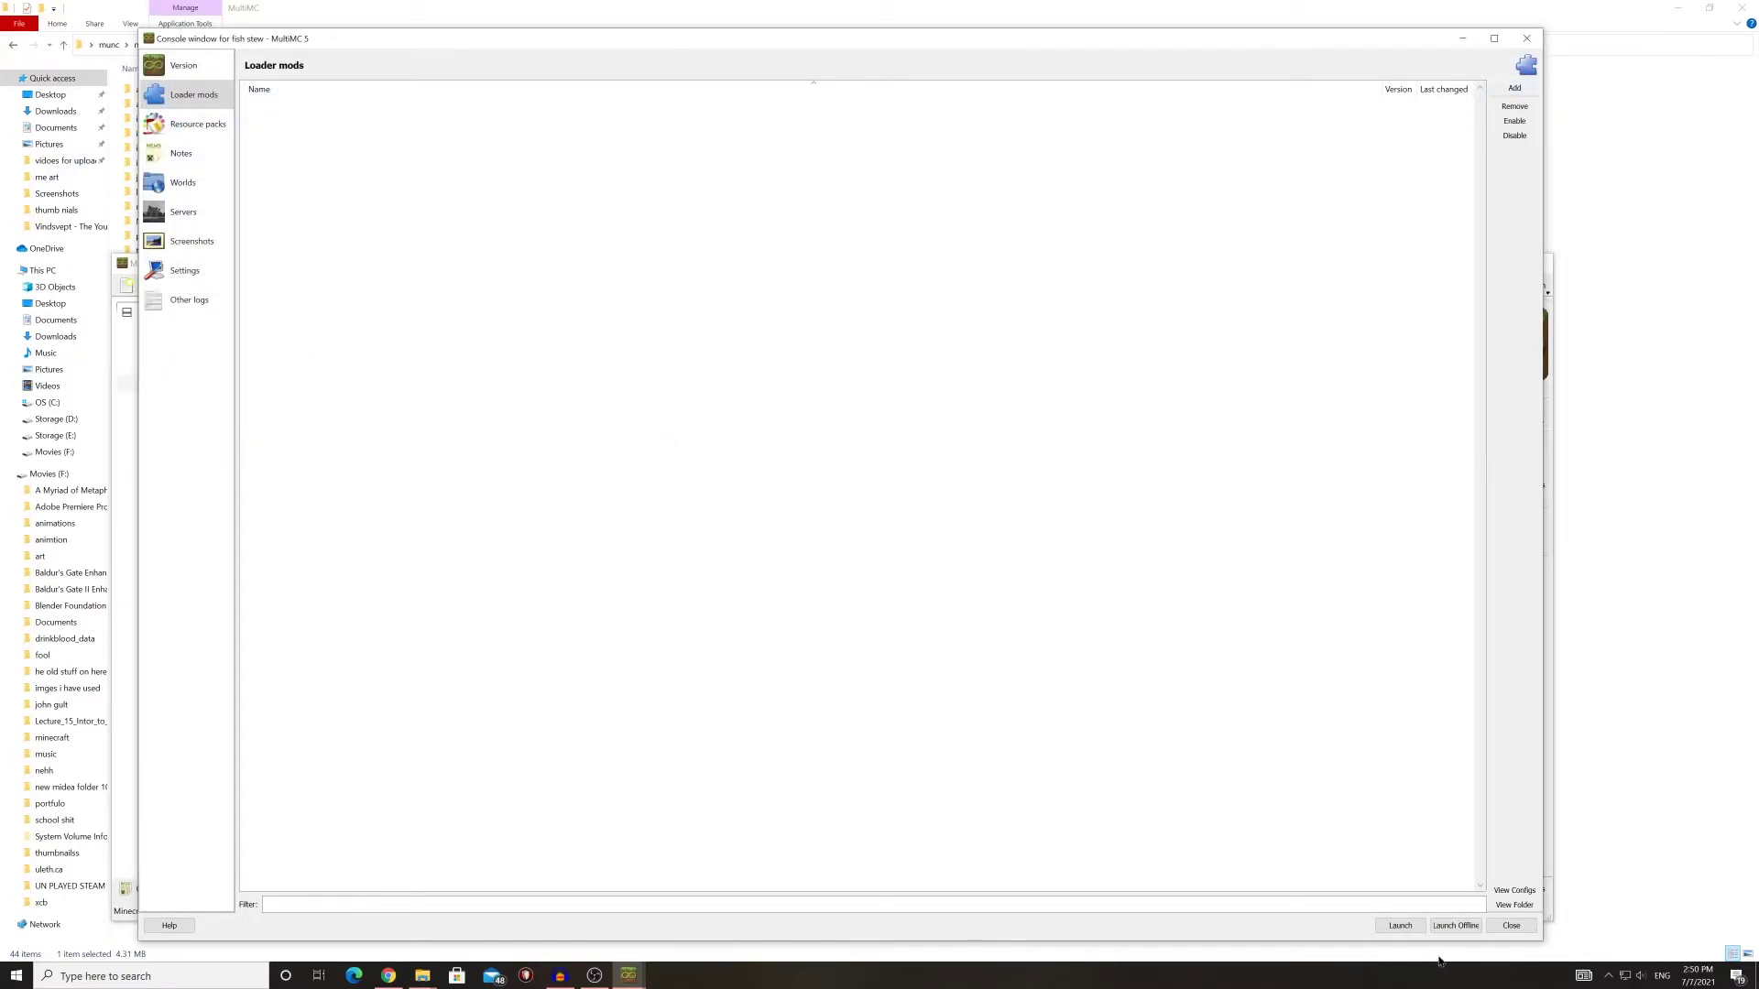
Close the instance window and open fish stew's .minecraft\mods folder in Explorer
left_click(1510, 926)
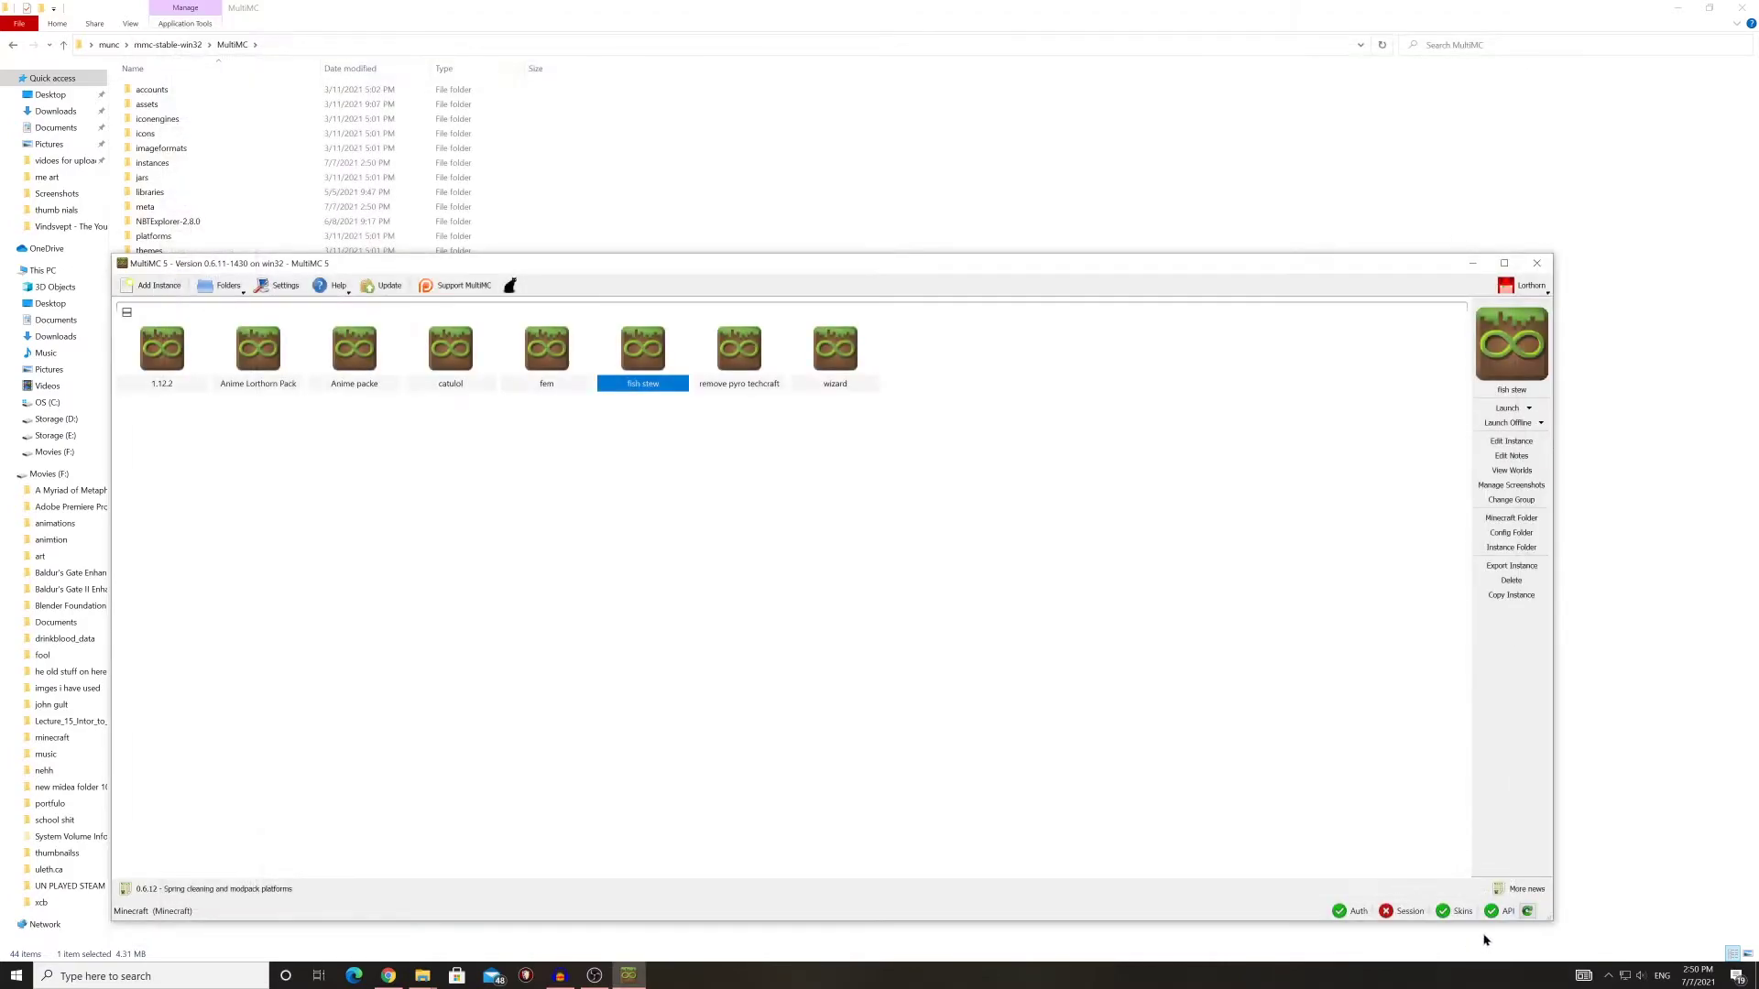
right_click(648, 351)
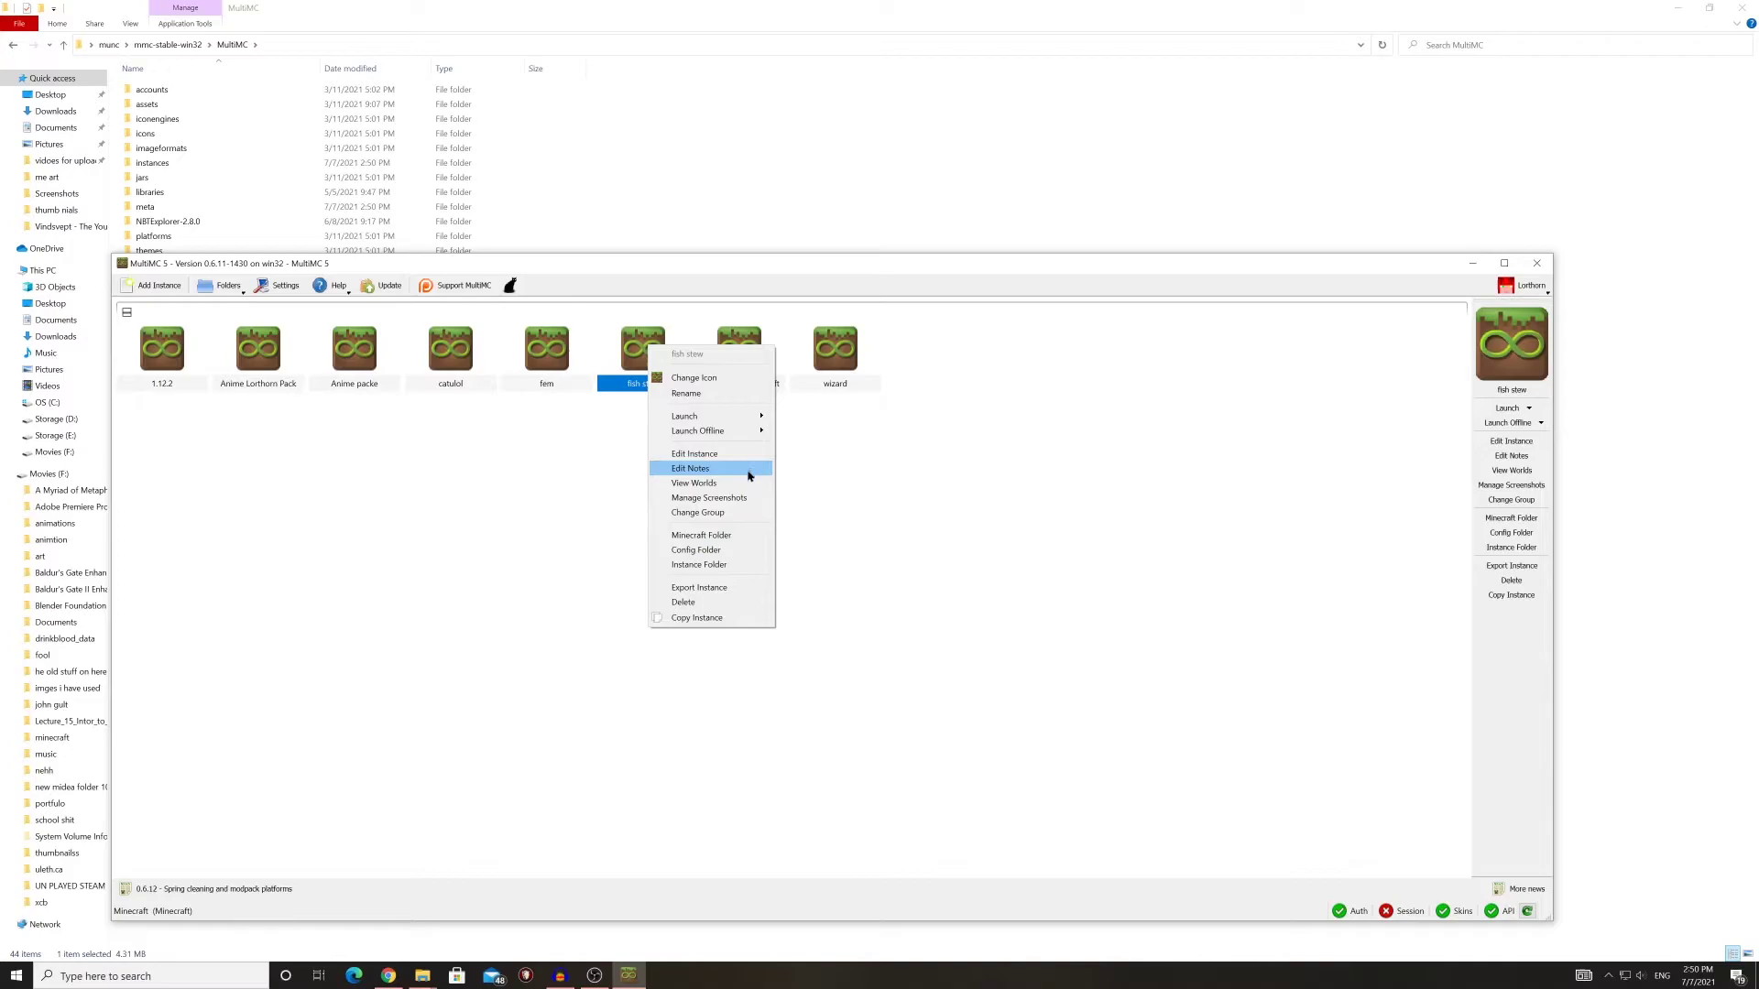
left_click(744, 537)
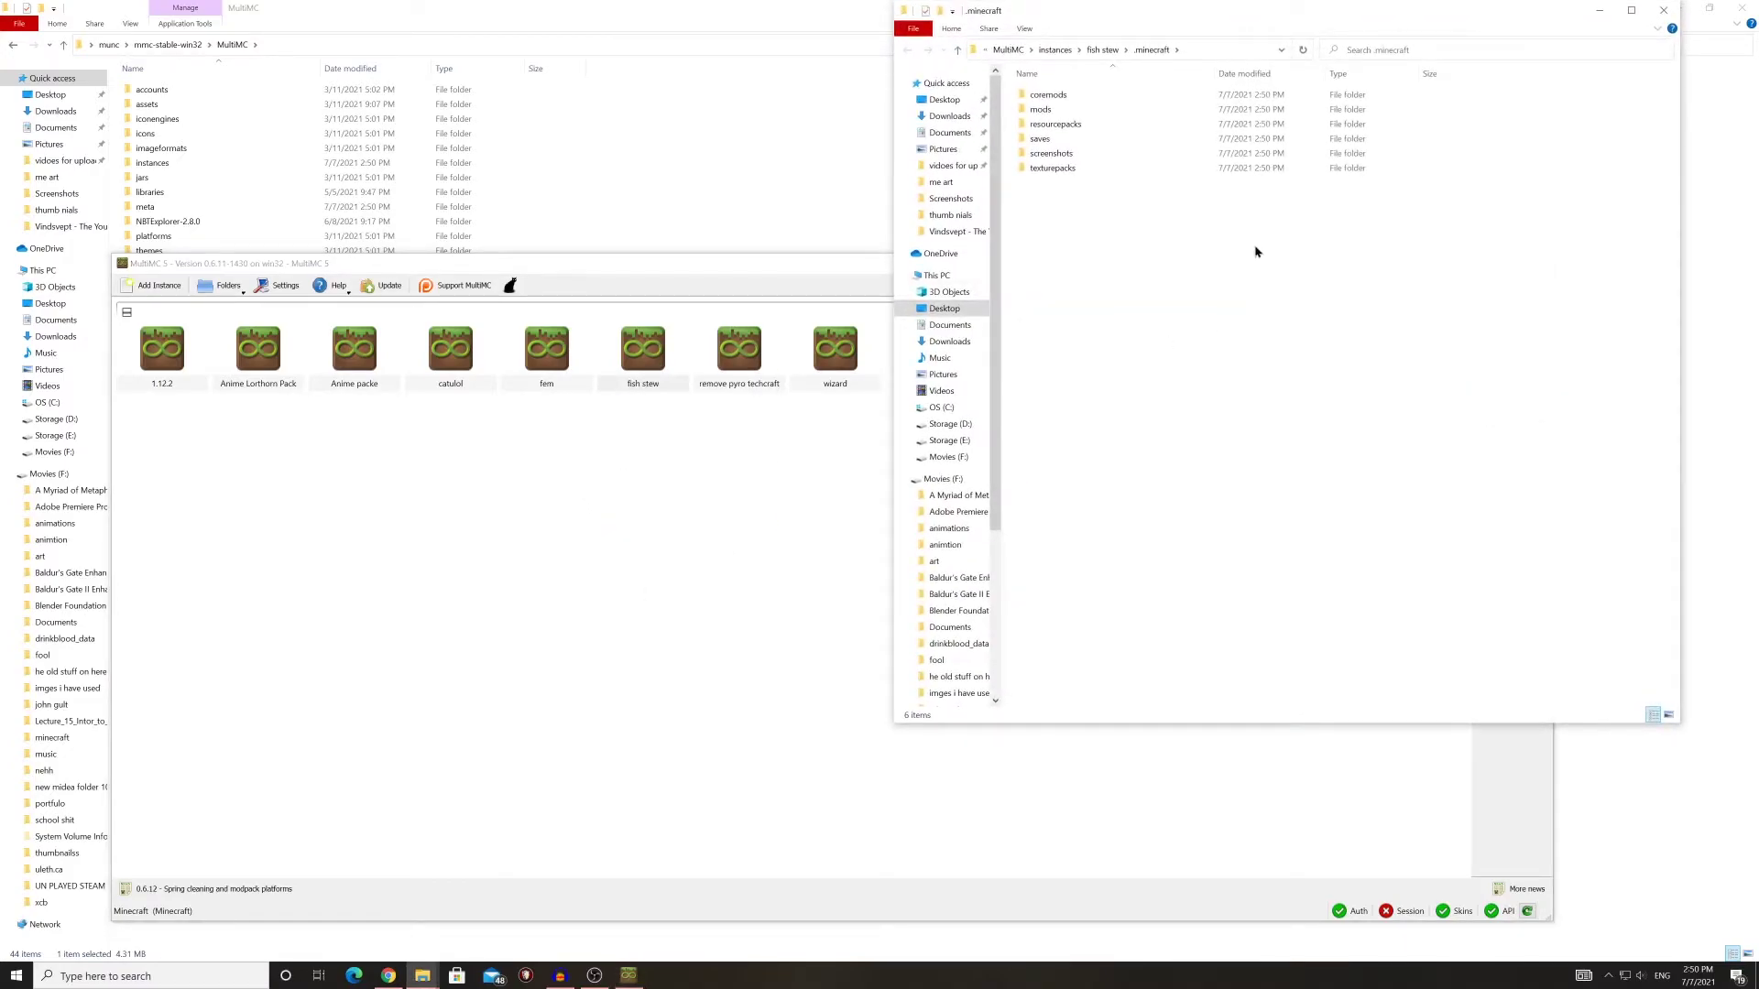
double_click(1097, 111)
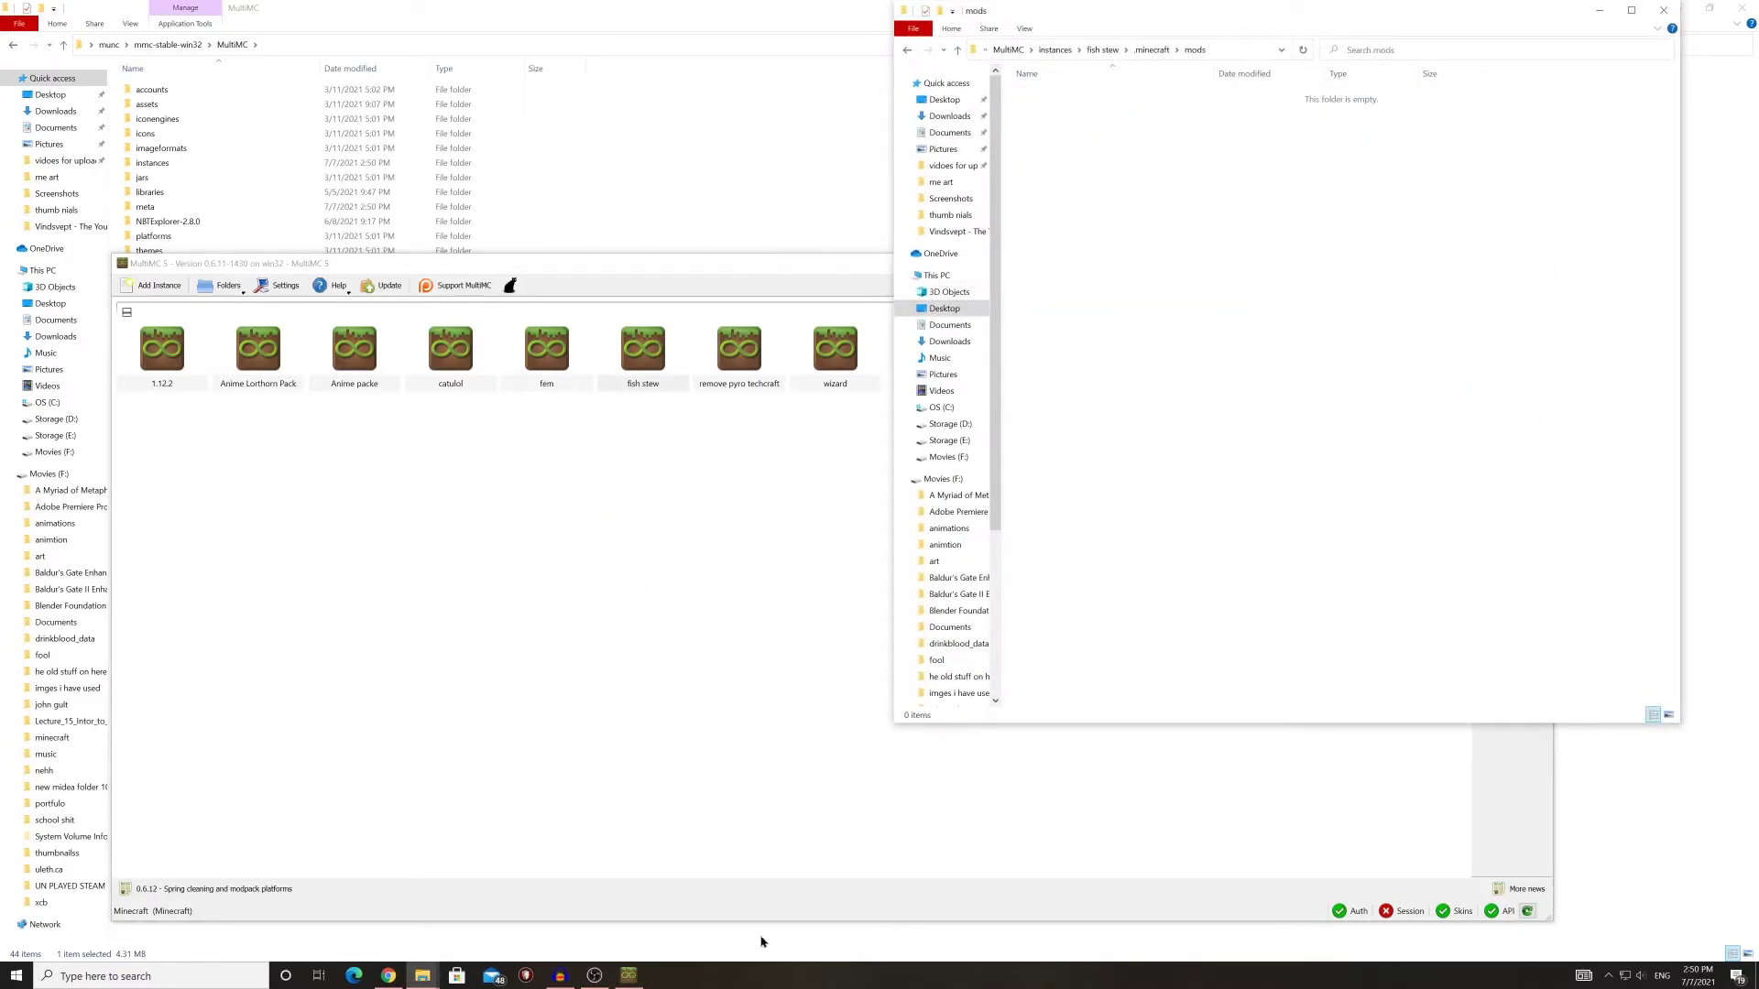
Restore the browser on CurseForge Minecraft mods and filter the list to Fabric
left_click(389, 976)
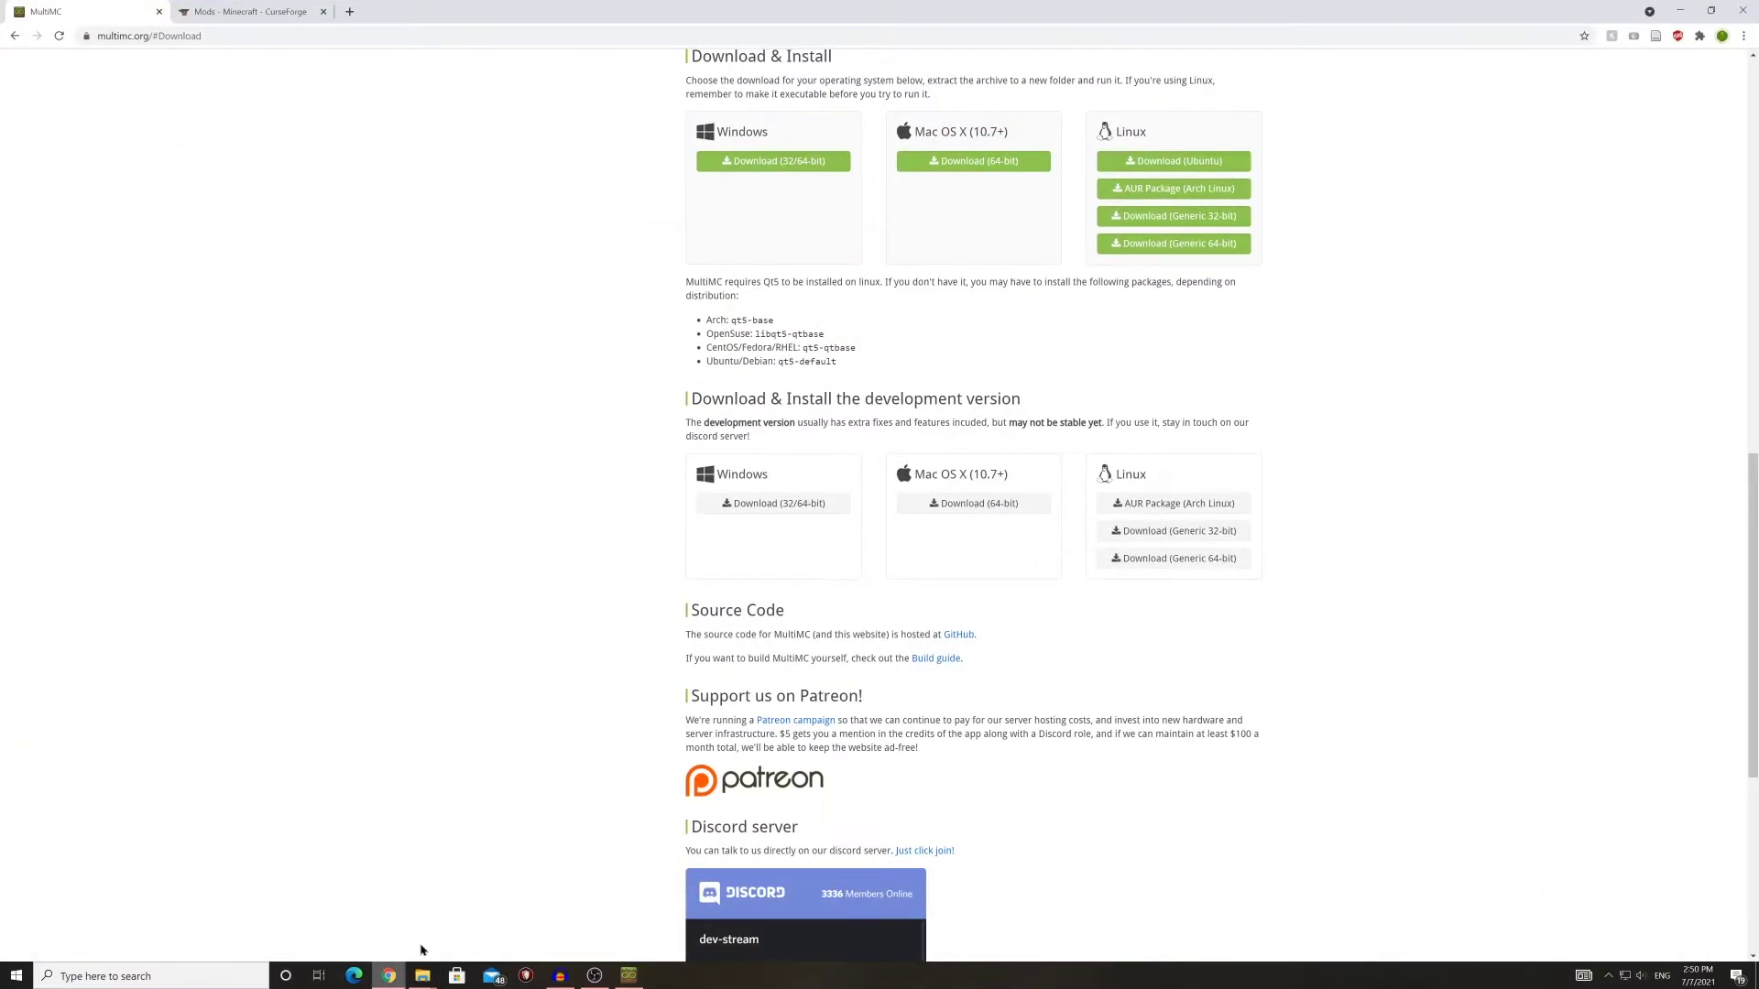
left_click_drag(602, 11, 602, 392)
left_click(357, 366)
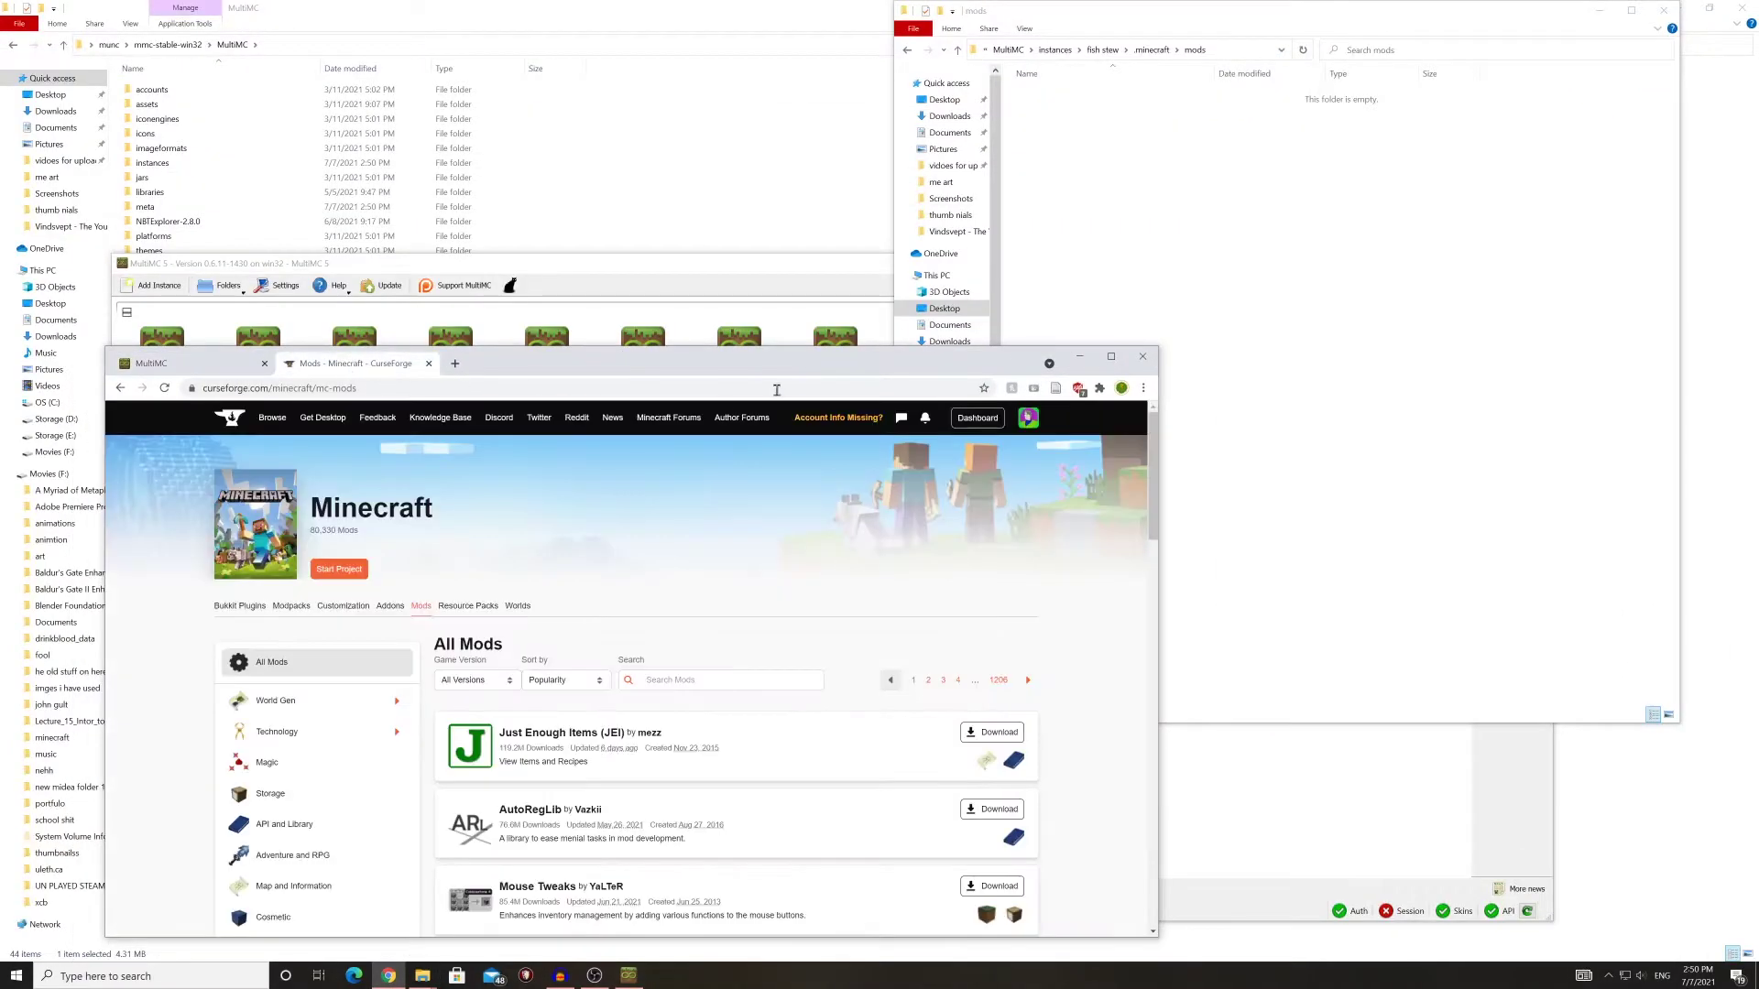
left_click_drag(760, 383, 619, 249)
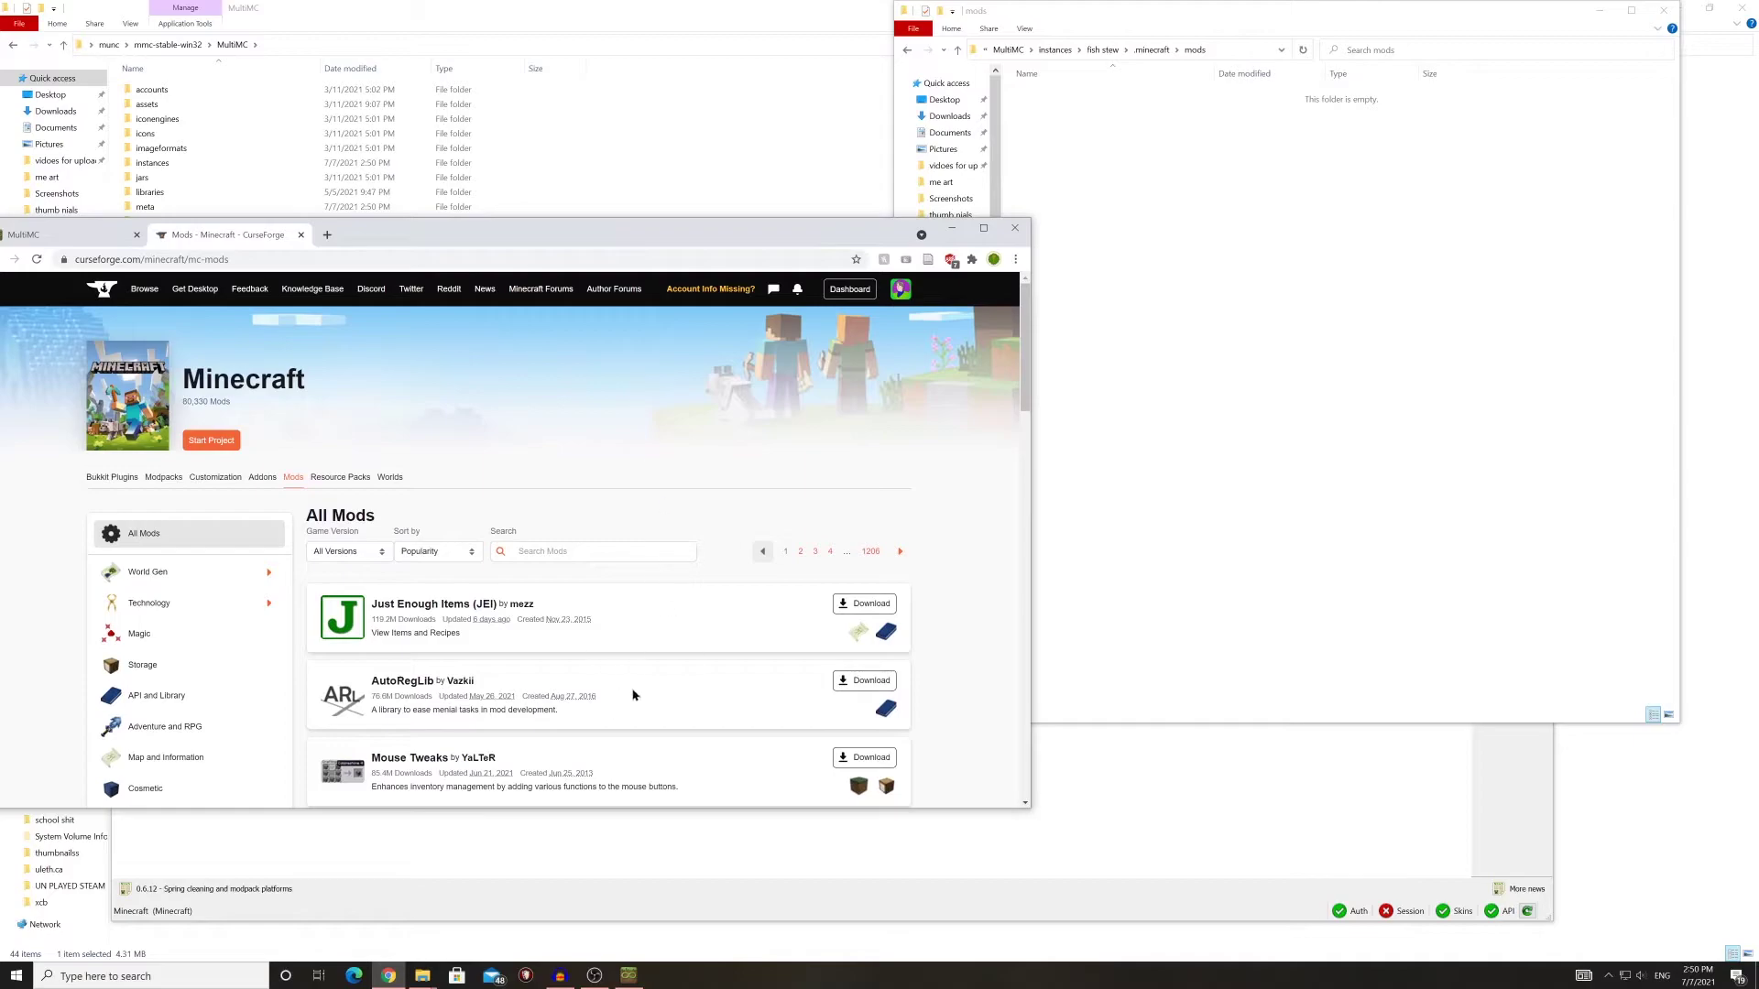
left_click(362, 552)
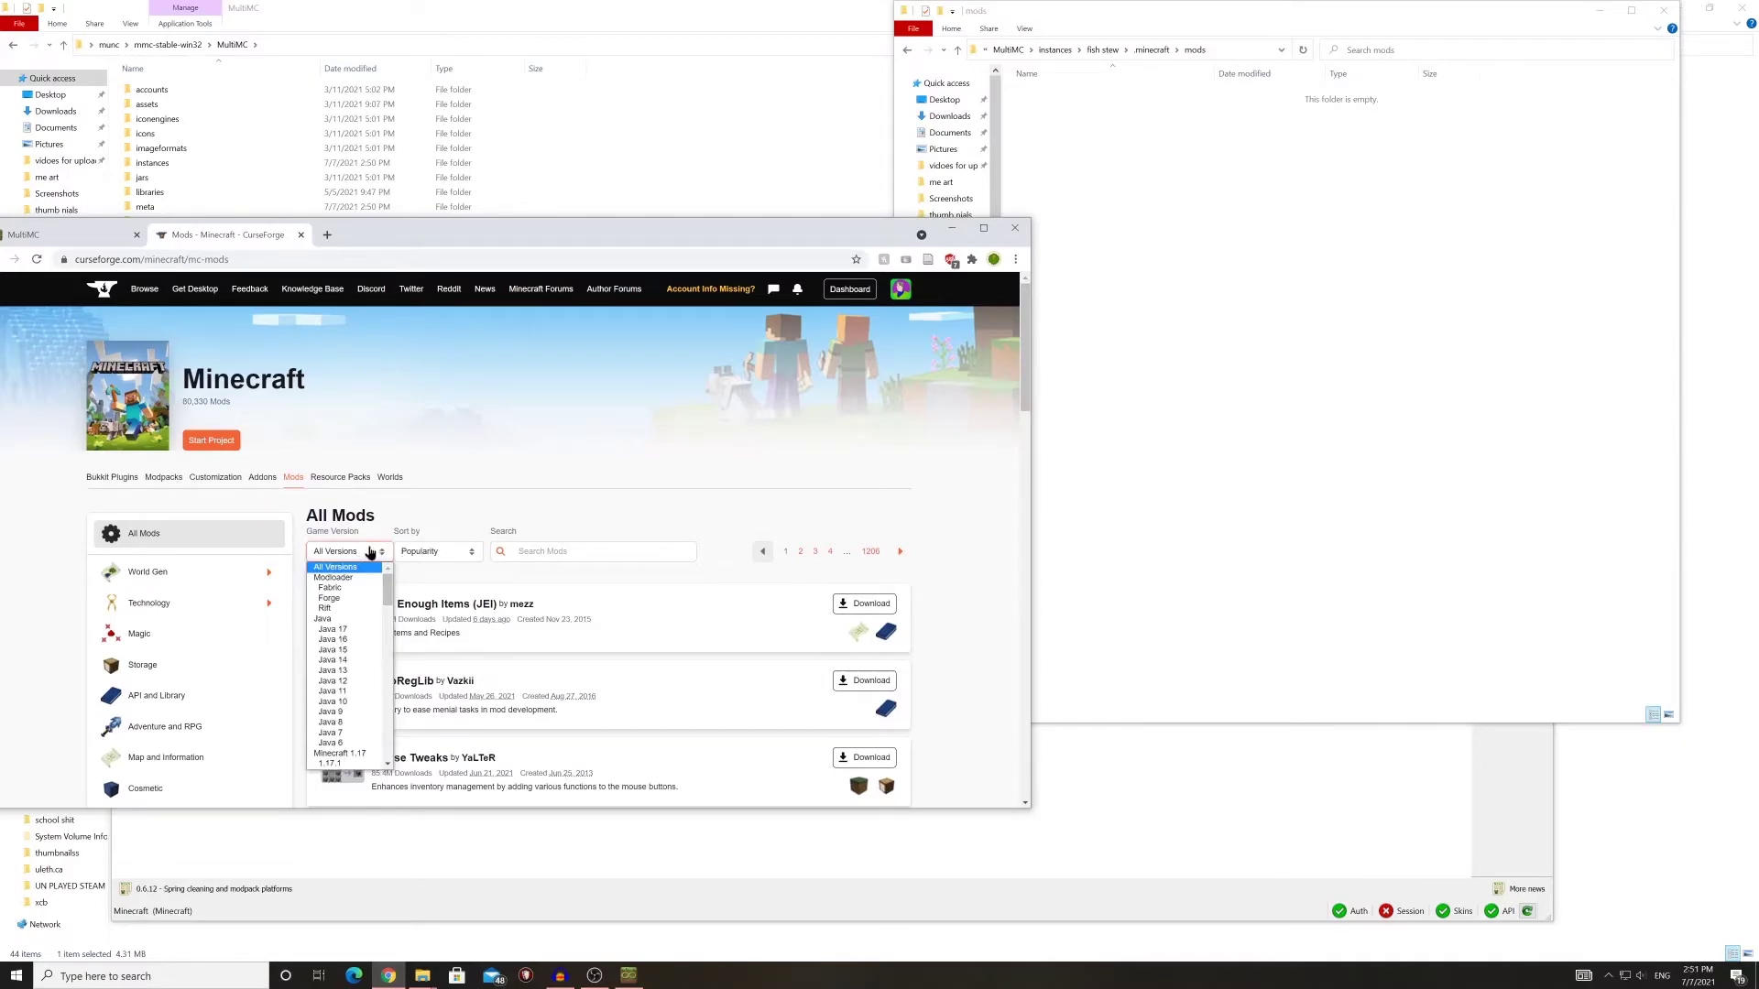
left_click(357, 587)
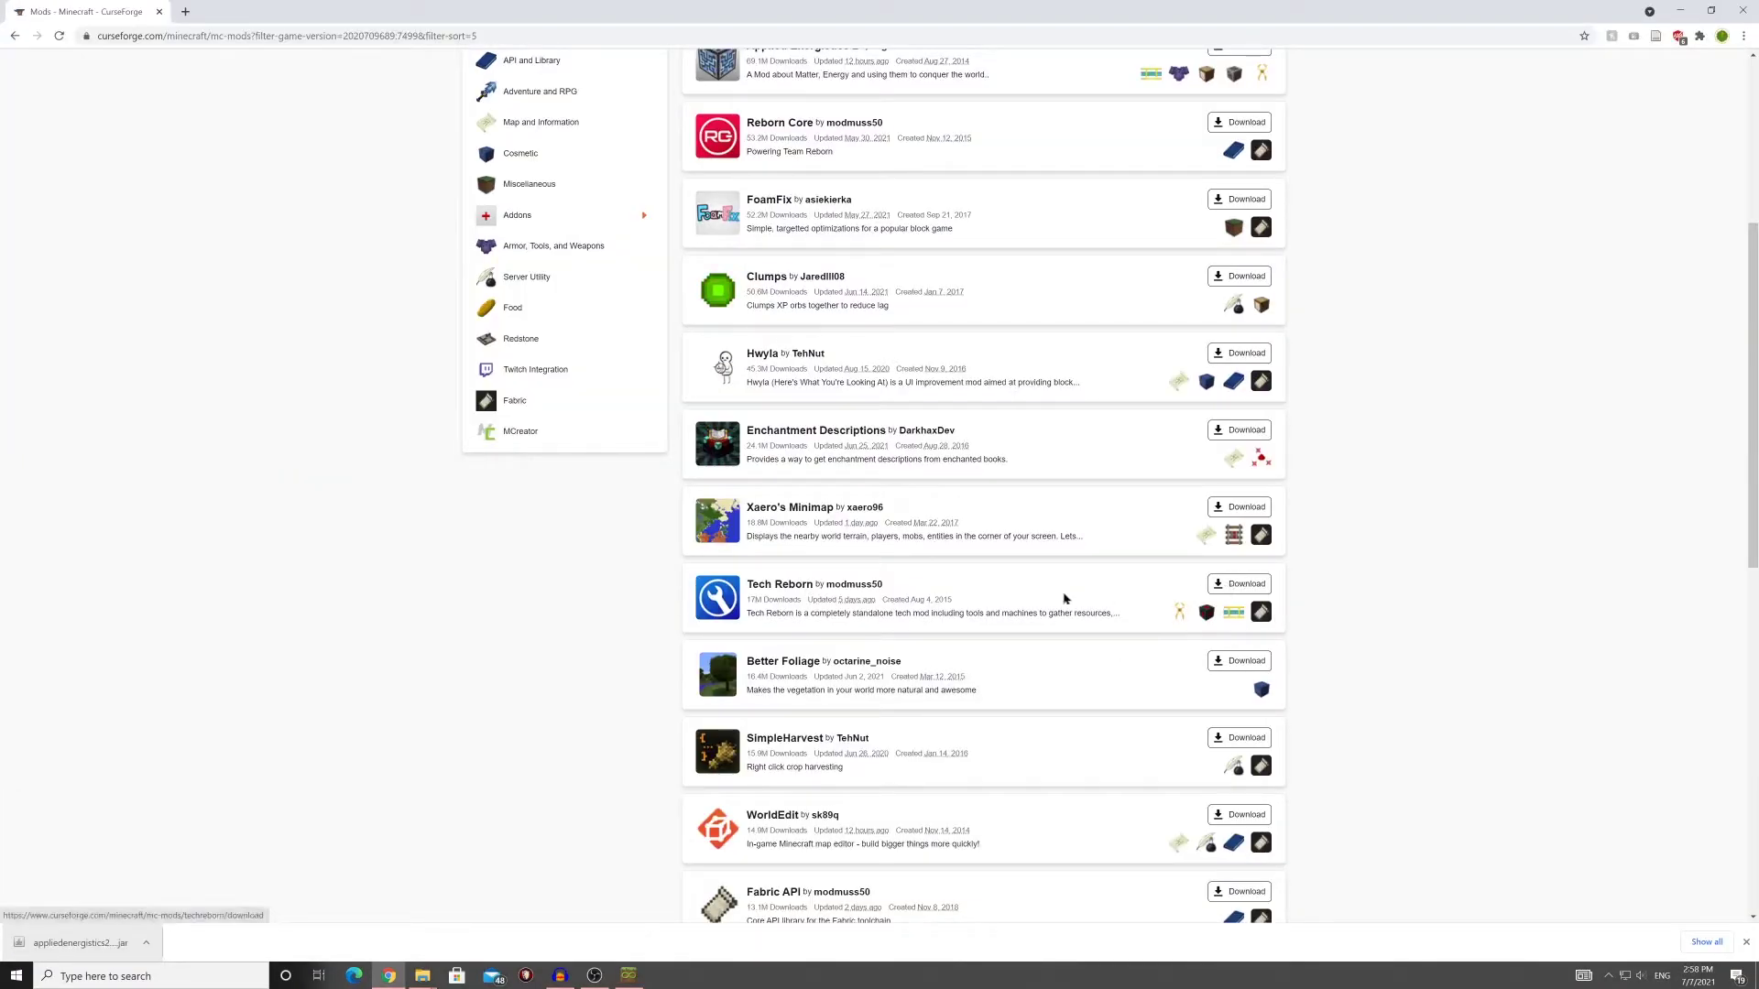
Open Tech Reborn, Fabric API and Charm mod pages in new tabs
right_click(796, 588)
left_click(802, 594)
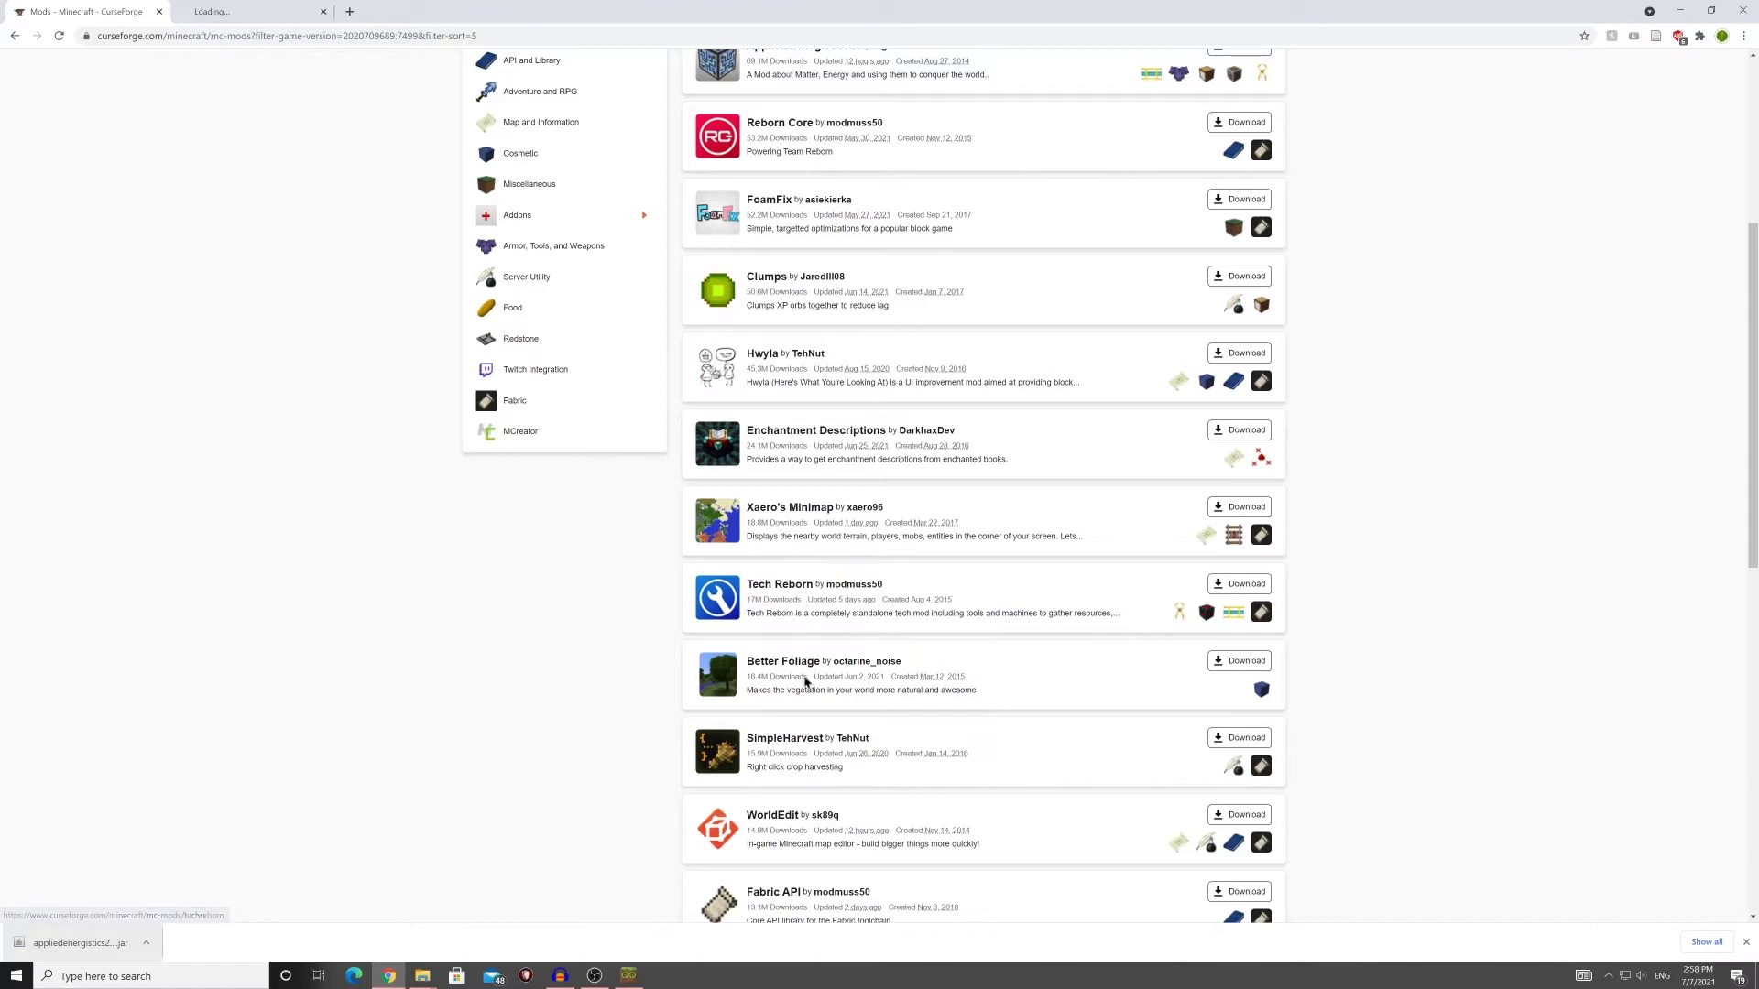
right_click(772, 897)
left_click(832, 742)
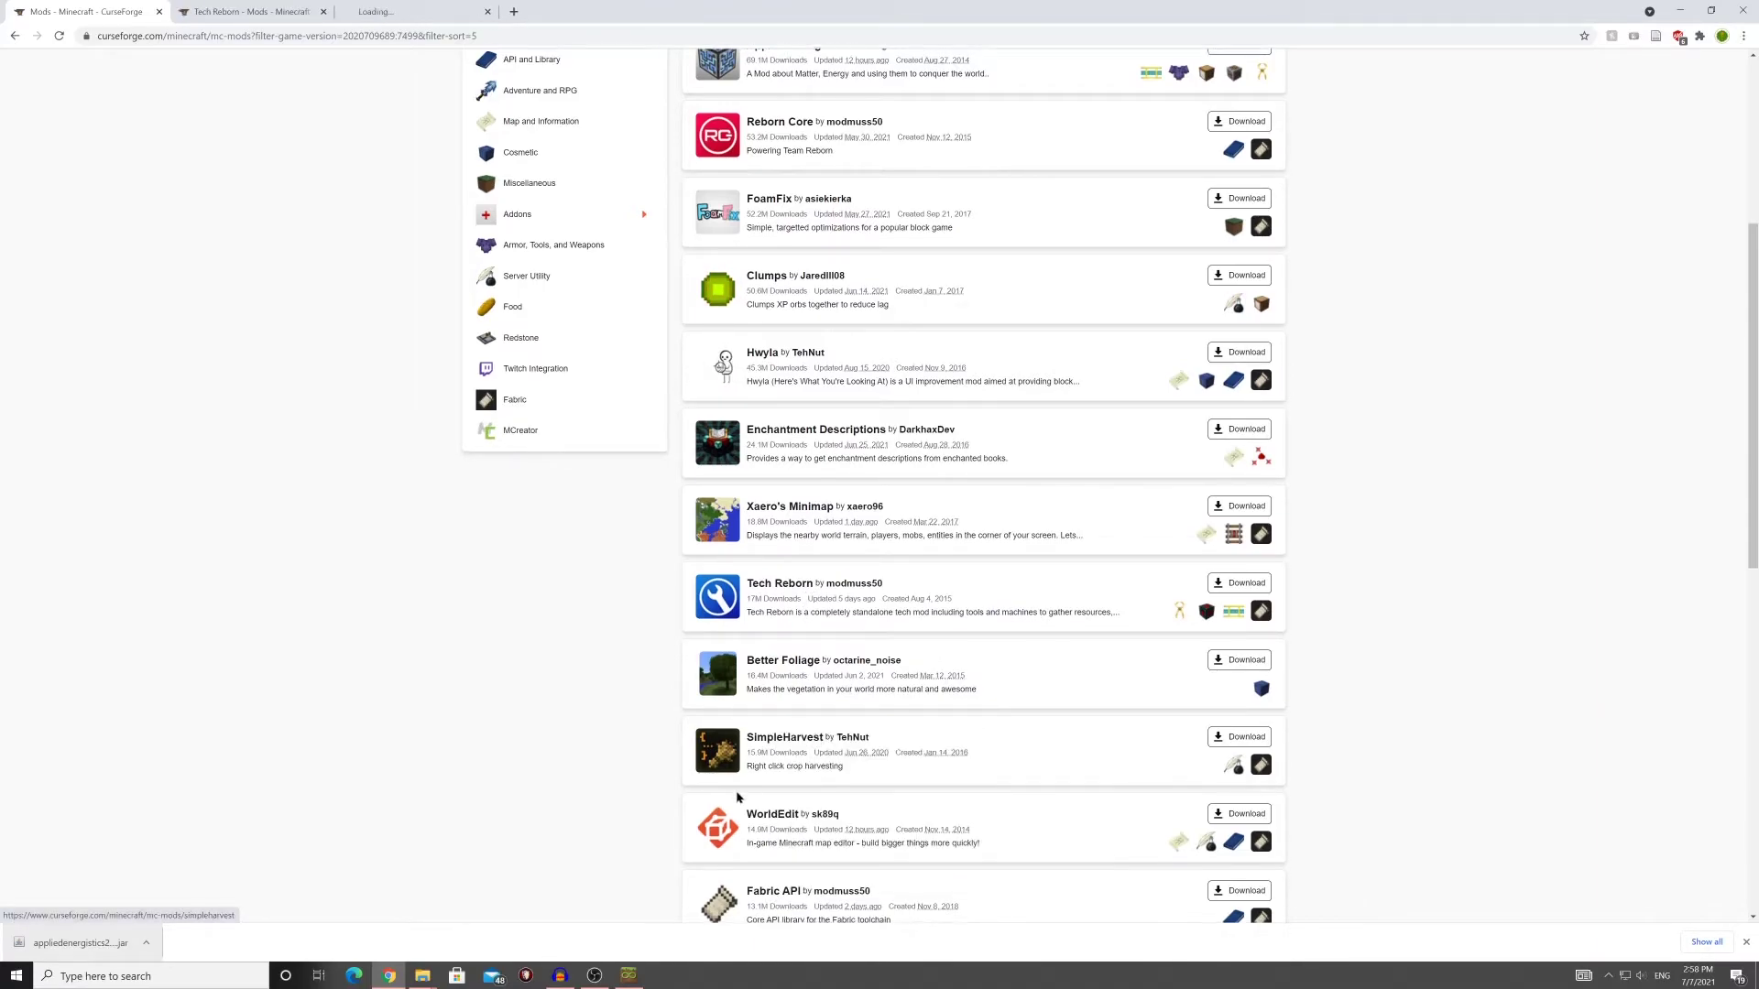
scroll(783, 825, "down", 5)
scroll(783, 833, "down", 4)
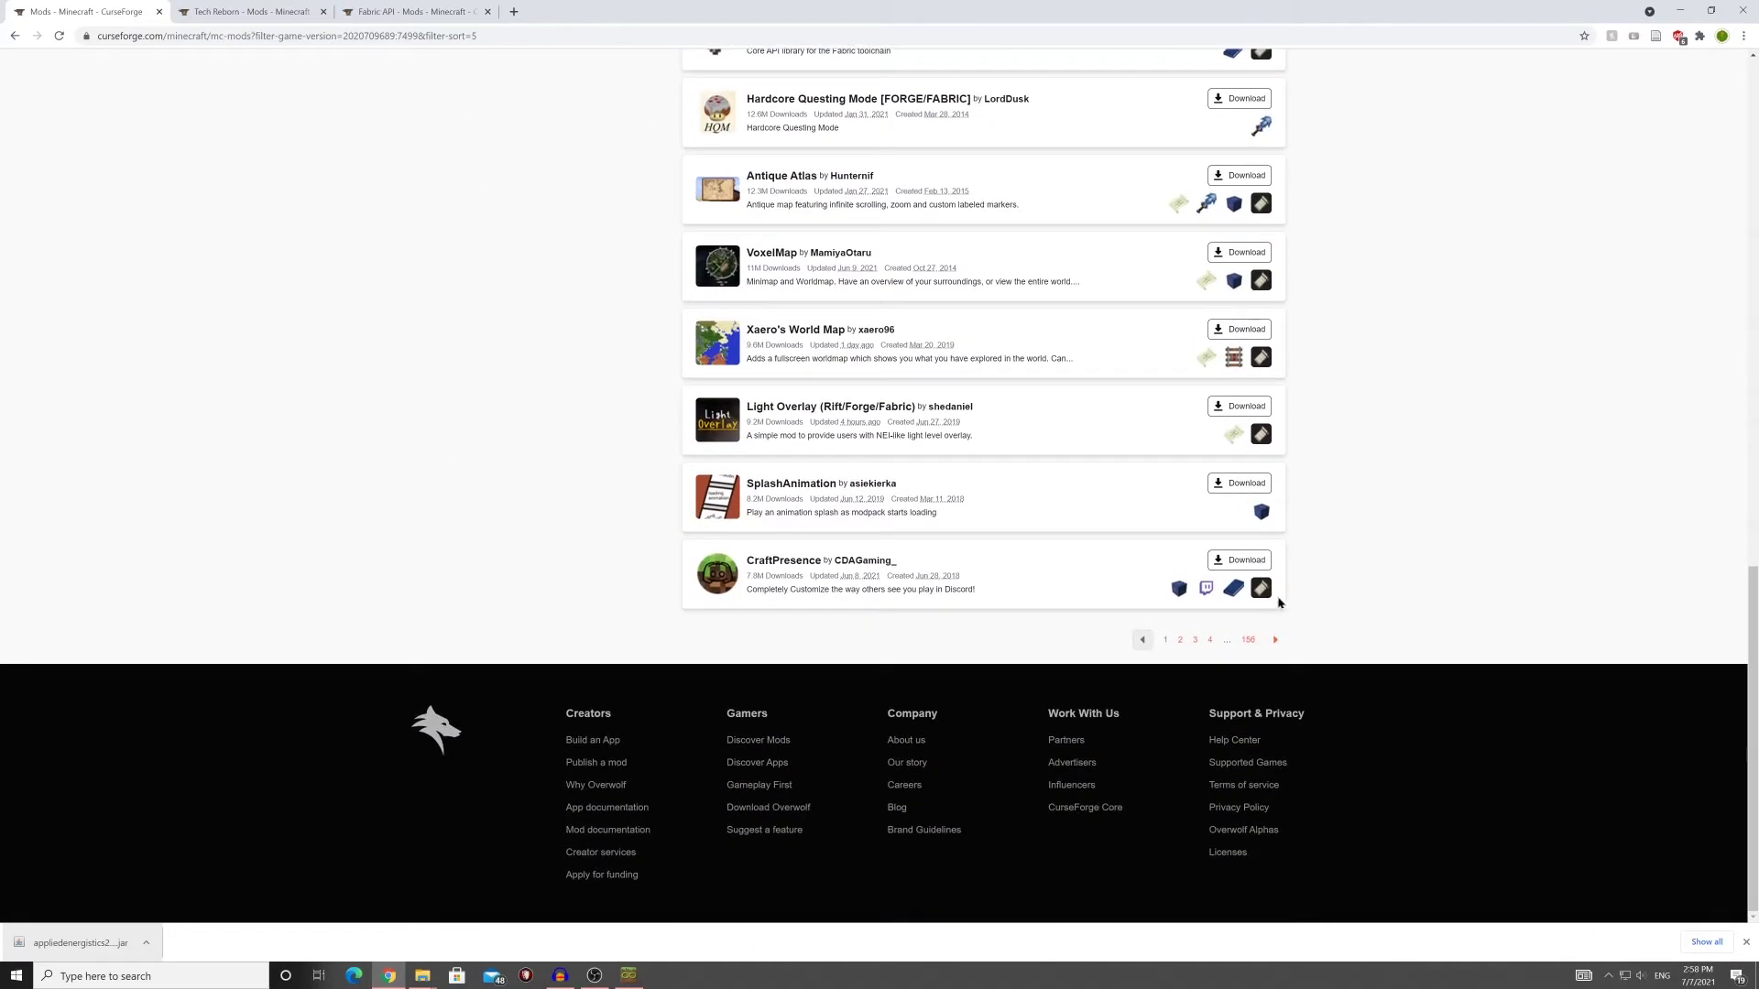
left_click(1275, 641)
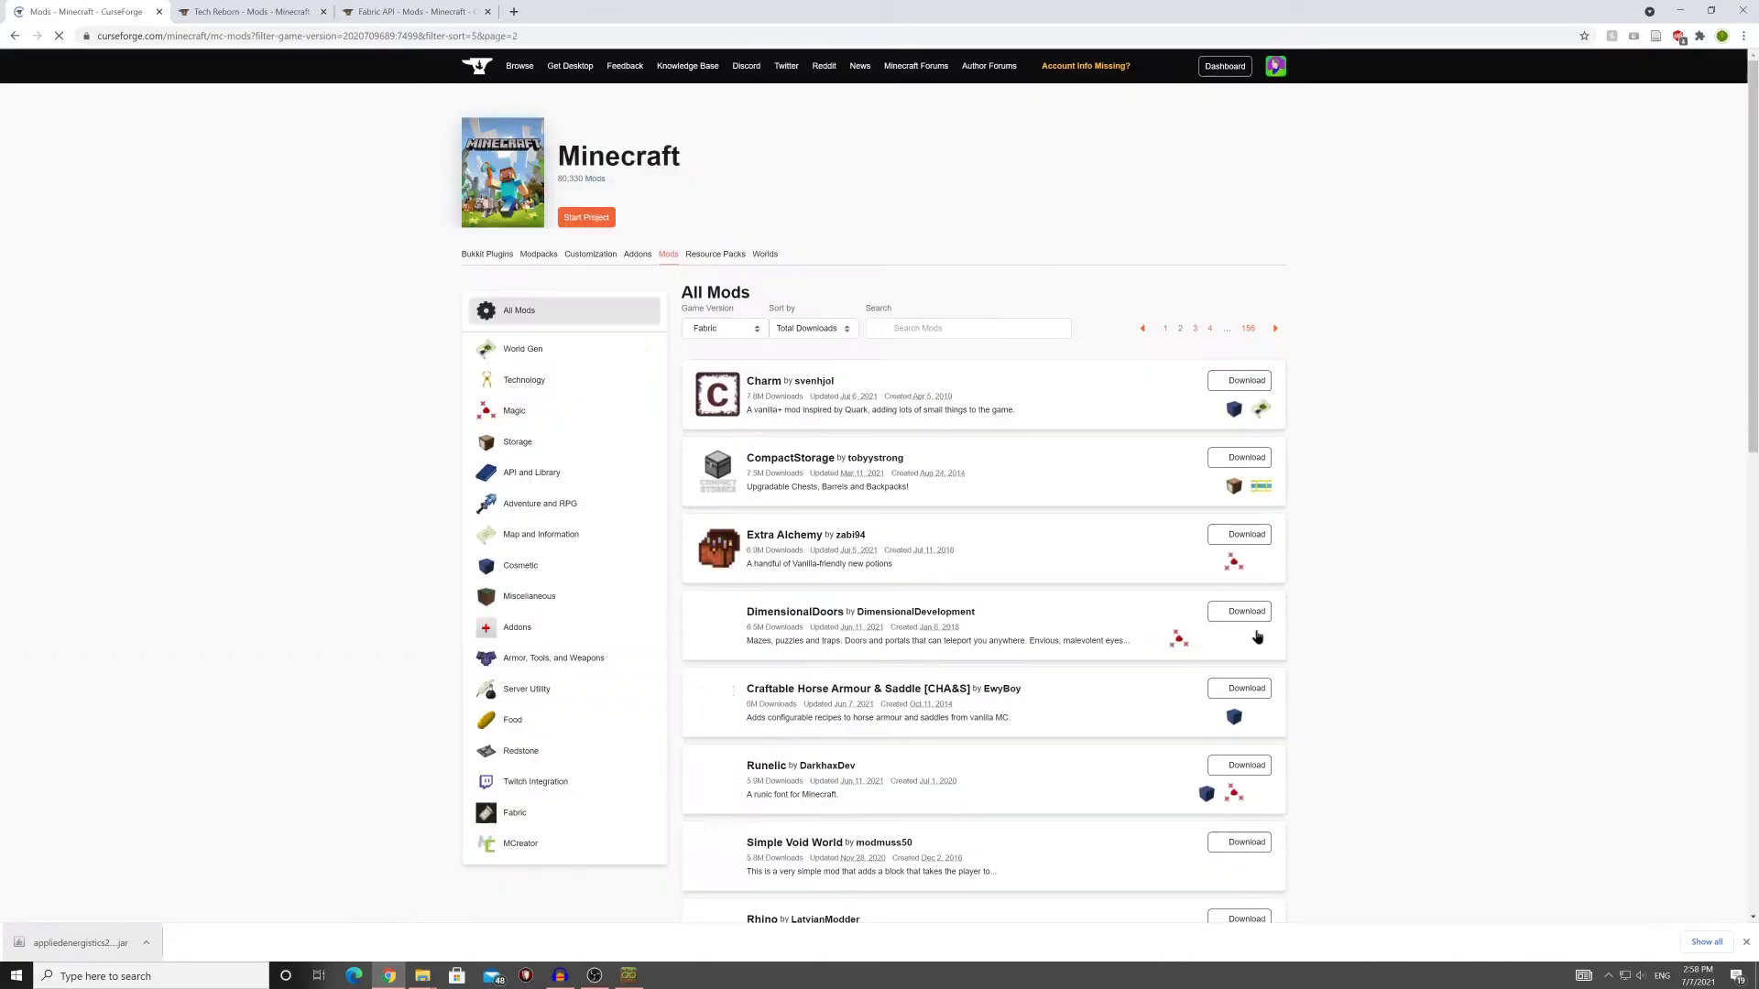
middle_click(764, 381)
Check the Tech Reborn tab, then download the Fabric API 1.16.5 file
key("ctrl+Tab")
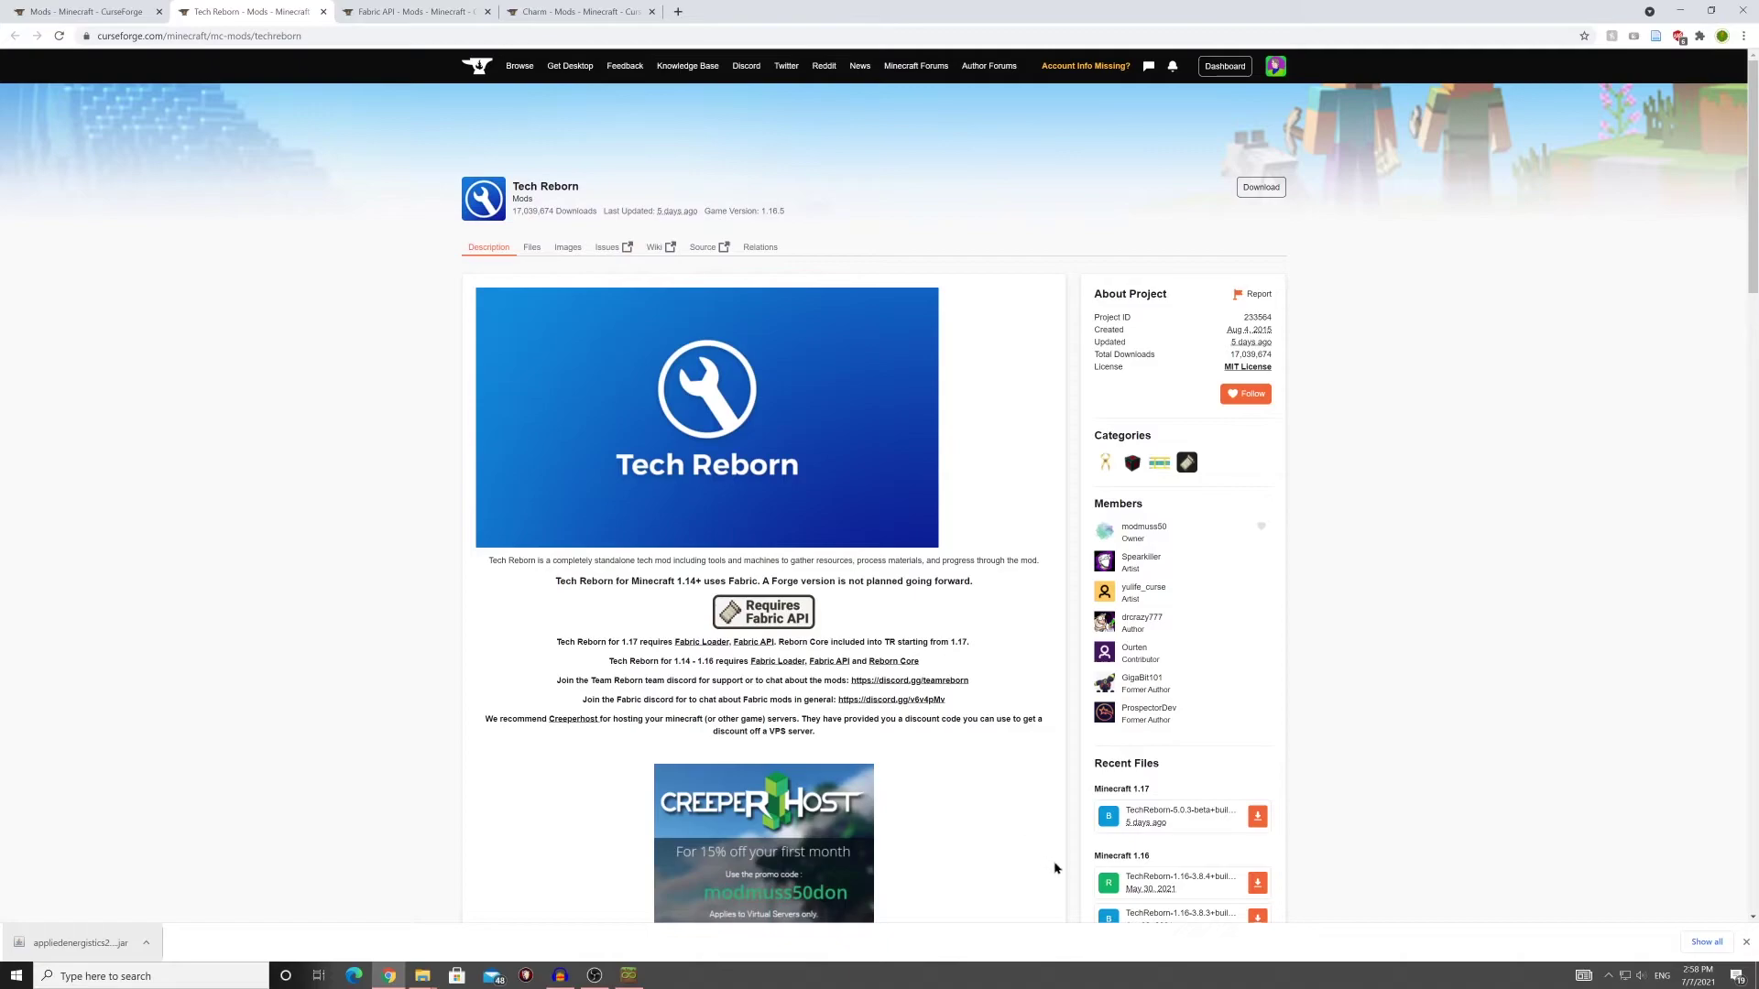
scroll(1053, 834, "down", 1)
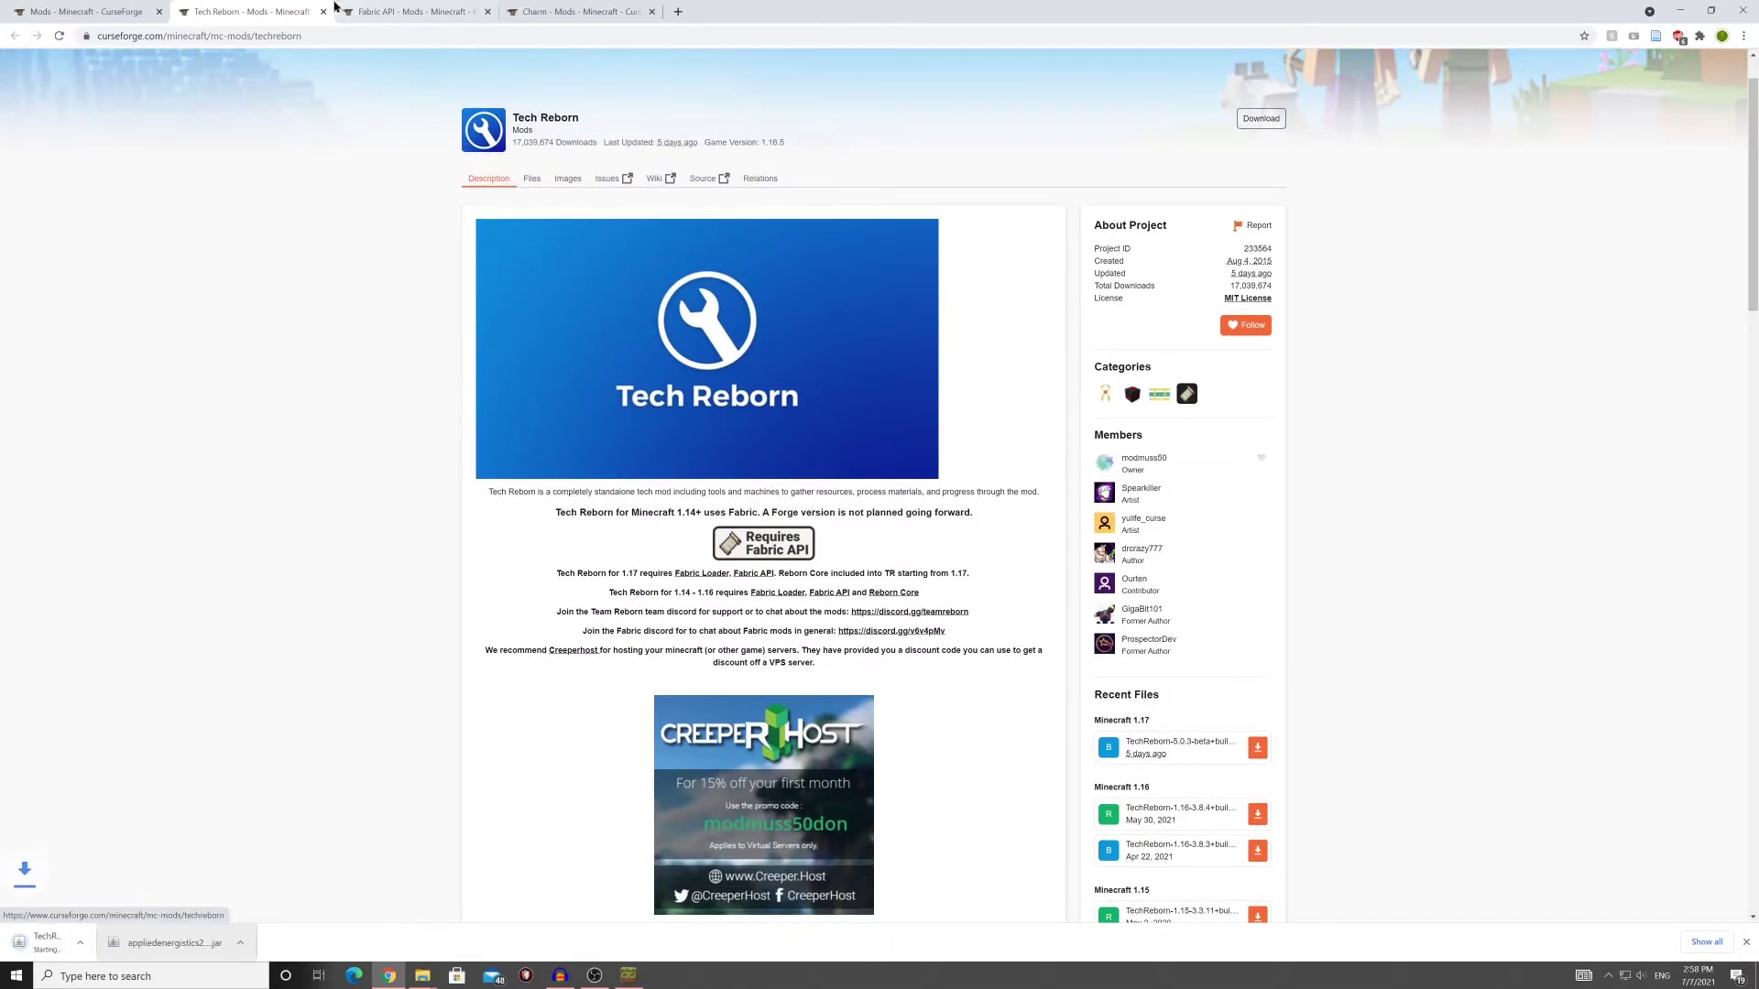
key("ctrl+Tab")
left_click(1258, 767)
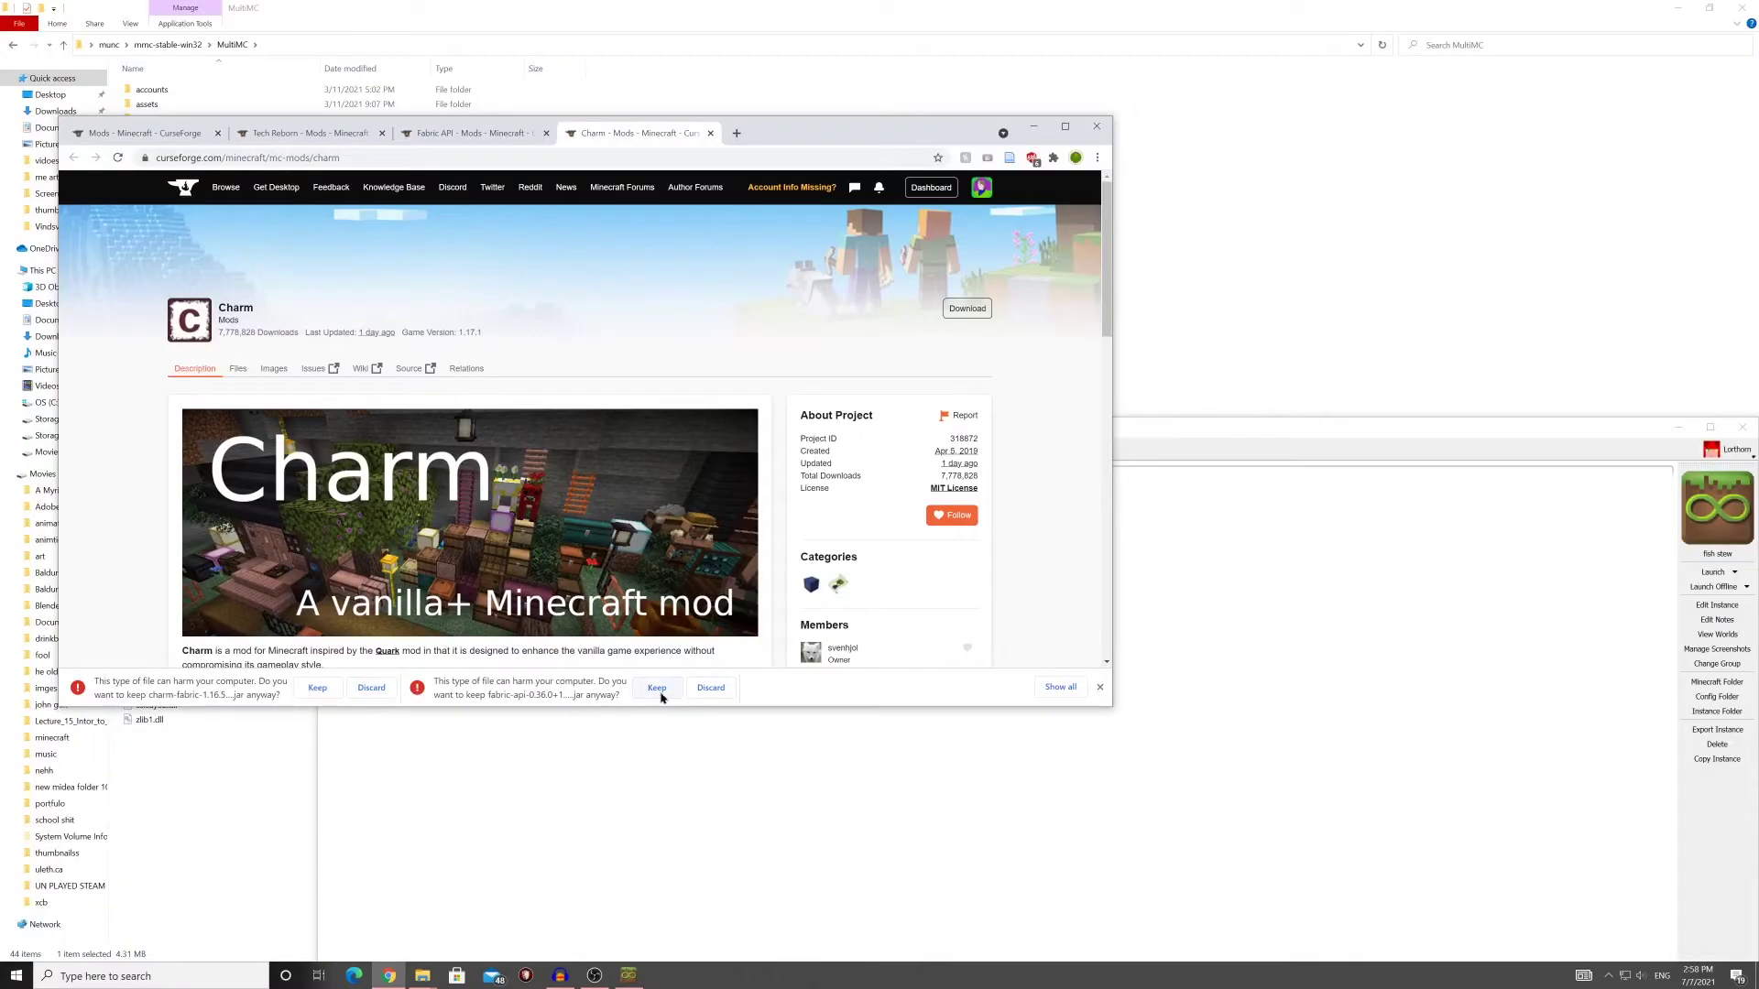
Keep the Charm download and open fish stew's empty mods folder via Minecraft Folder
left_click(320, 695)
left_click_drag(1363, 430, 1383, 418)
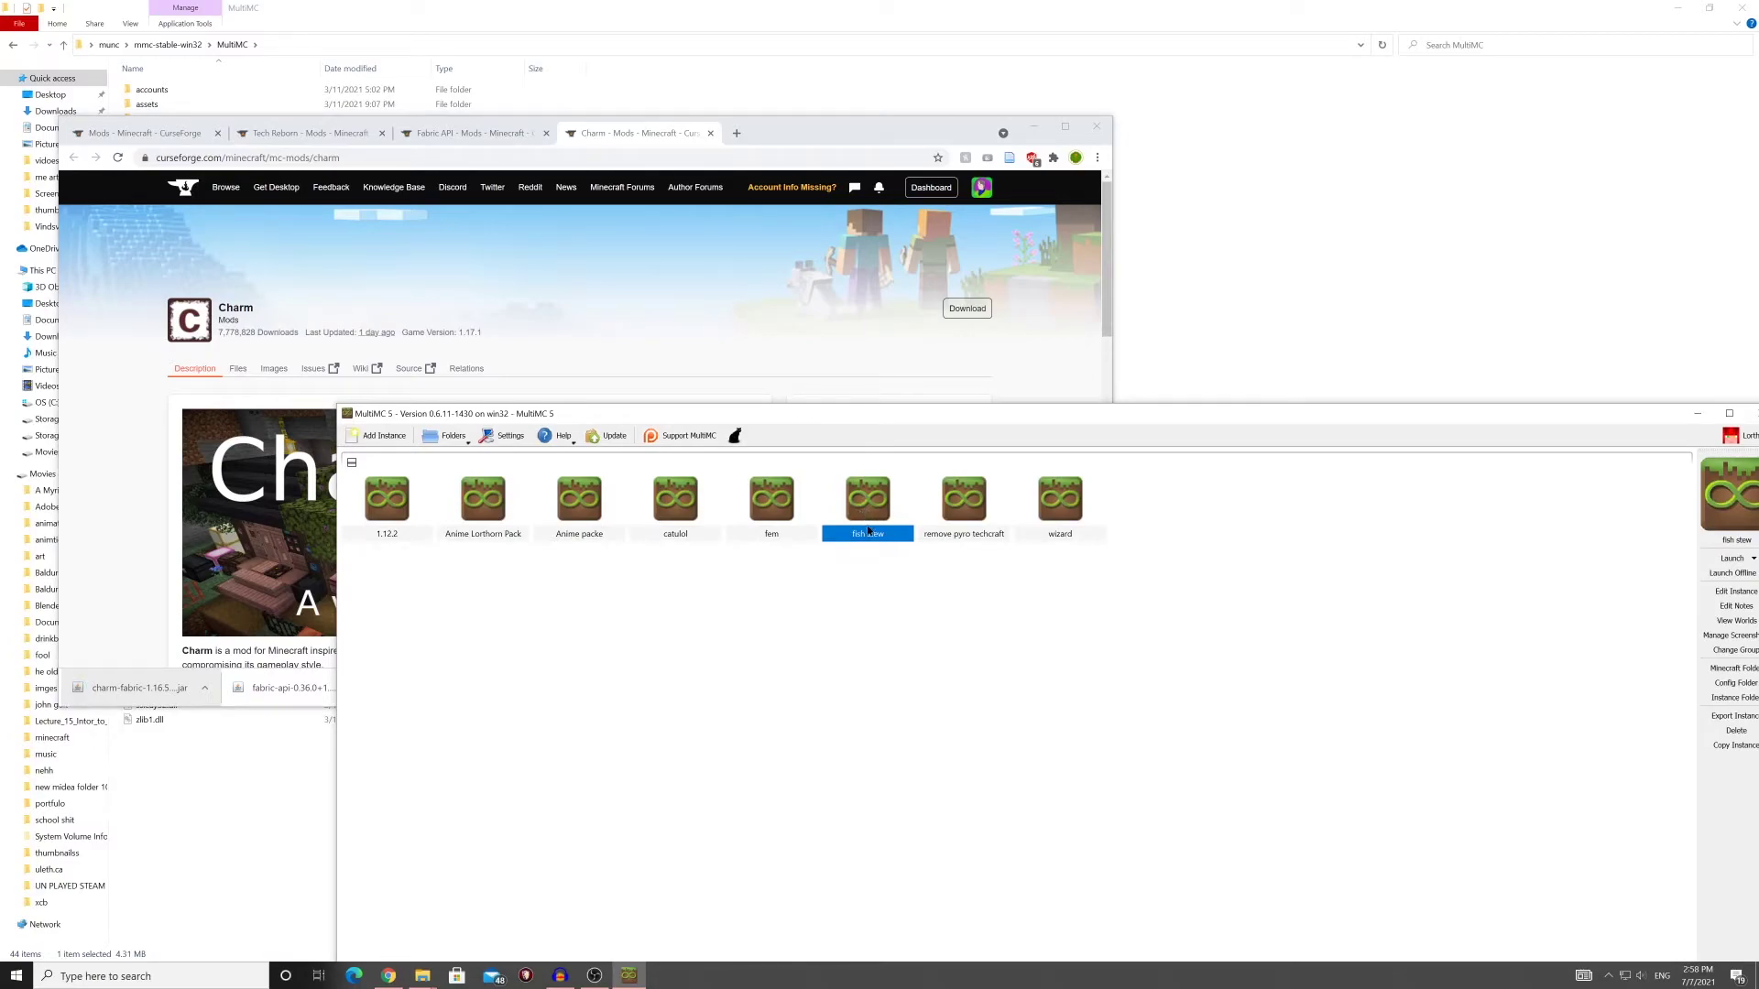
right_click(868, 512)
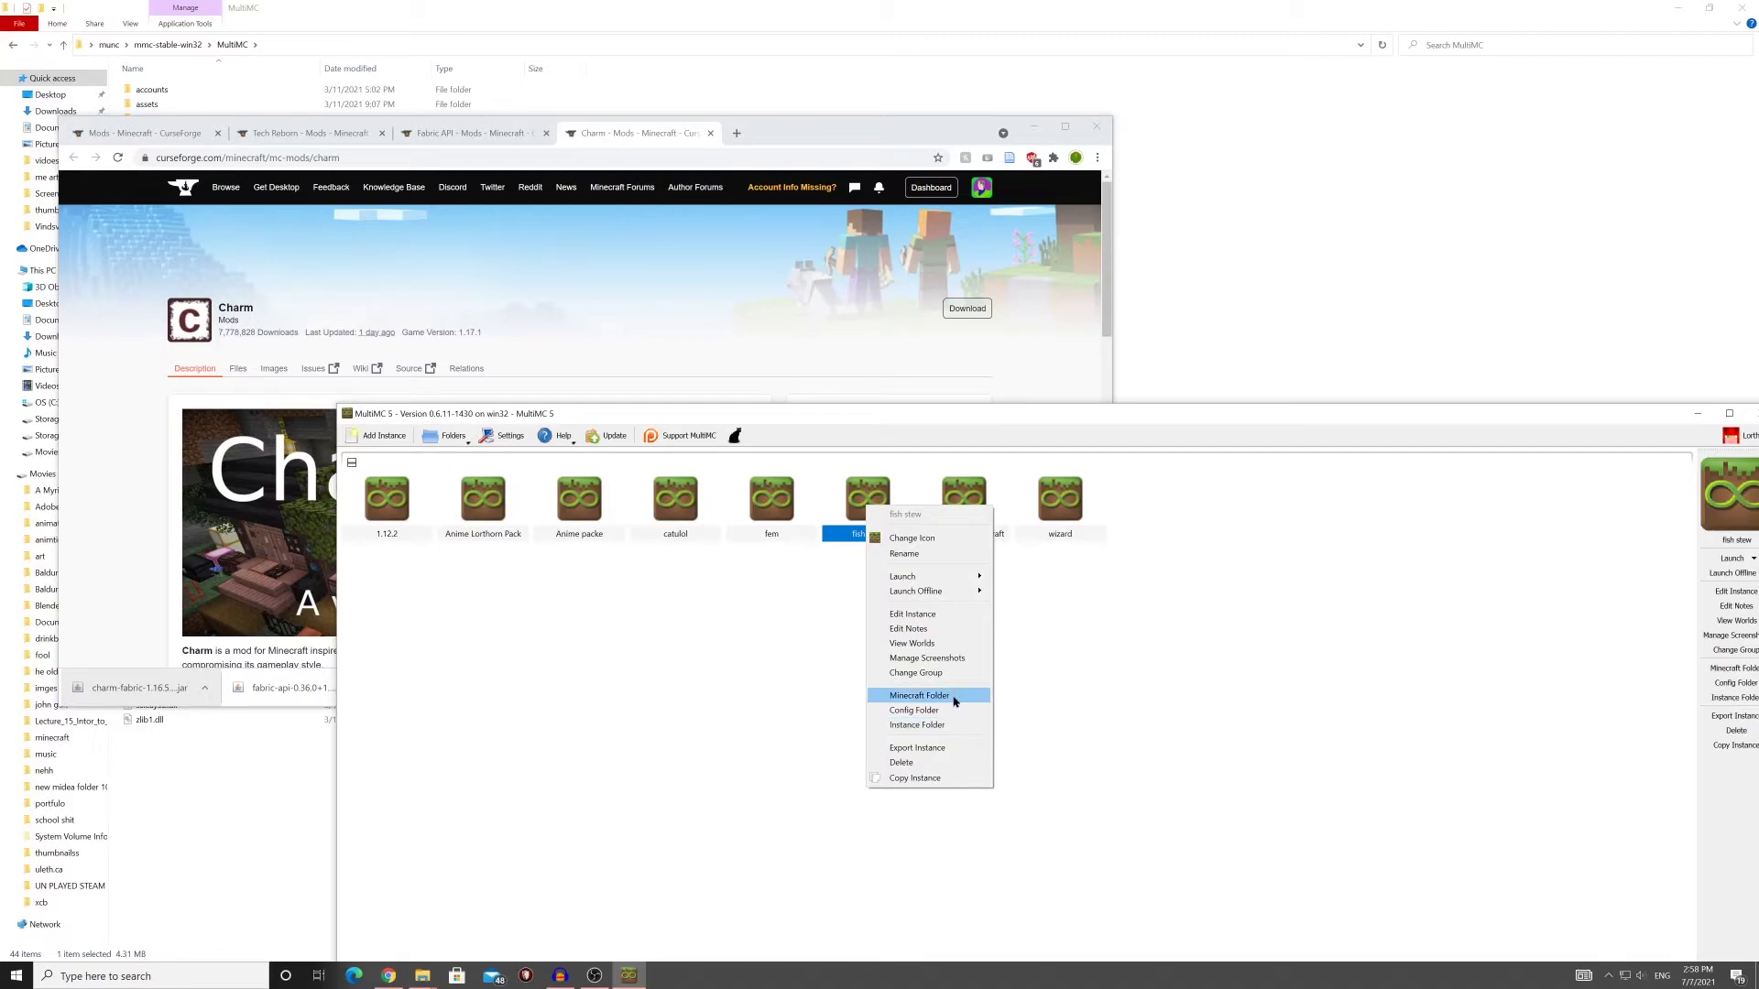
left_click(953, 698)
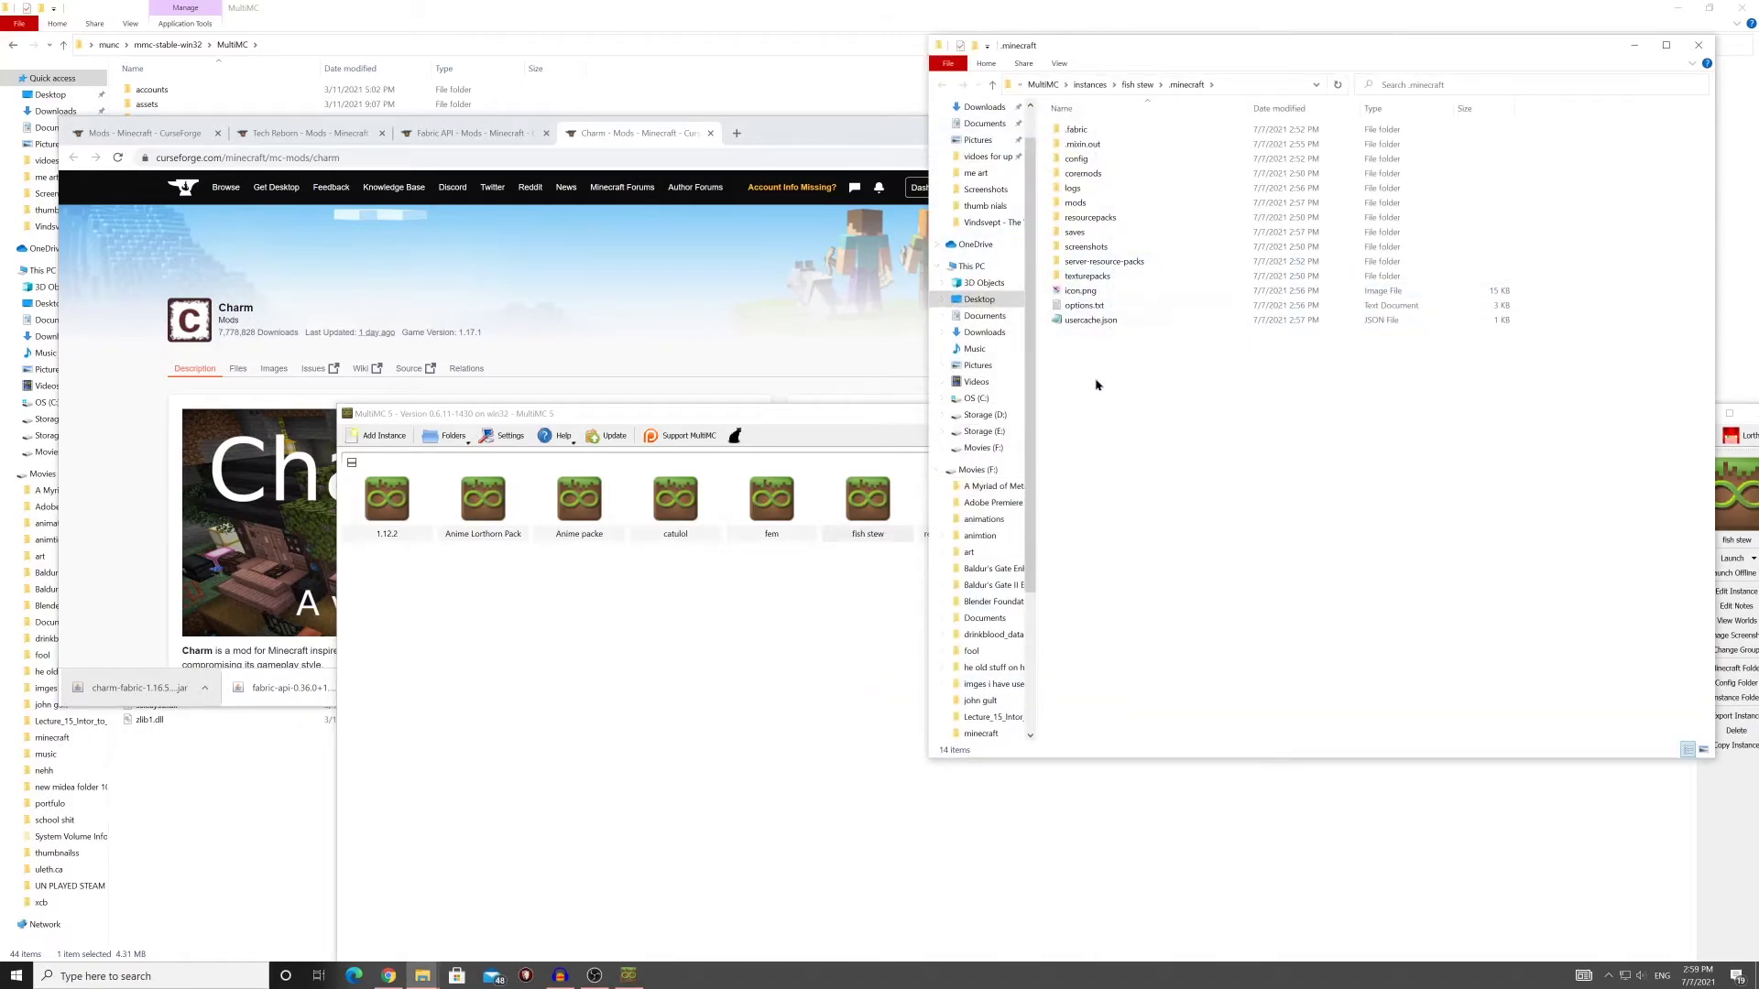
double_click(1078, 205)
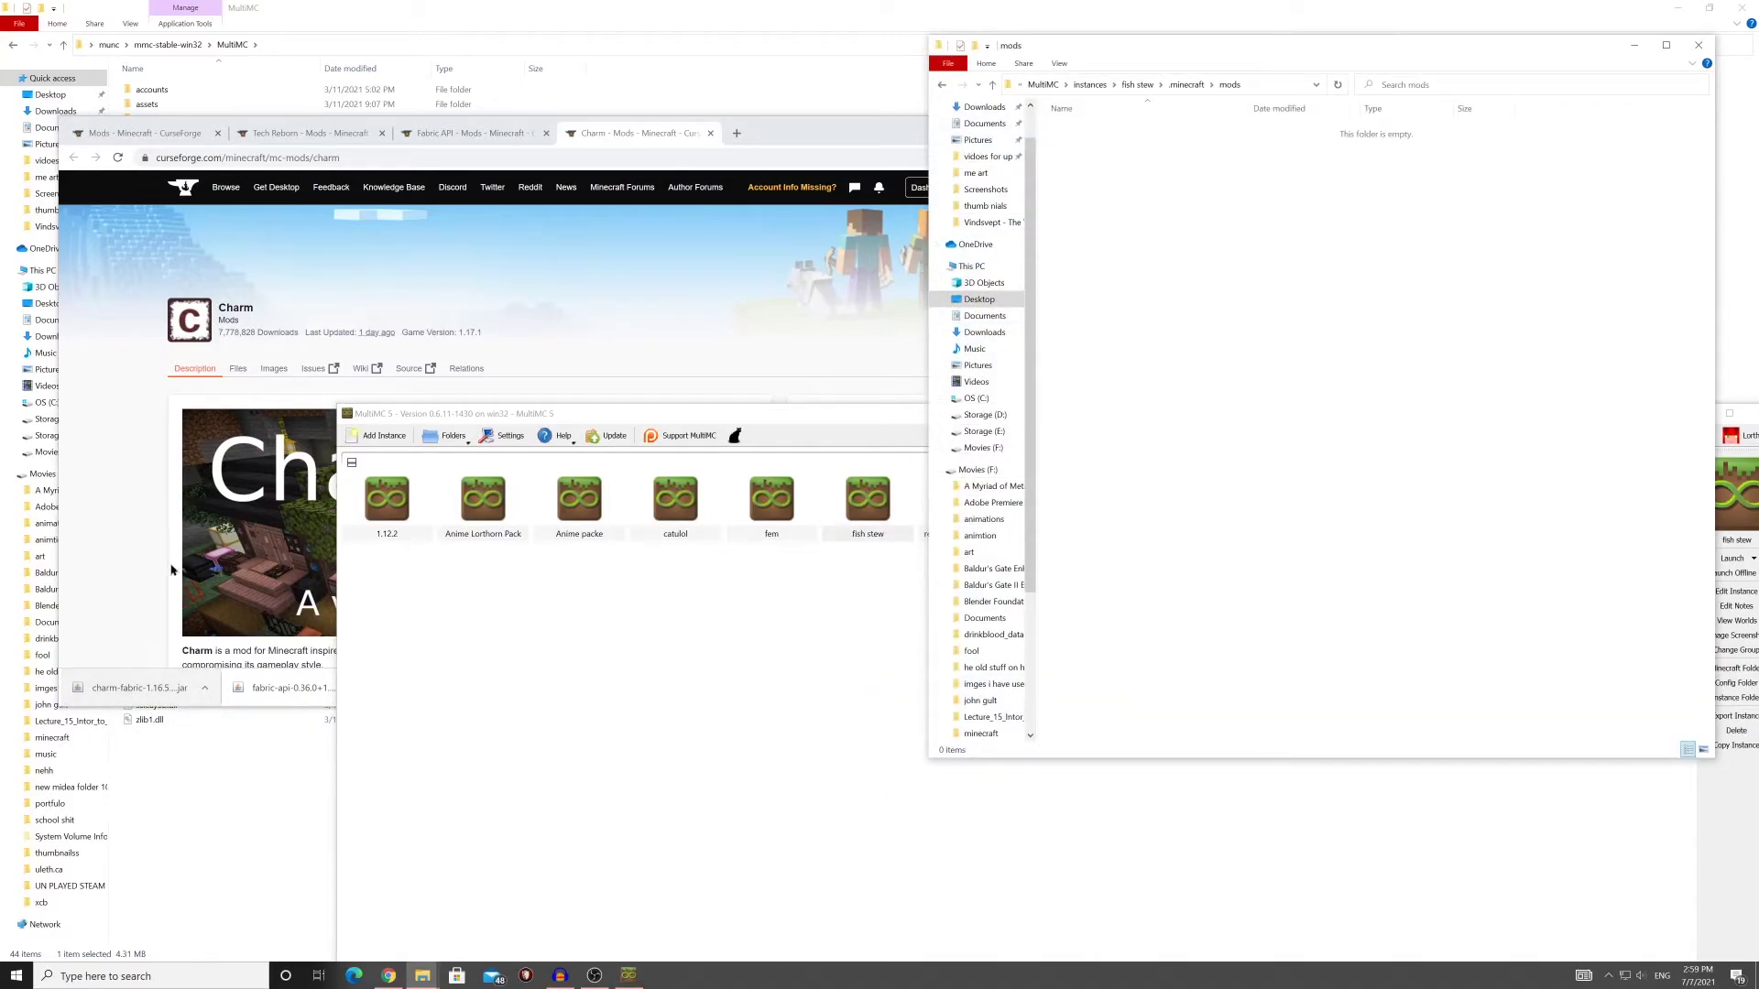
Drag the Charm, Fabric API, TechReborn and Applied Energistics jars into mods, then close Explorer
left_click_drag(812, 142, 777, 126)
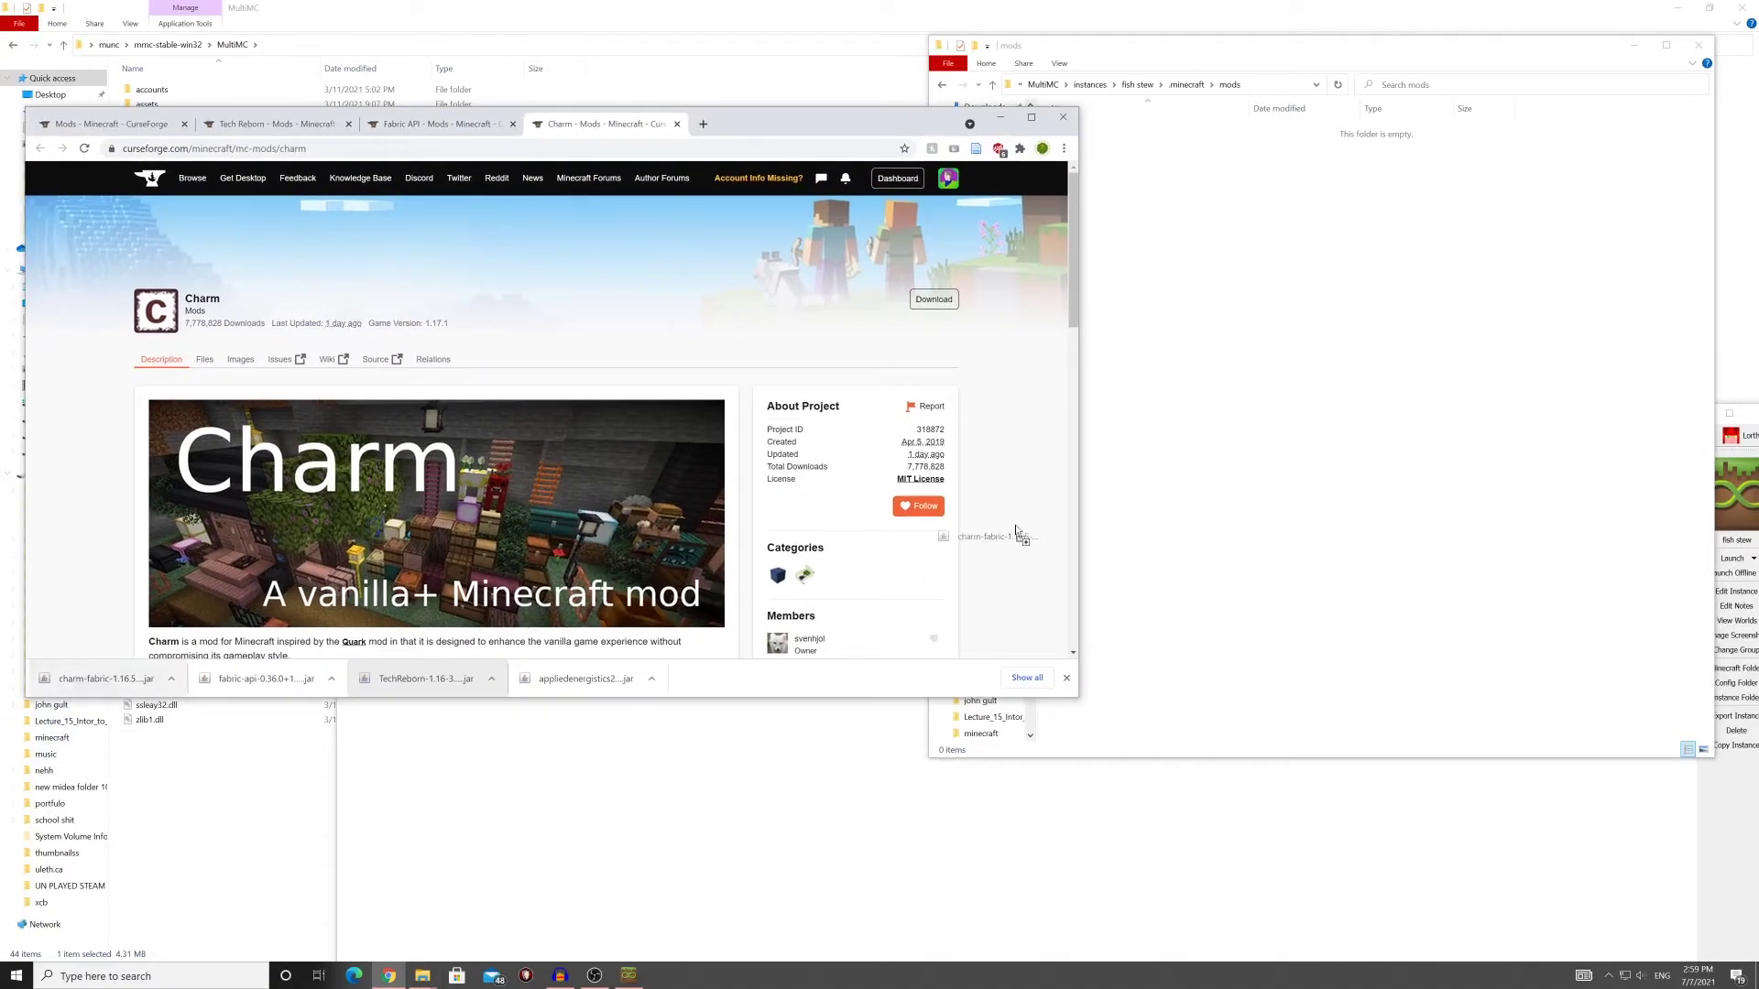
left_click_drag(1017, 531, 1236, 367)
left_click_drag(265, 679, 1236, 275)
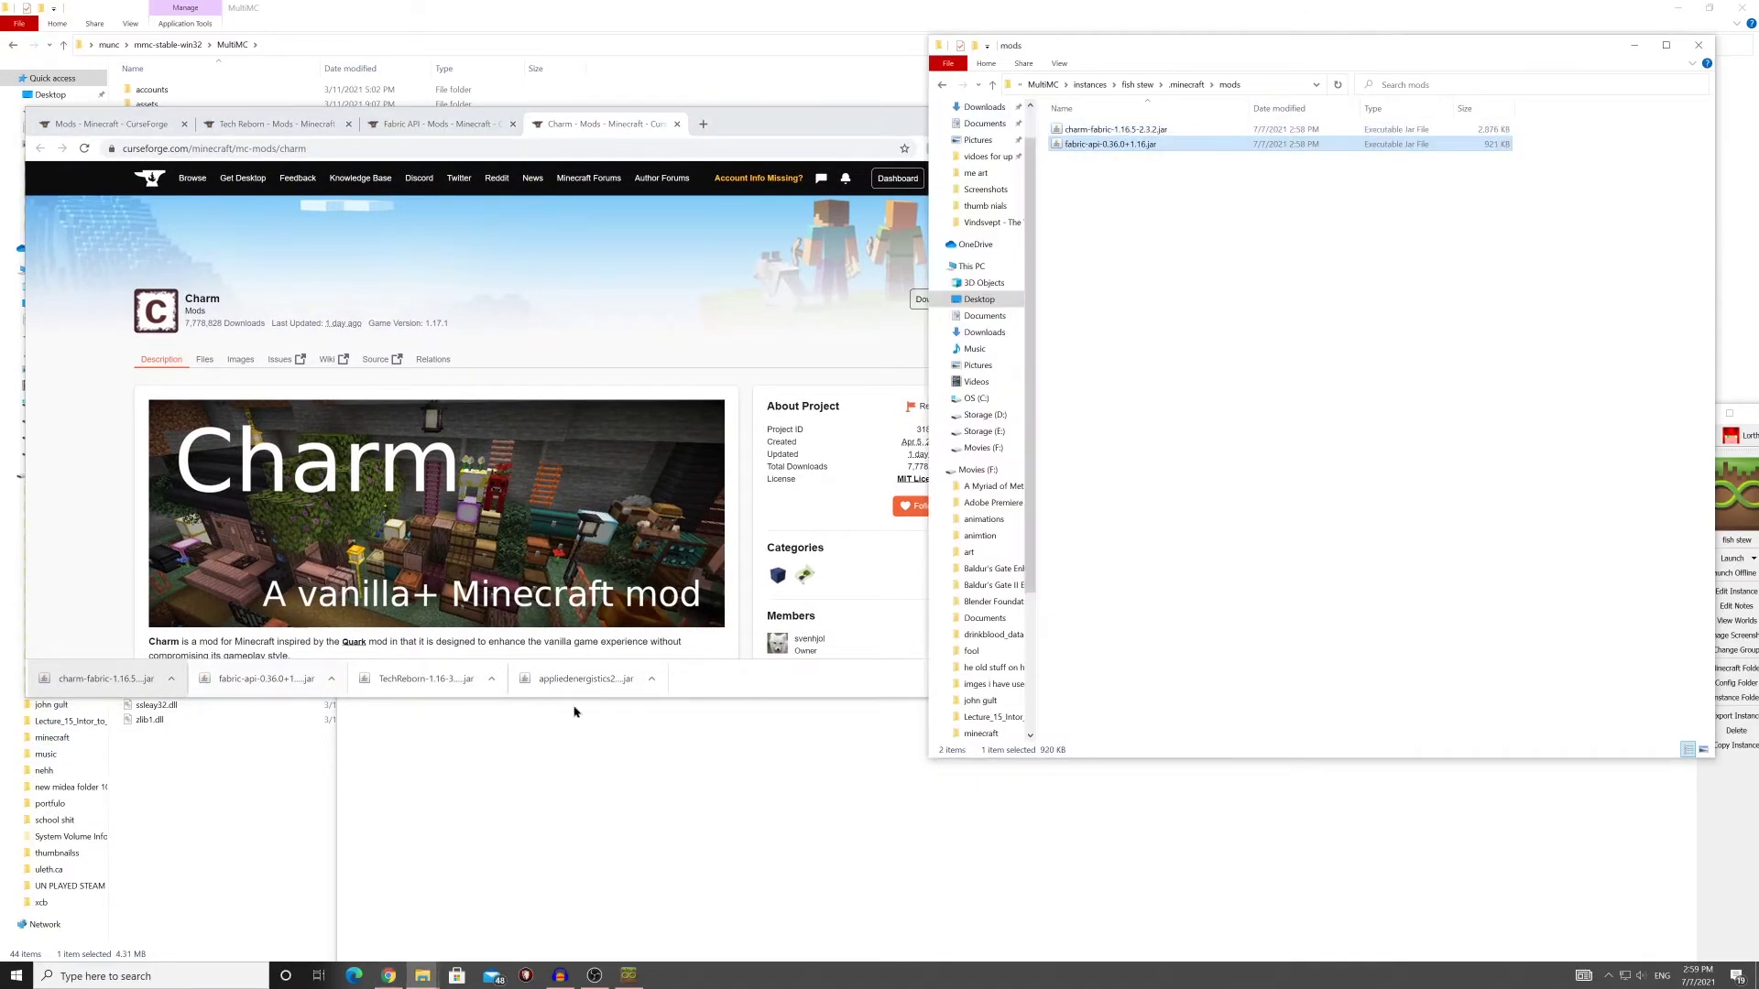
left_click_drag(455, 687, 1081, 549)
left_click_drag(628, 687, 1209, 412)
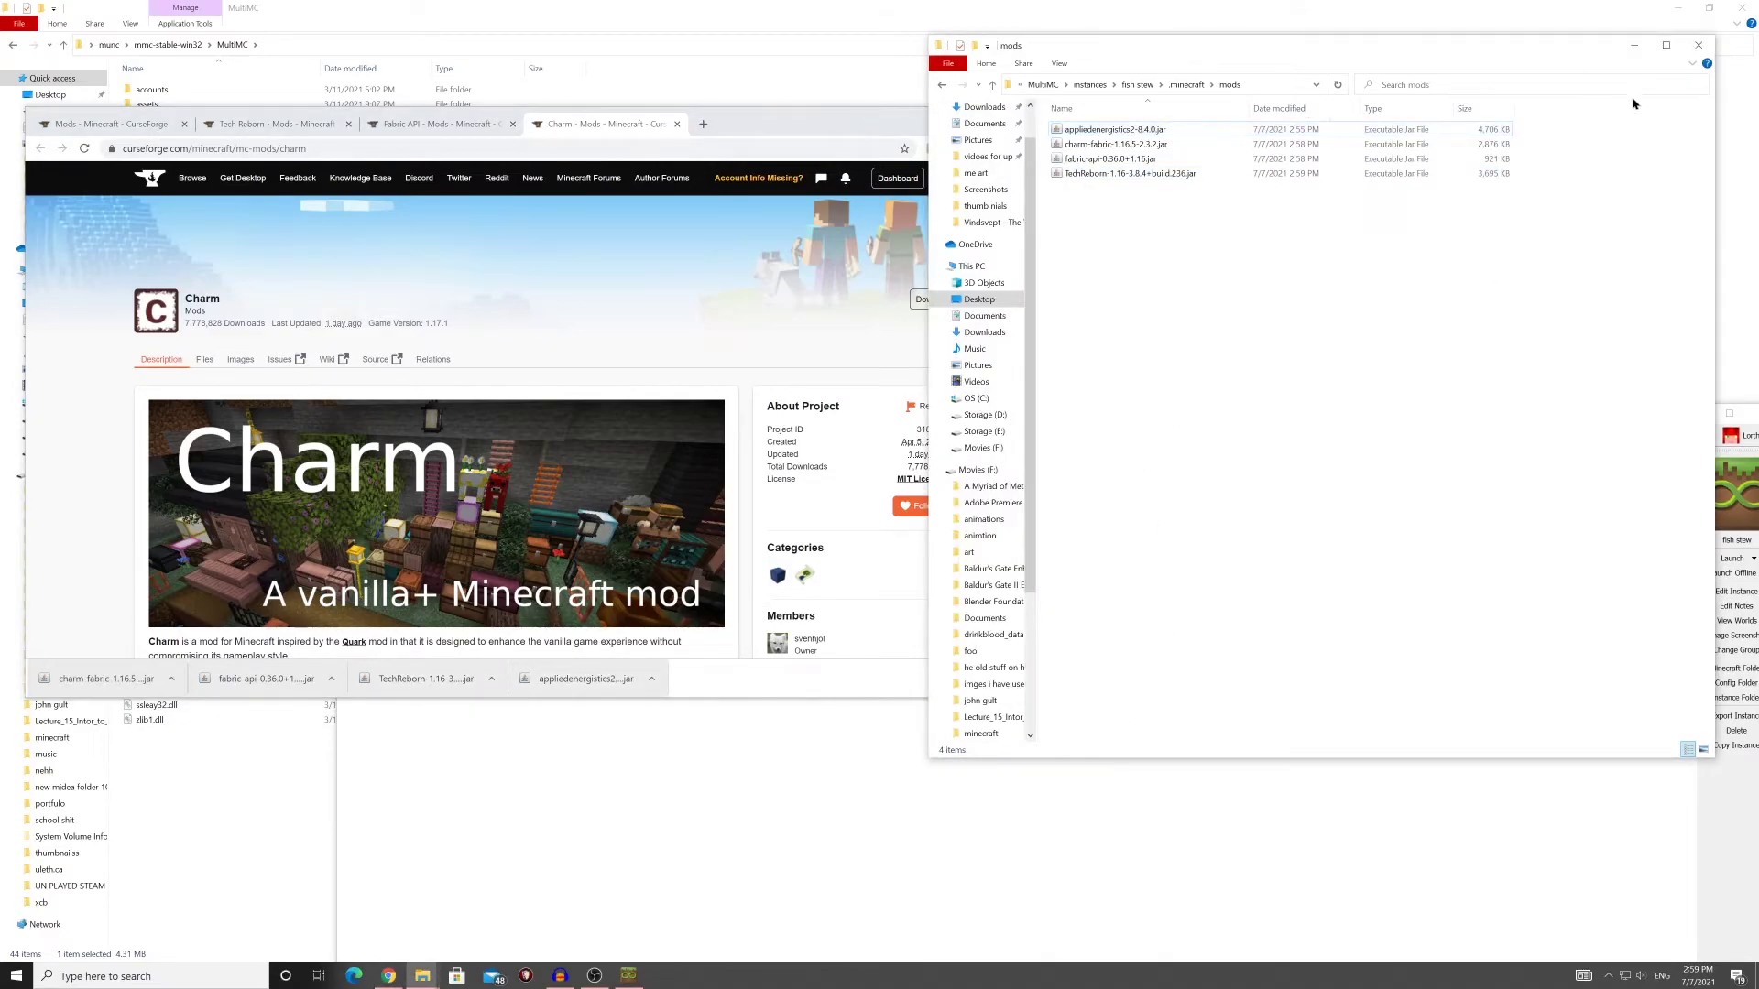
left_click(1697, 44)
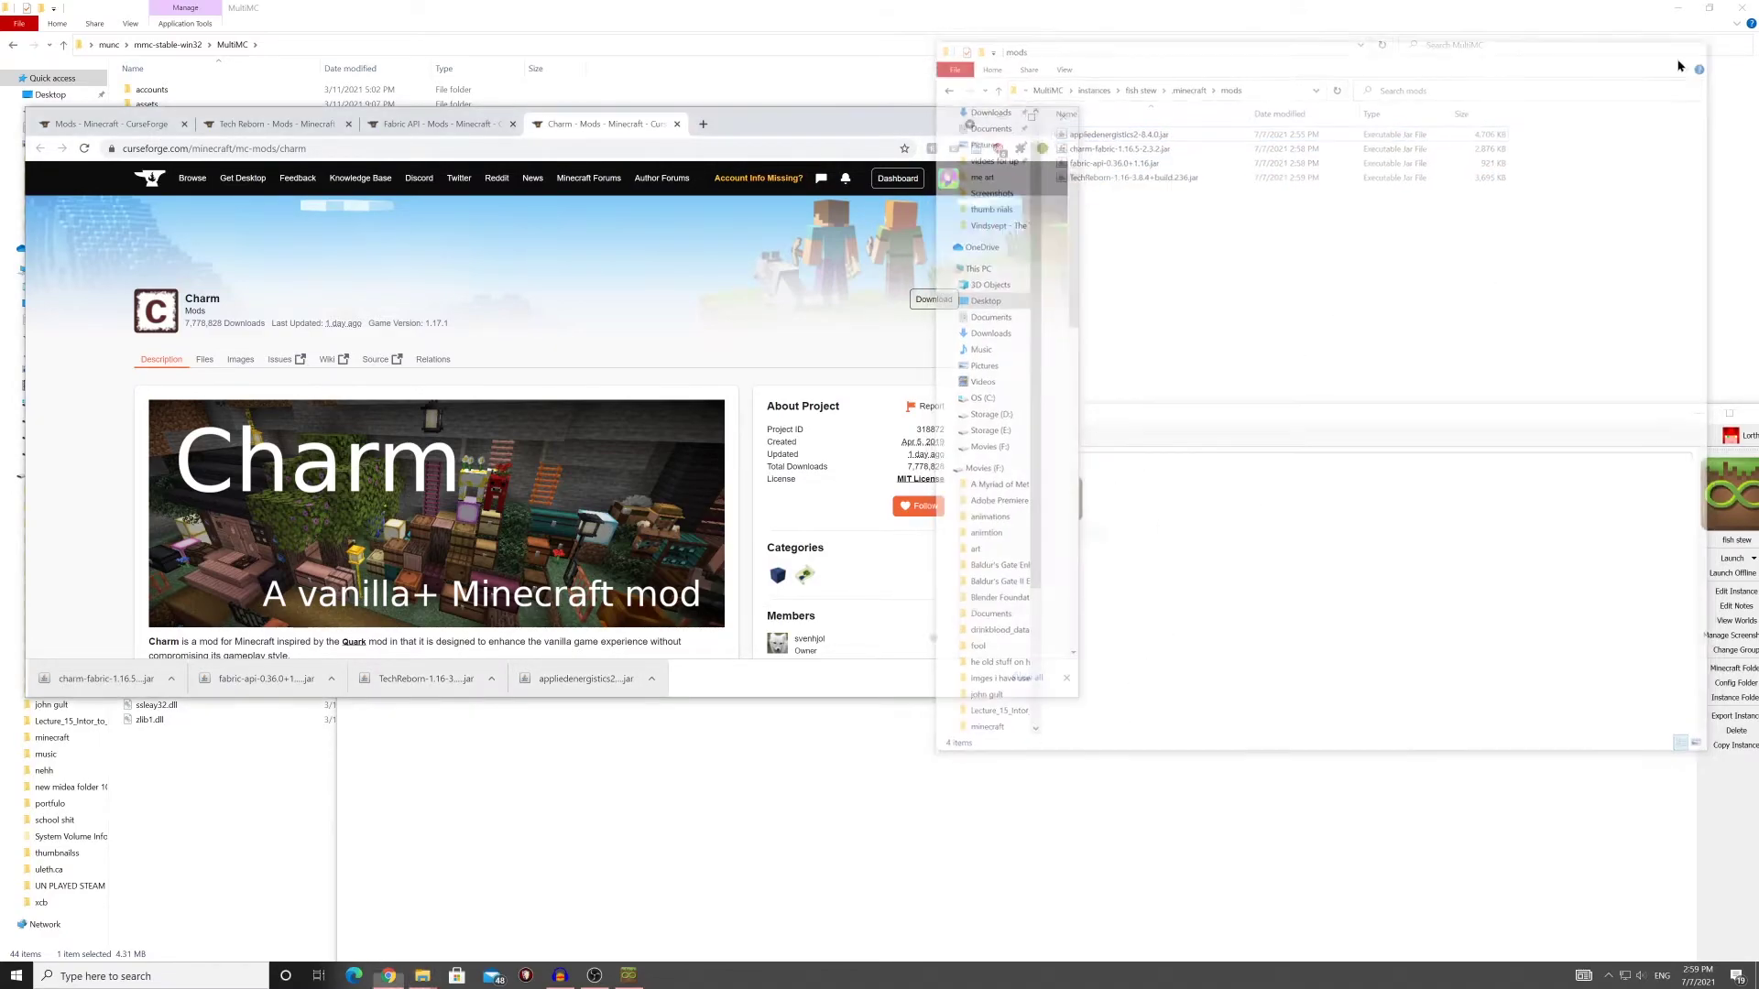
Bring MultiMC forward and launch the fish stew instance
left_click(1151, 608)
double_click(871, 497)
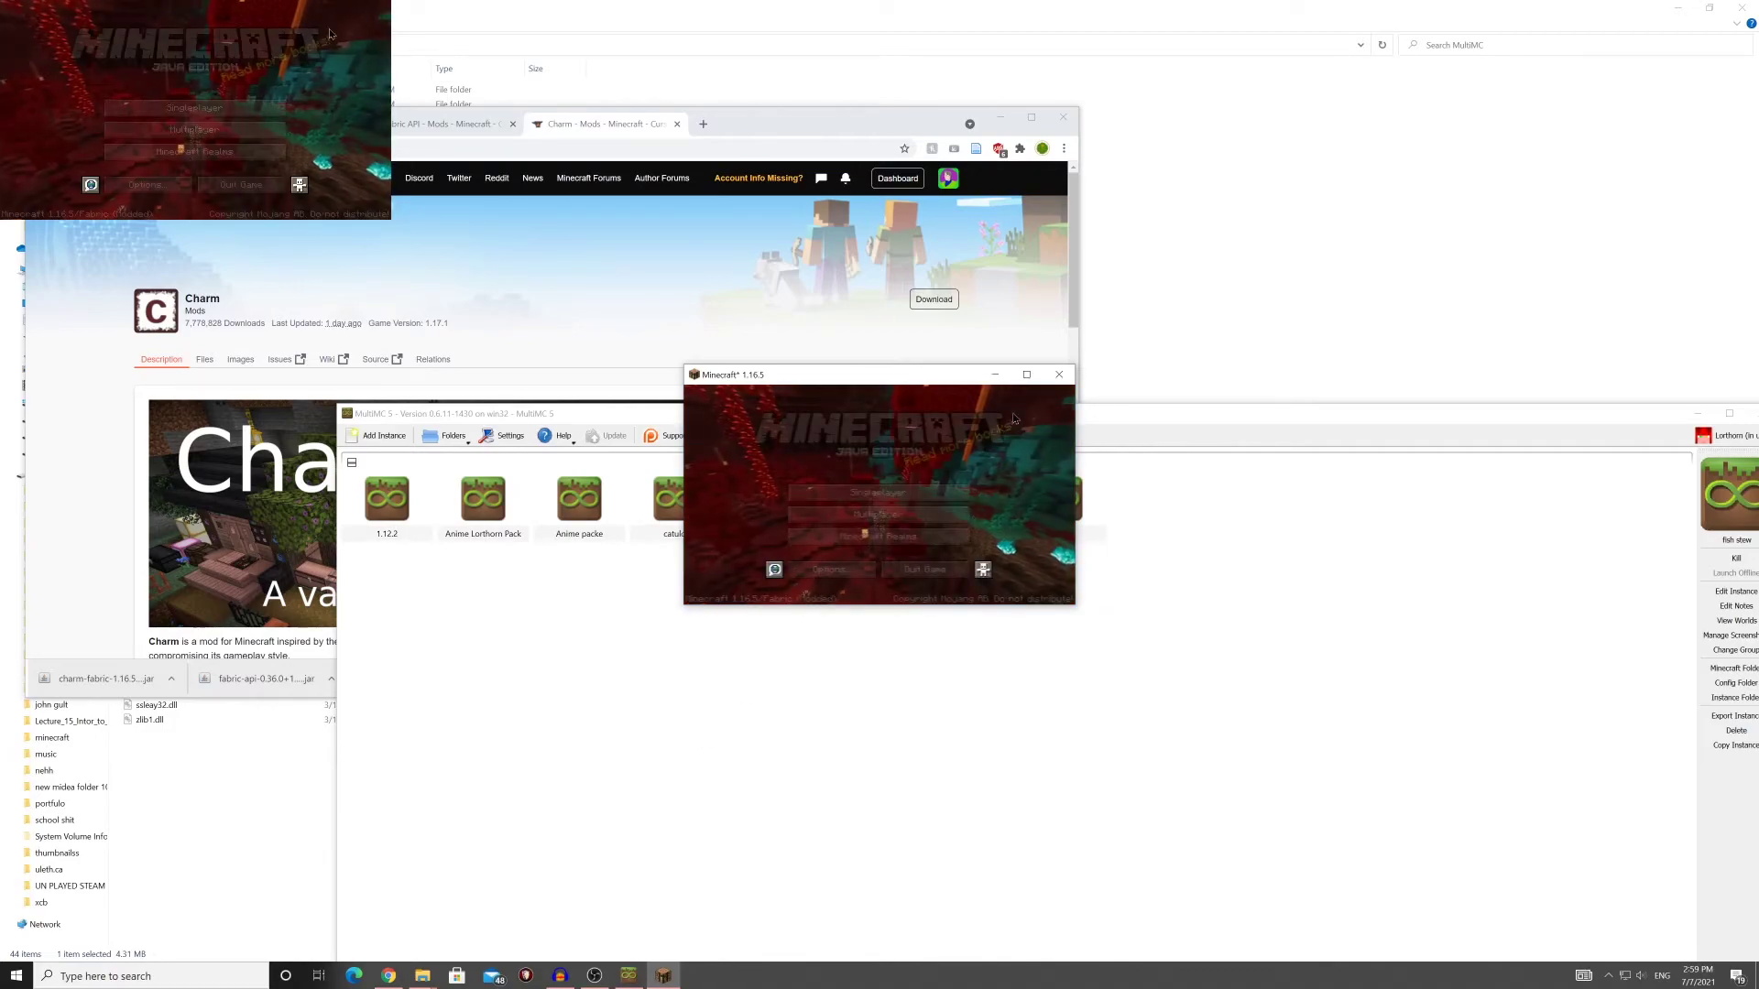
Put the Peridot helmet, chestplate, leggings and boots from Tech Reborn into the hotbar
left_click(1030, 376)
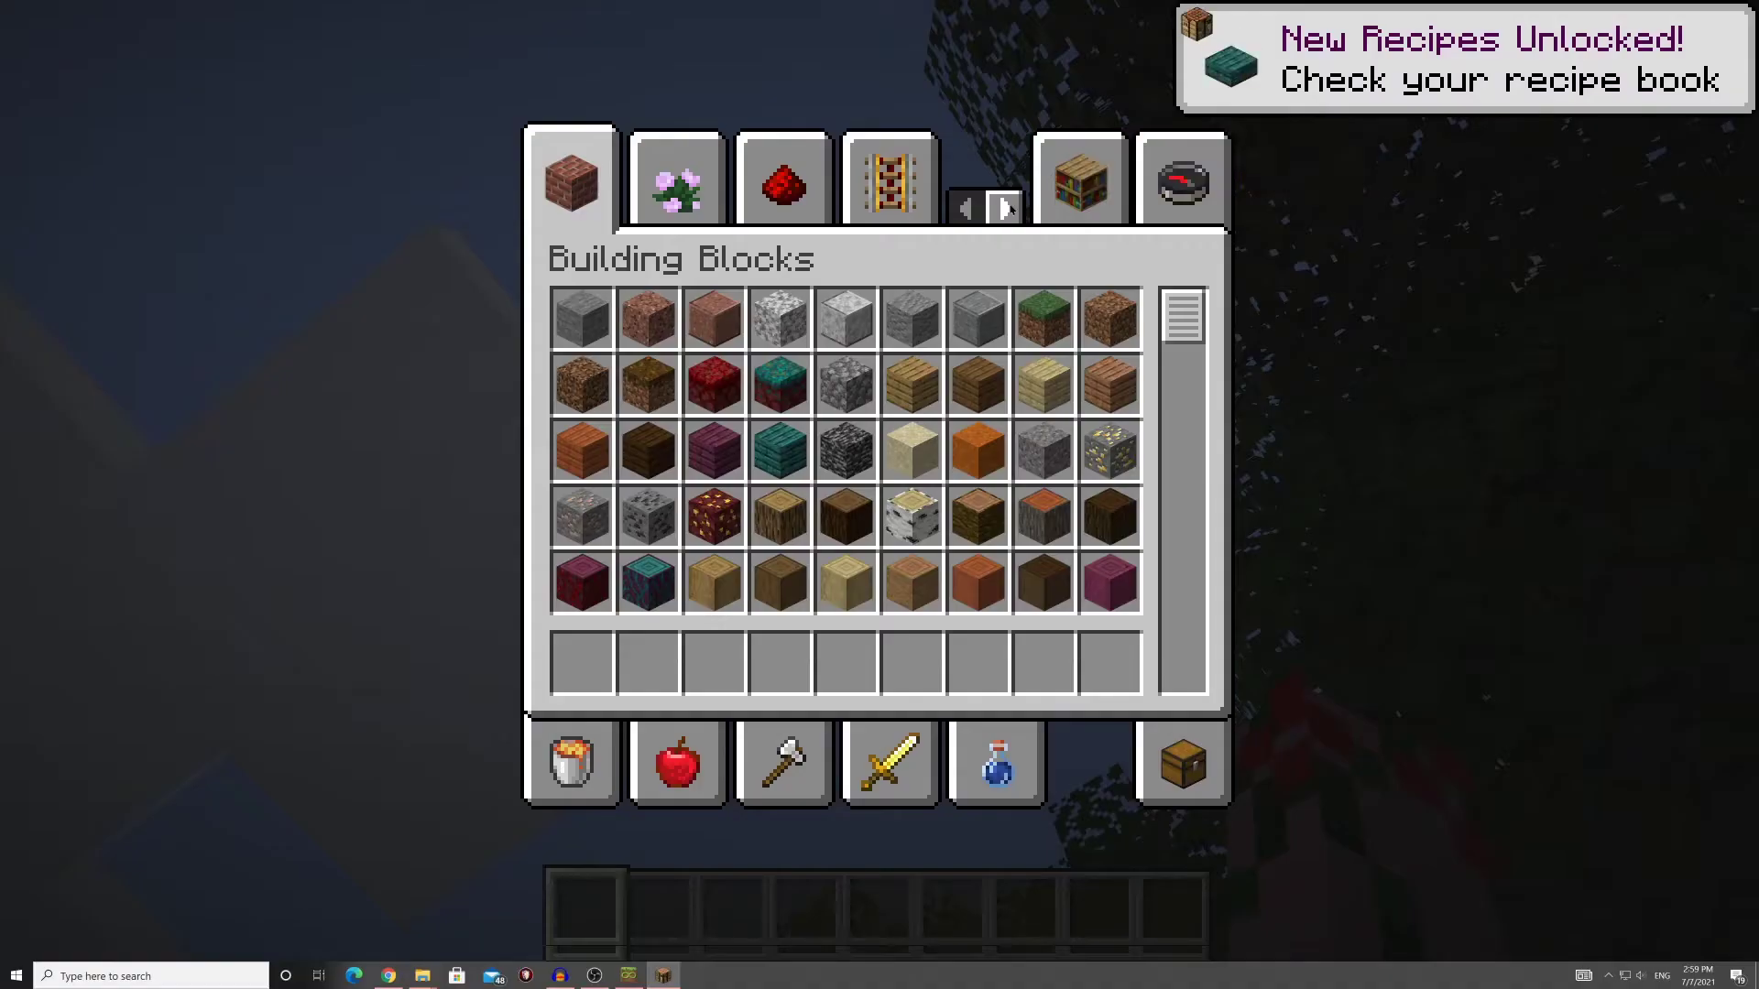
left_click(1005, 209)
left_click(587, 179)
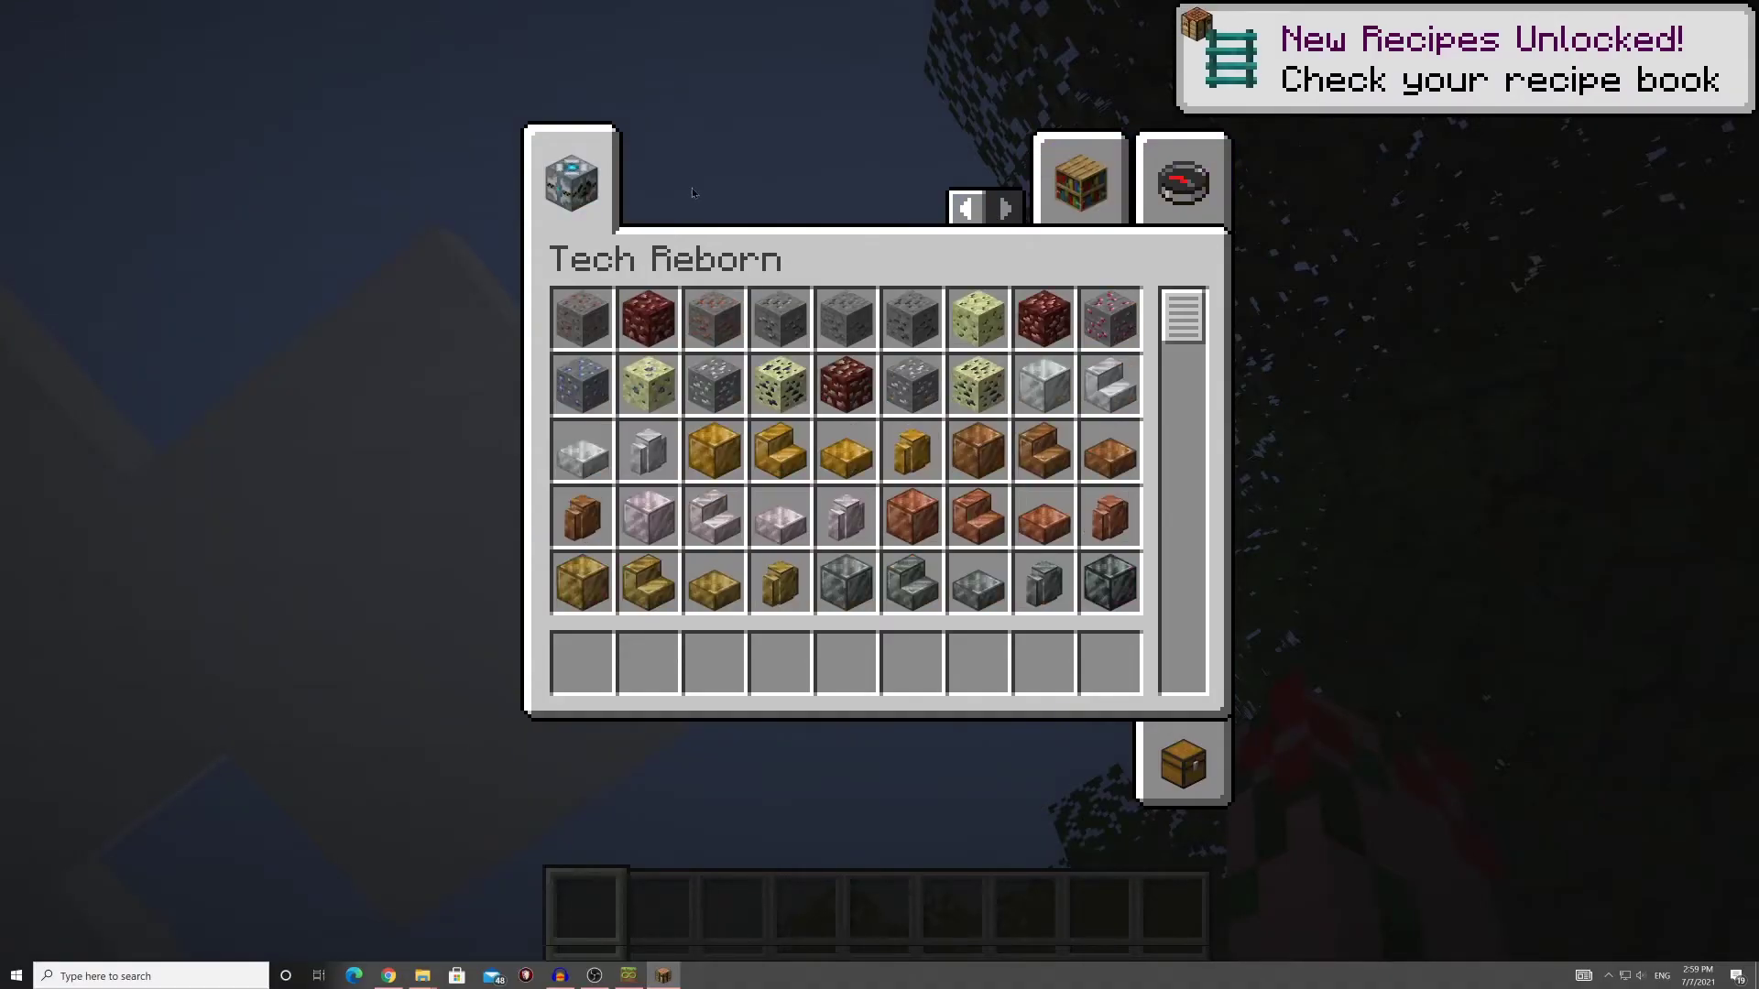
left_click_drag(1183, 320, 1232, 607)
left_click(978, 516)
left_click(911, 662)
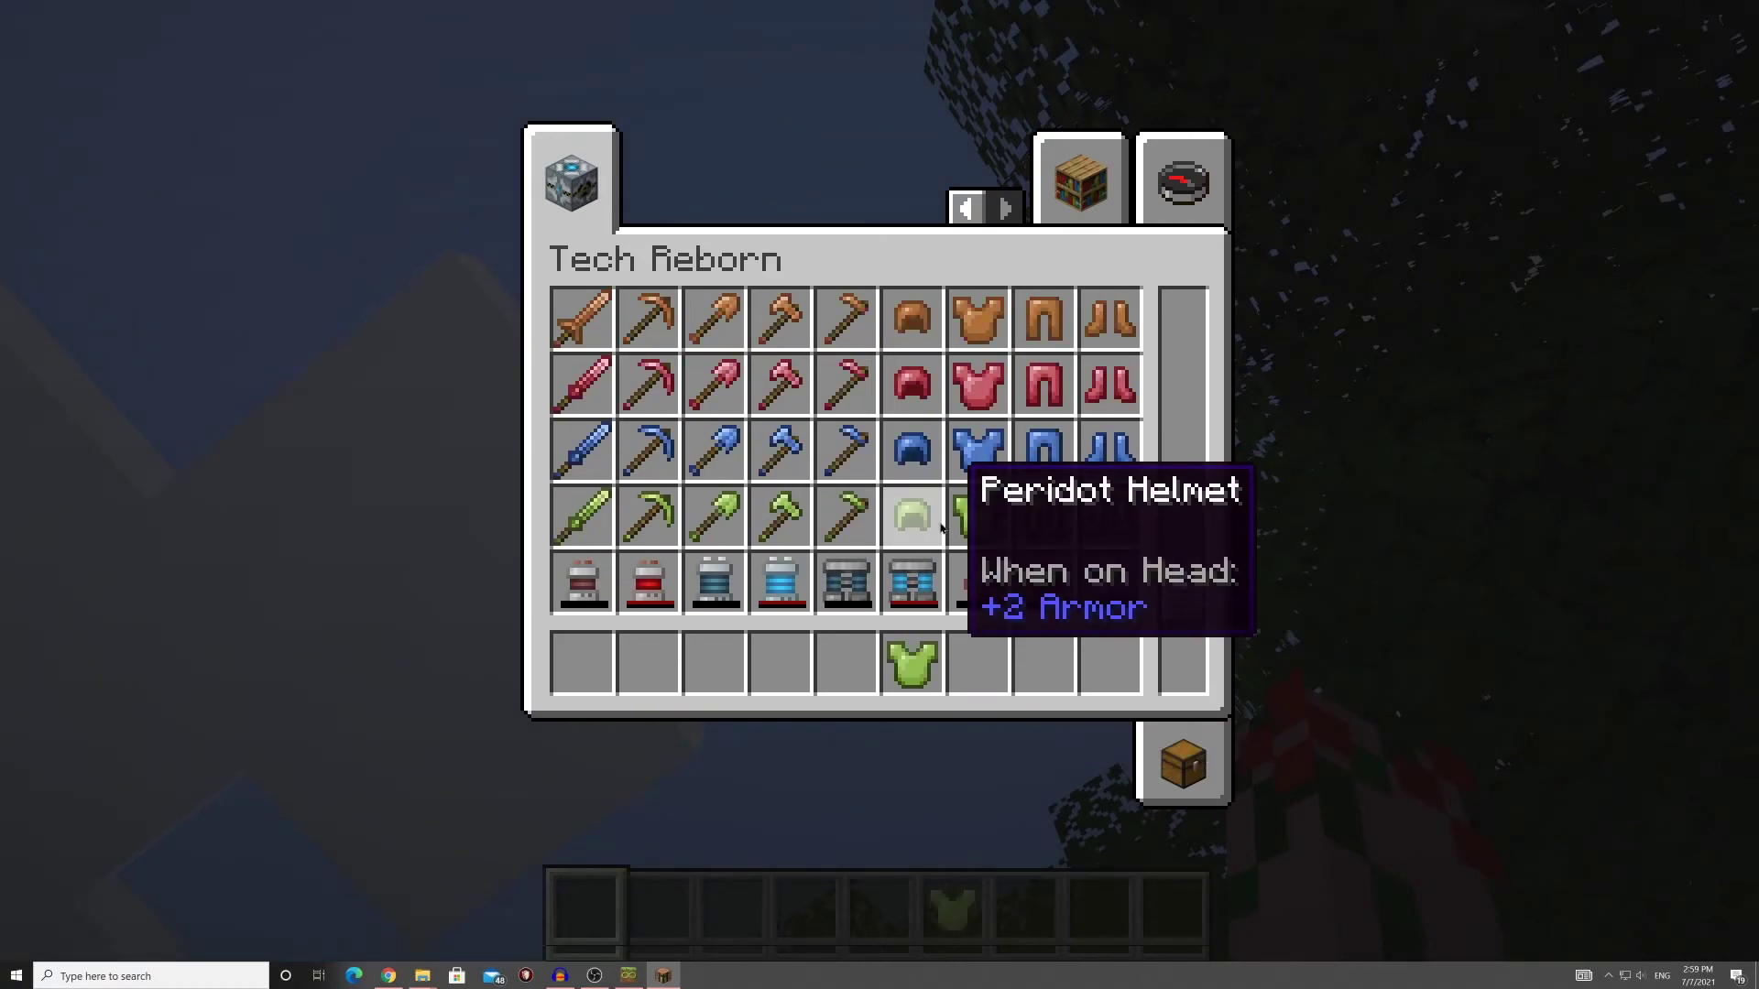
left_click(912, 516)
left_click(848, 662)
left_click(1045, 516)
left_click(978, 662)
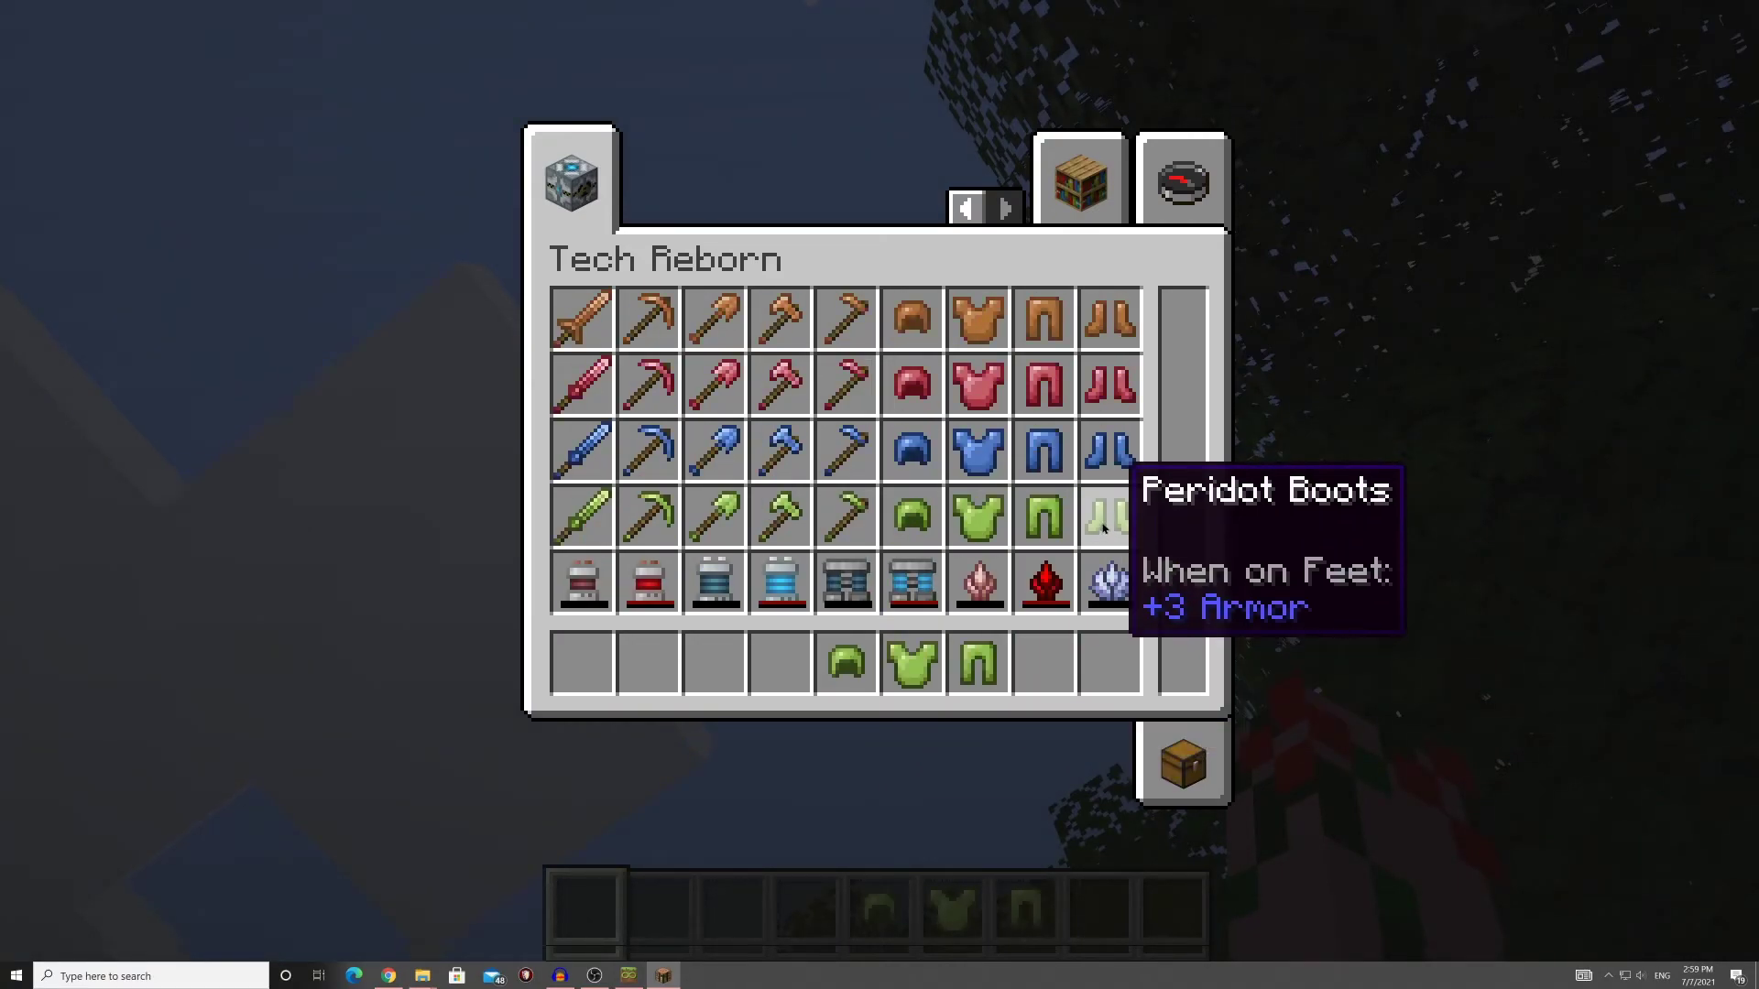
left_click(1110, 516)
left_click(1044, 663)
Return the leggings to the hotbar and add the Raid Horn from Miscellaneous
left_click(1182, 764)
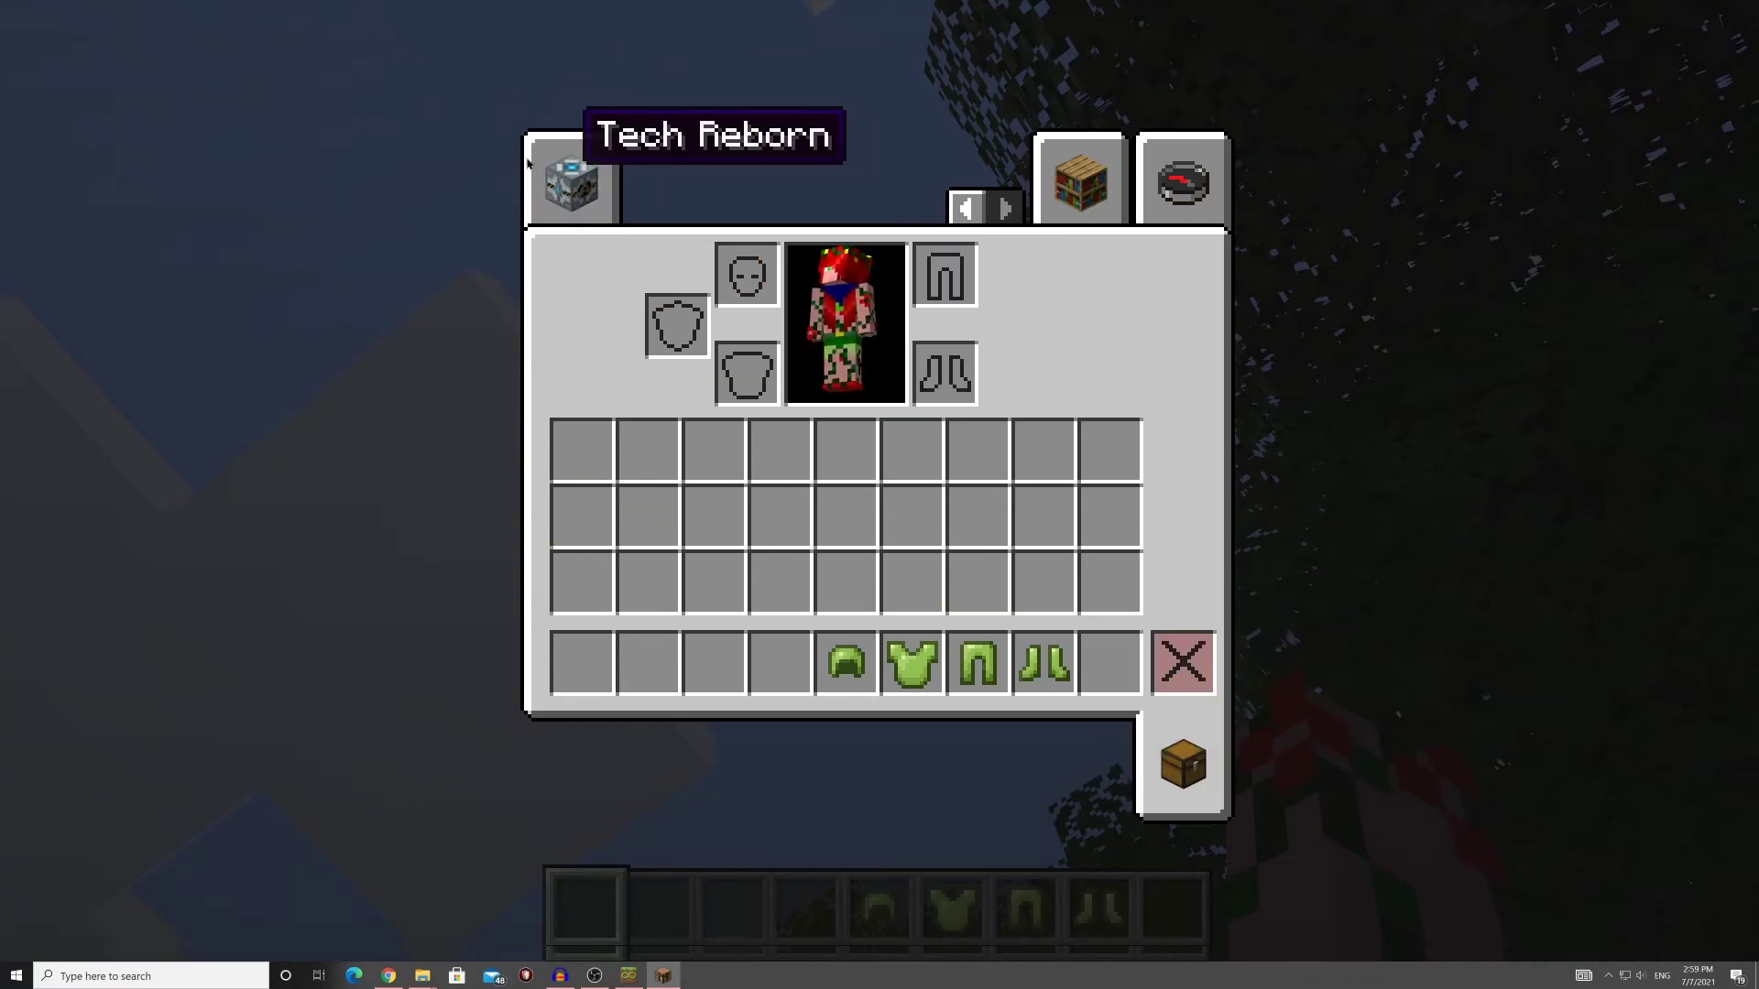
left_click(965, 208)
left_click(890, 765)
left_click(977, 662)
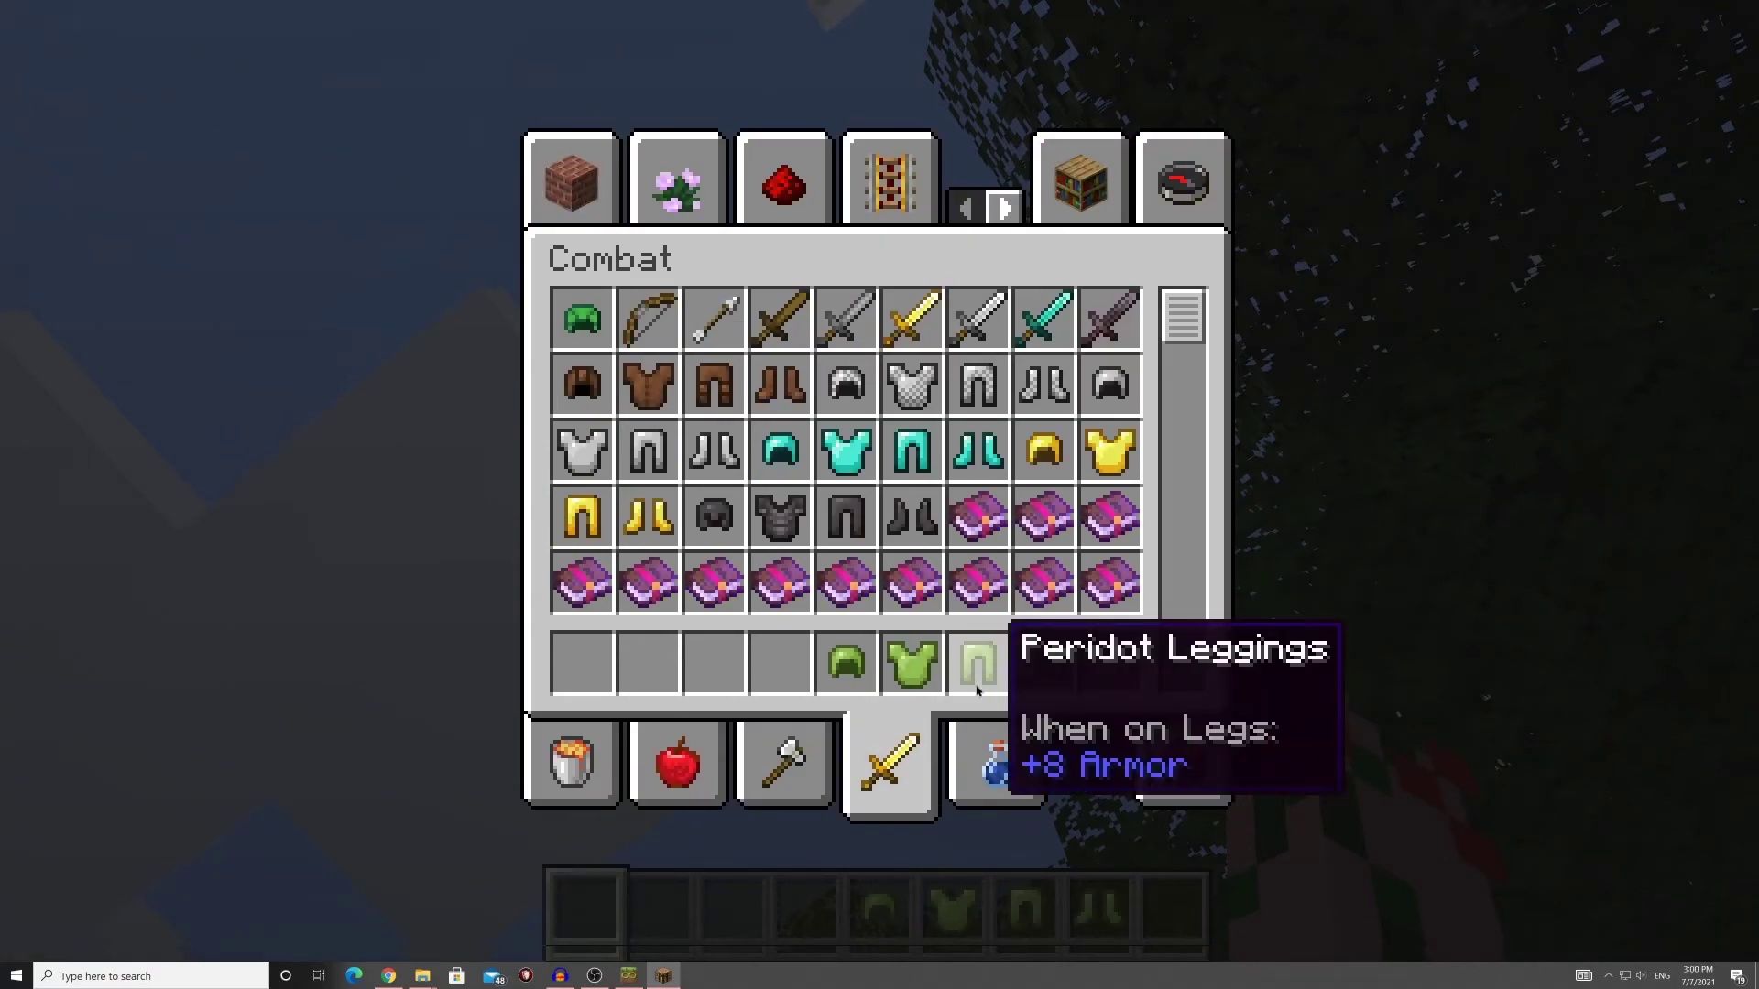
scroll(984, 393, "down", 8)
left_click(783, 765)
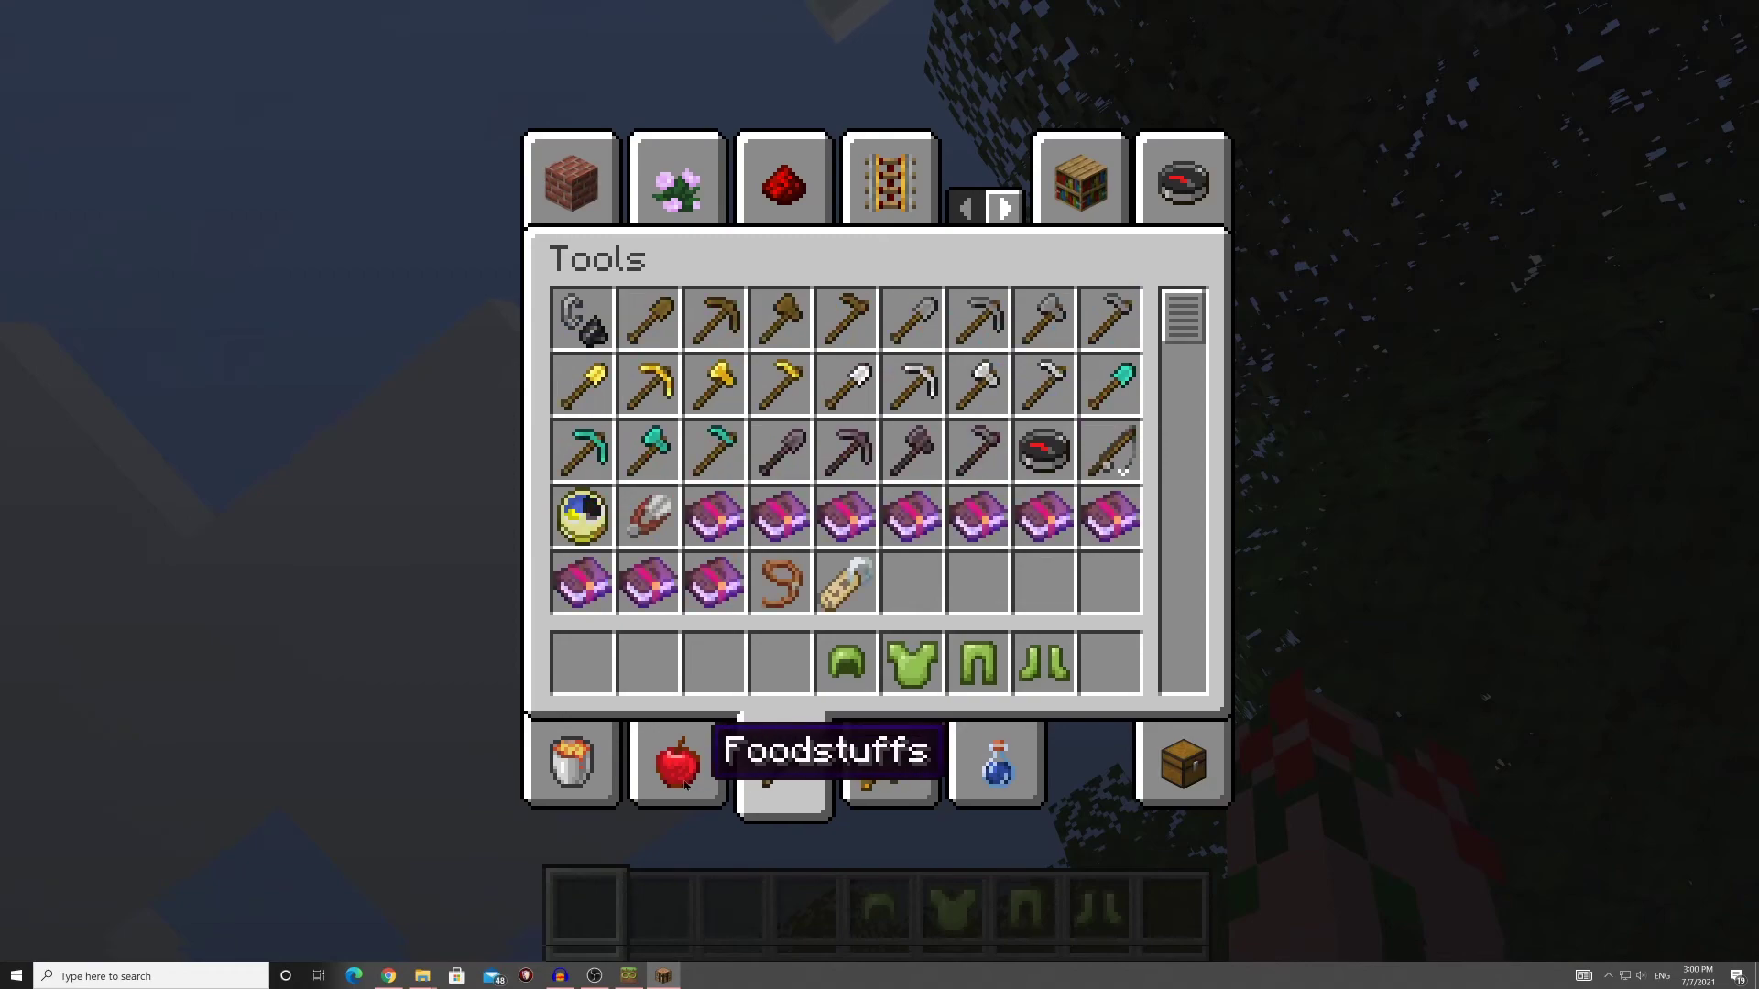
left_click(678, 765)
left_click(587, 765)
scroll(815, 449, "down", 10)
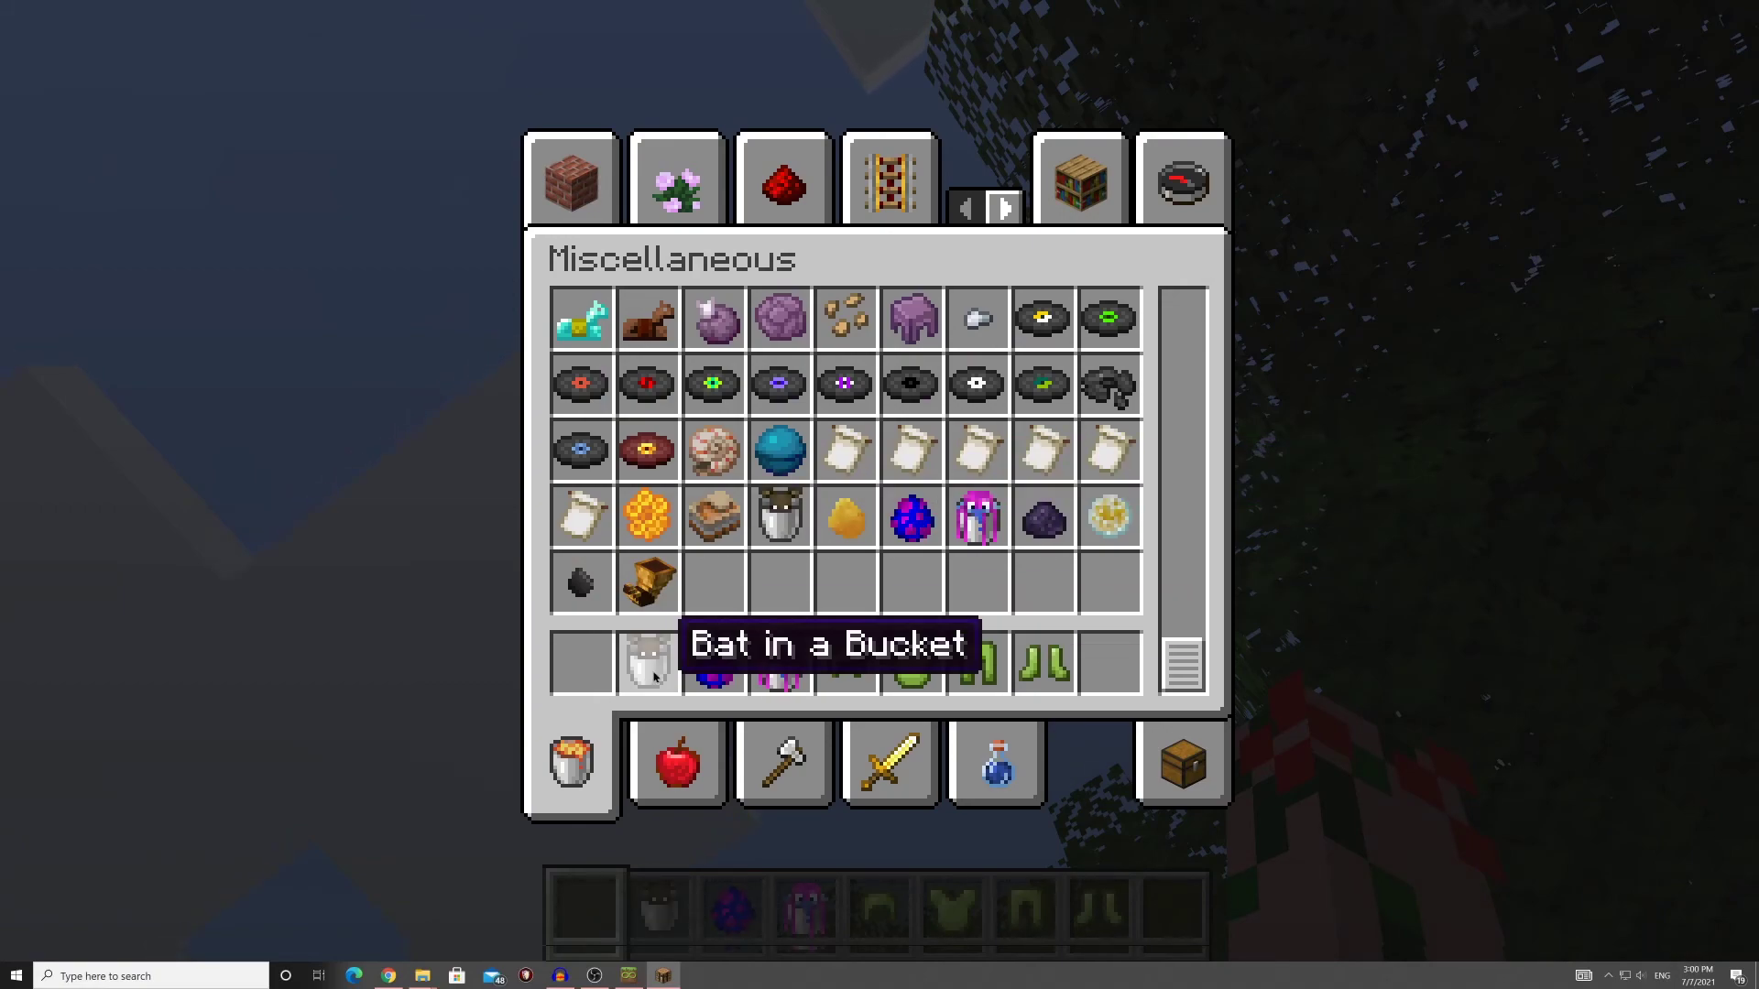
left_click(595, 666)
Leave the inventory, hold the Peridot Helmet from hotbar slot 5, and fly above the treetops
left_click(1181, 765)
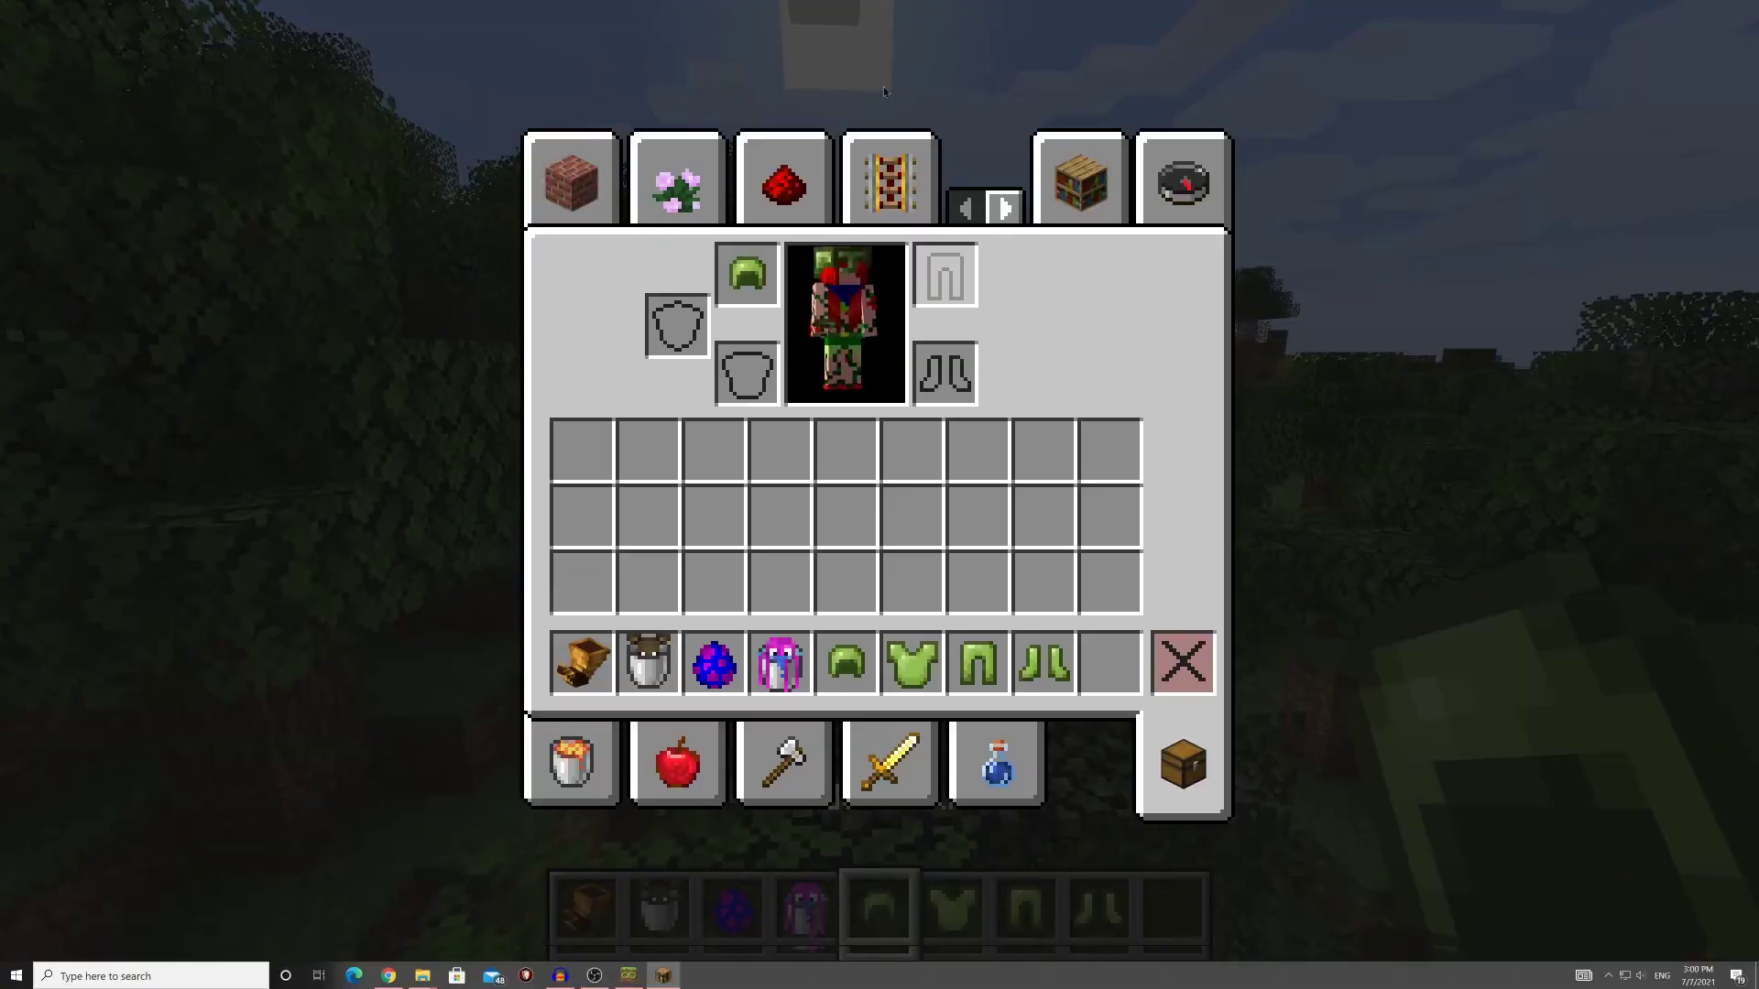
key("e")
key("5")
key("space")
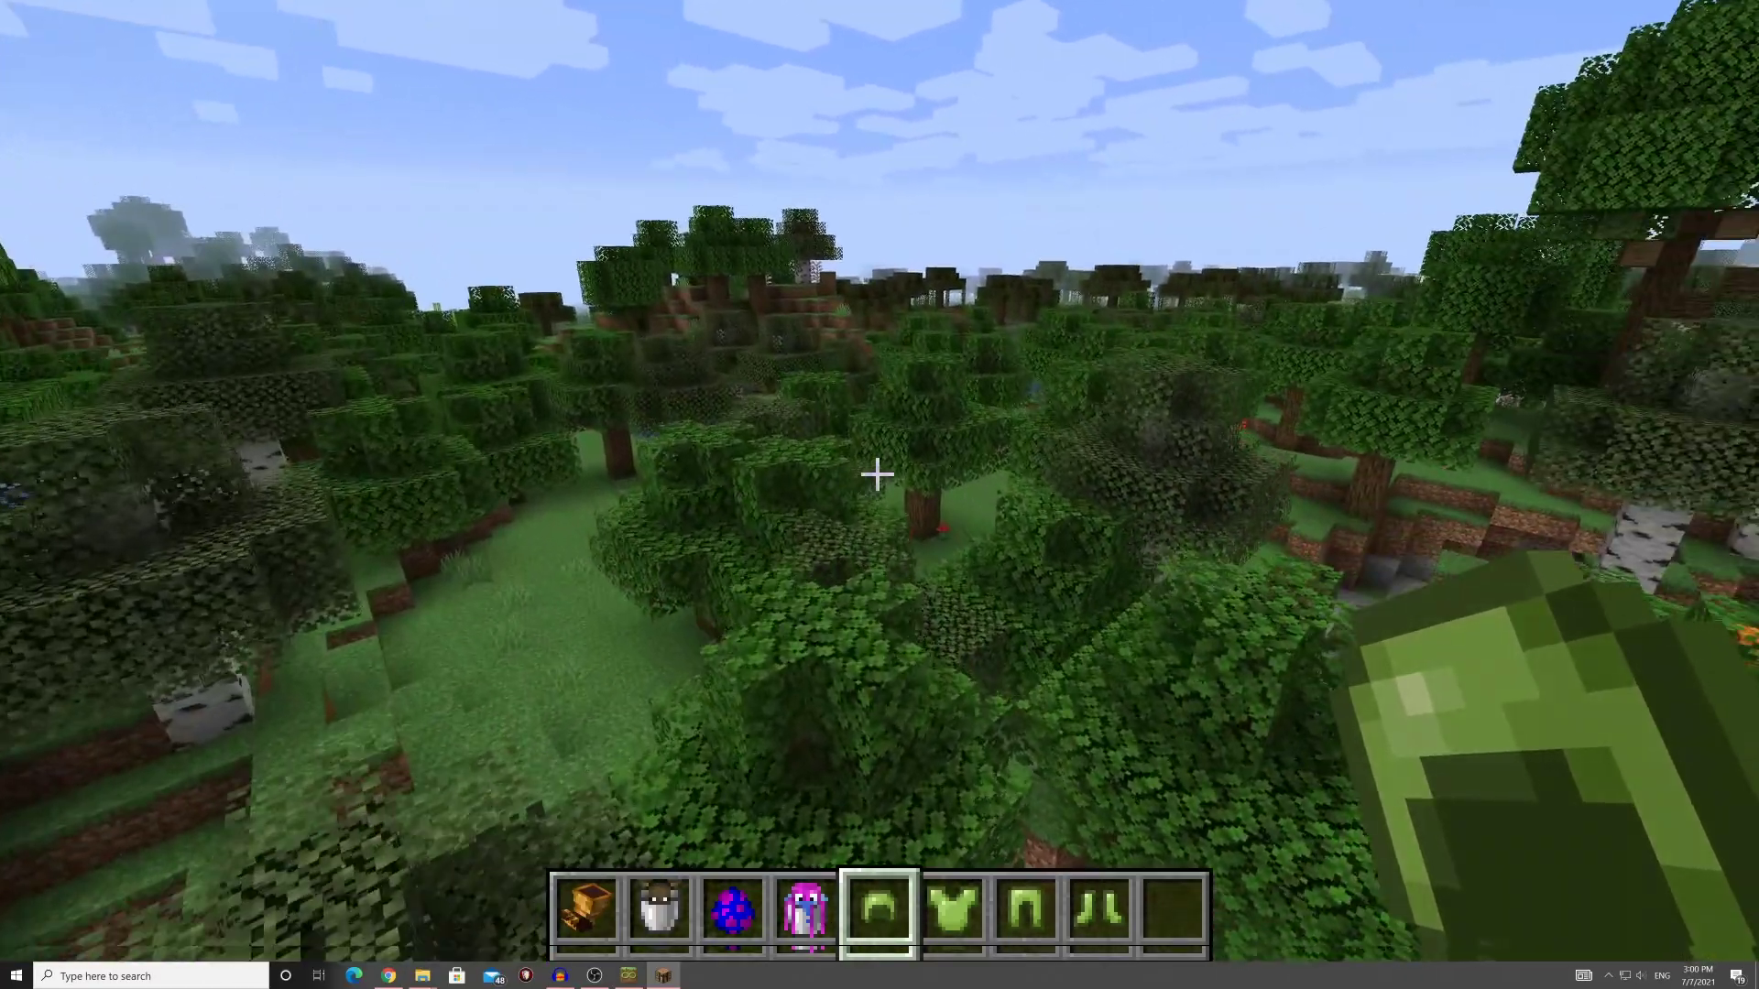
Fly over the forest and river into the swamp, briefly viewing the player in third person
key("w")
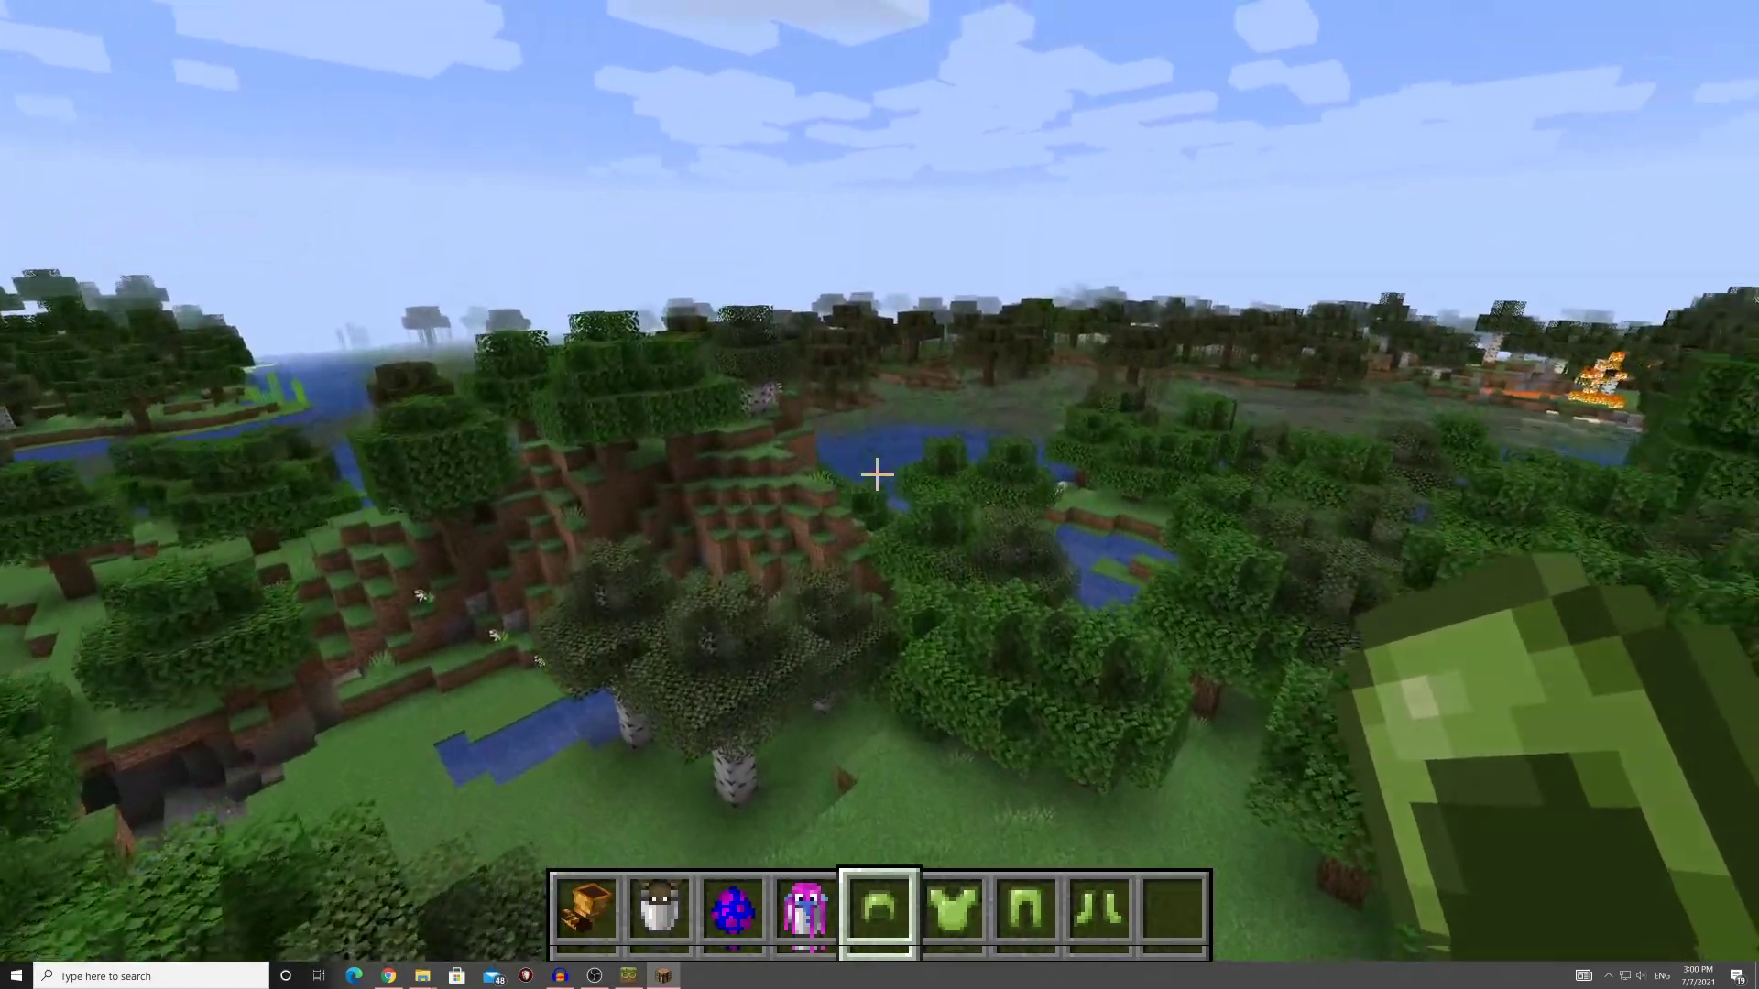
key("w")
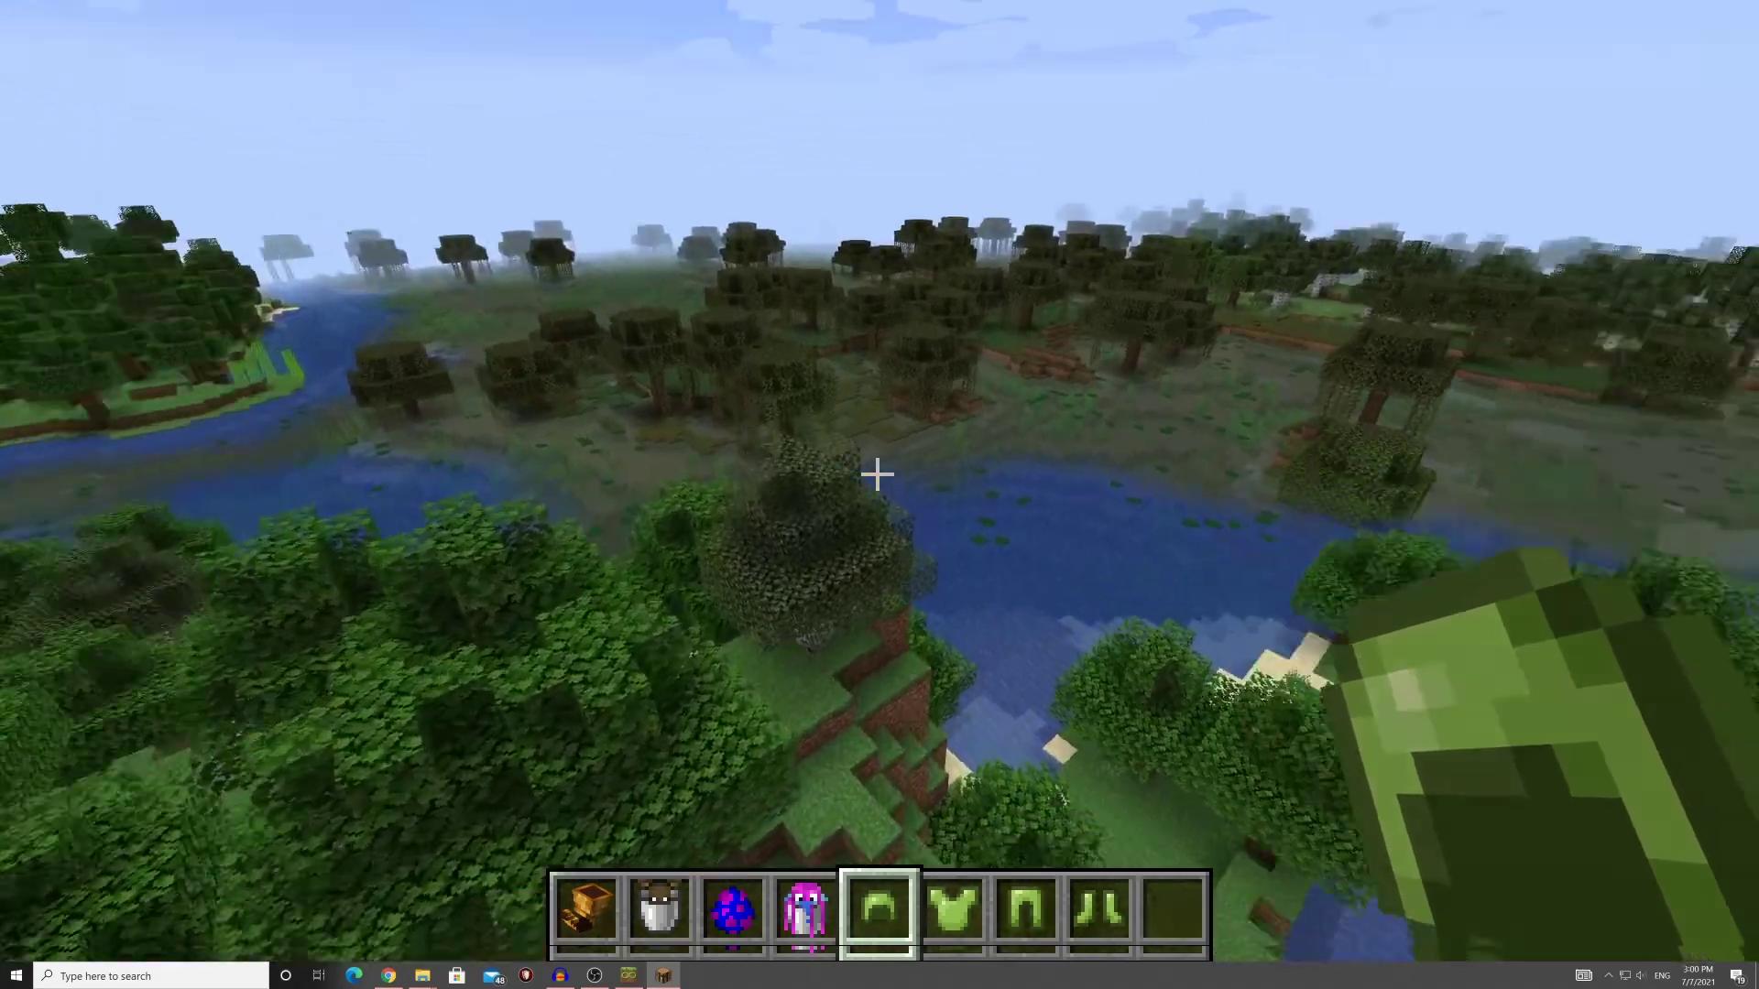
key("F5")
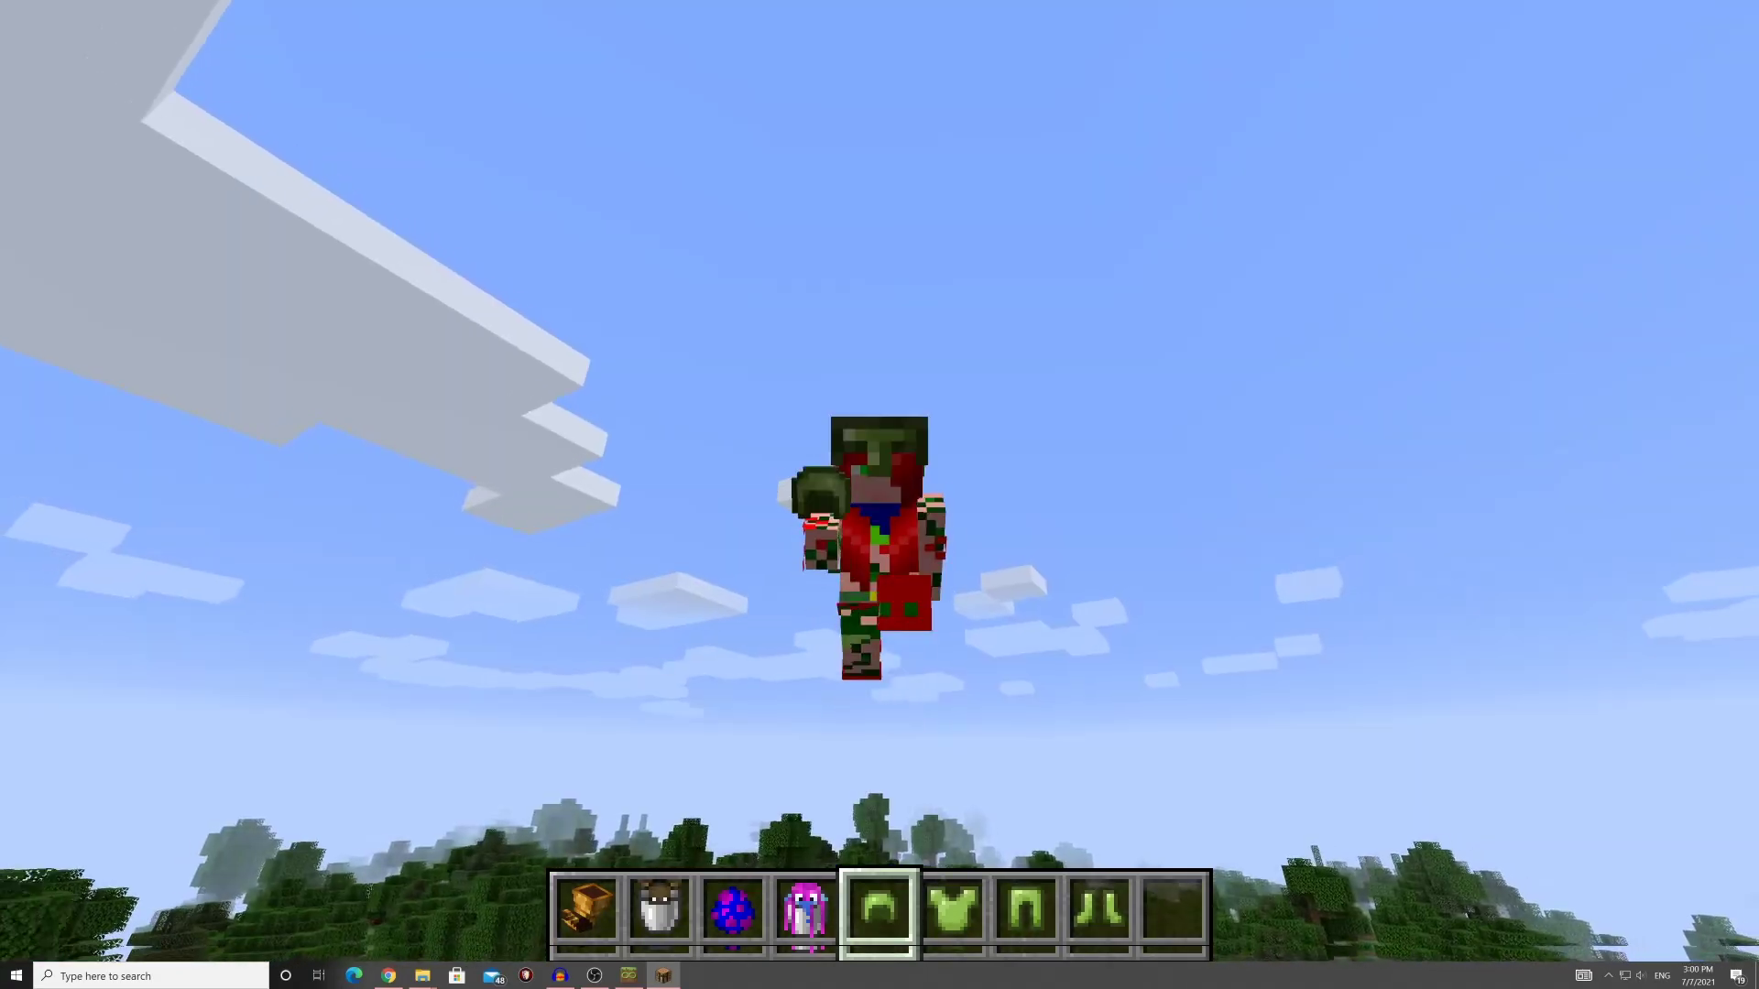
key("F5")
key("w")
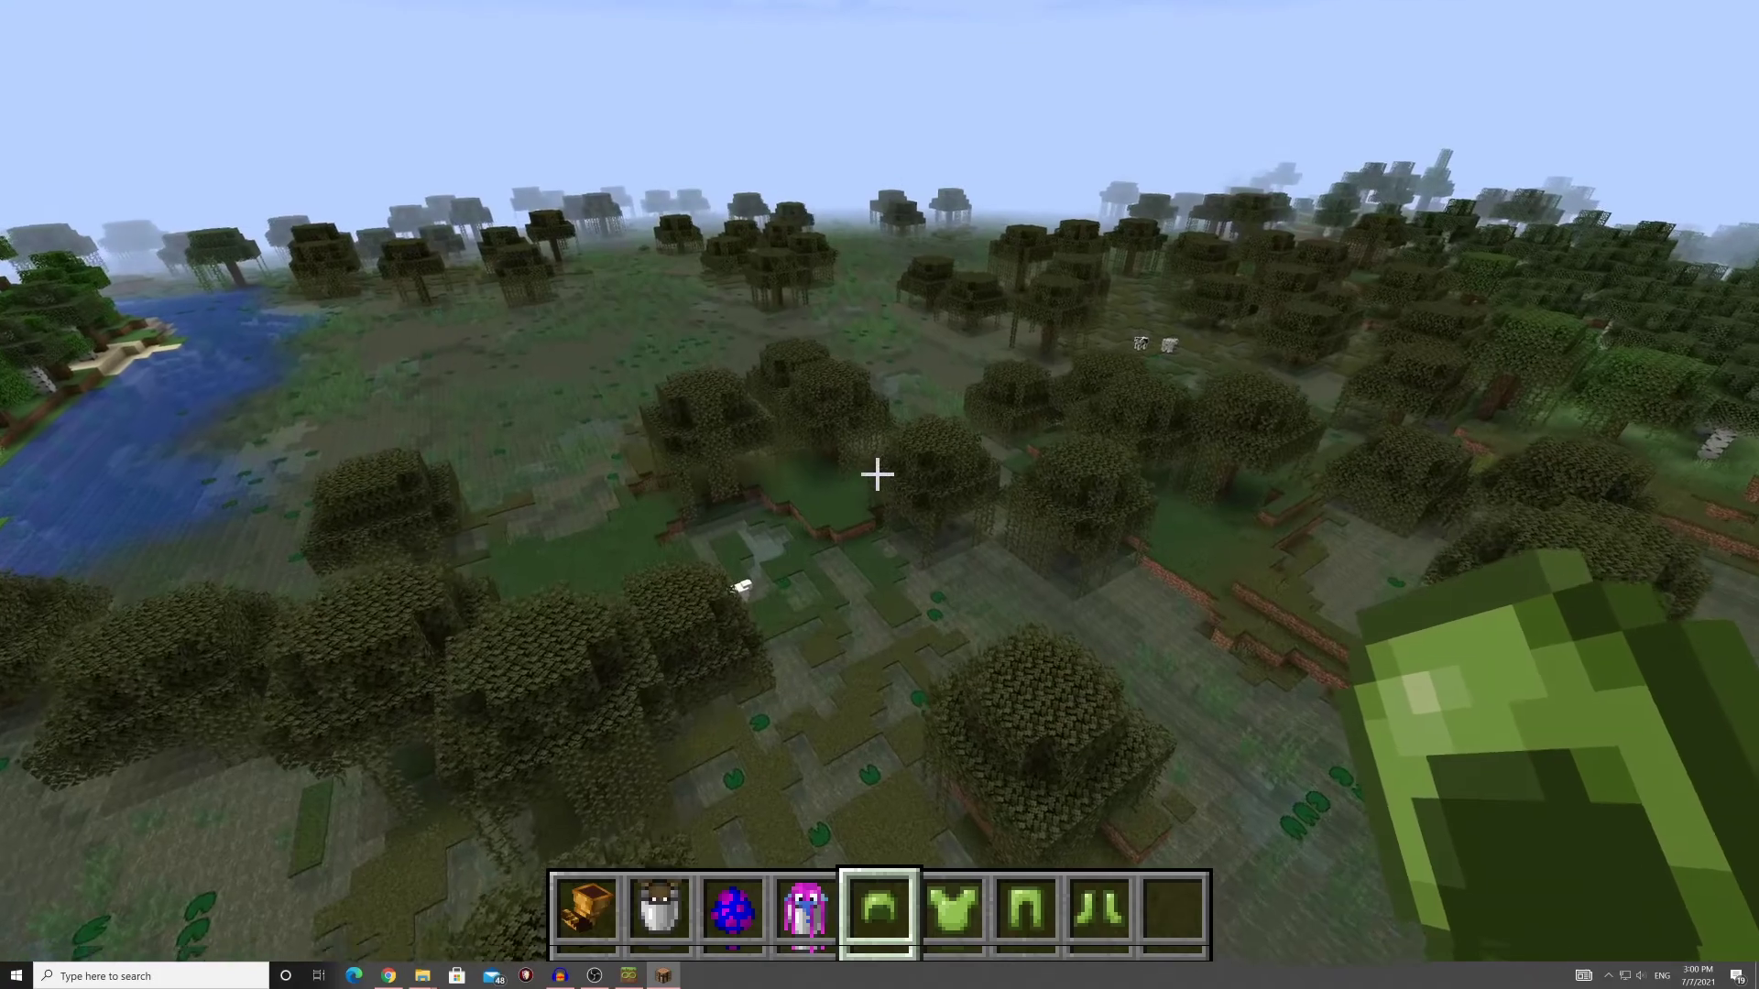